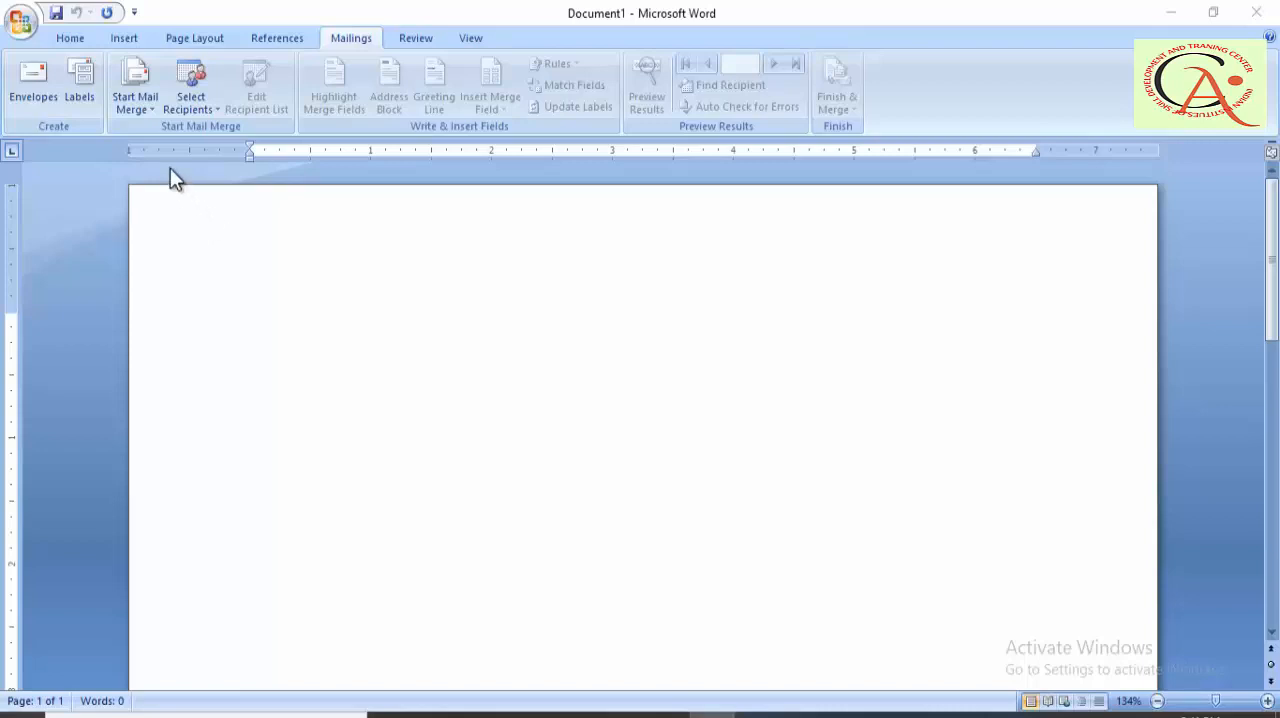
Start a Letters mail merge and begin a new typed recipient list.
left_click(149, 109)
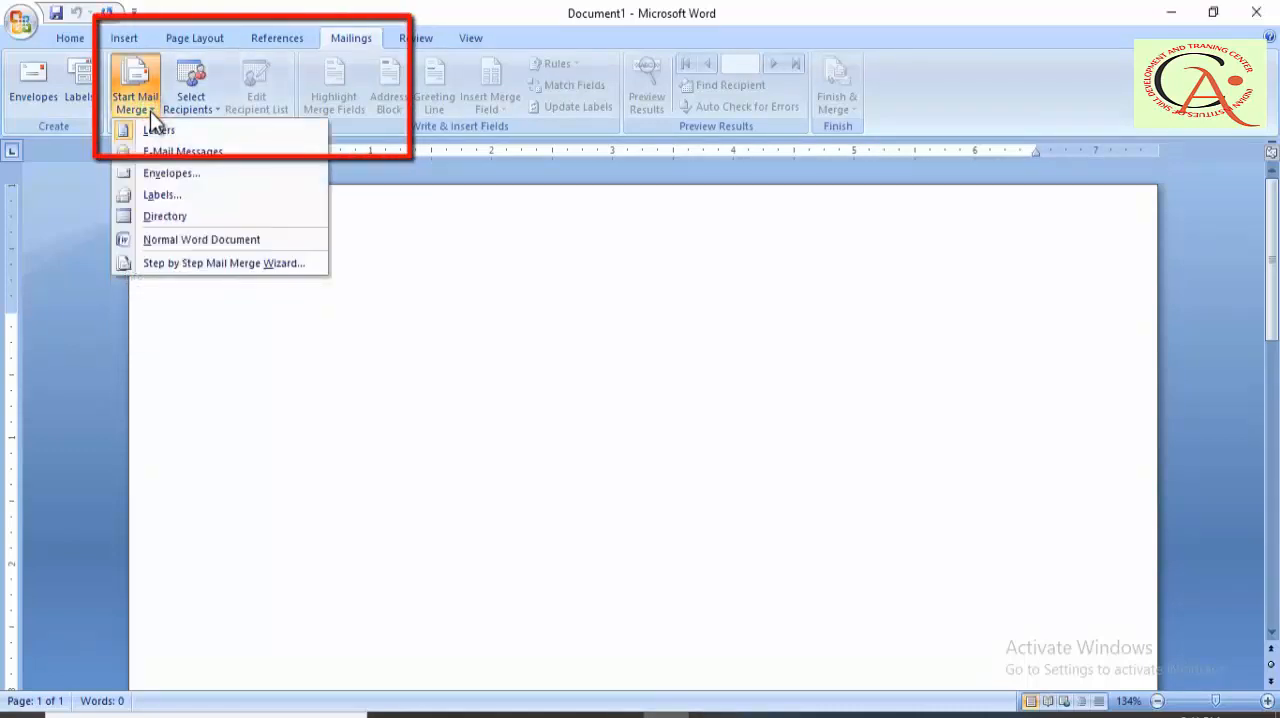
left_click(151, 130)
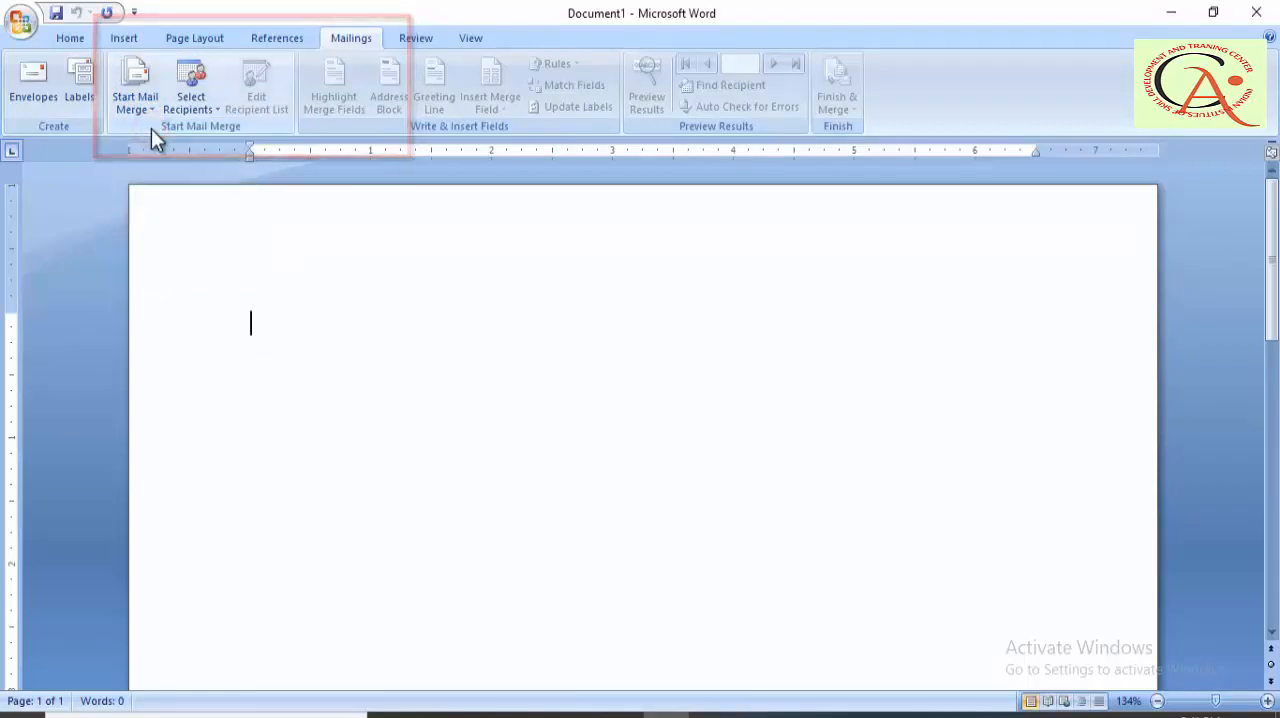
left_click(182, 106)
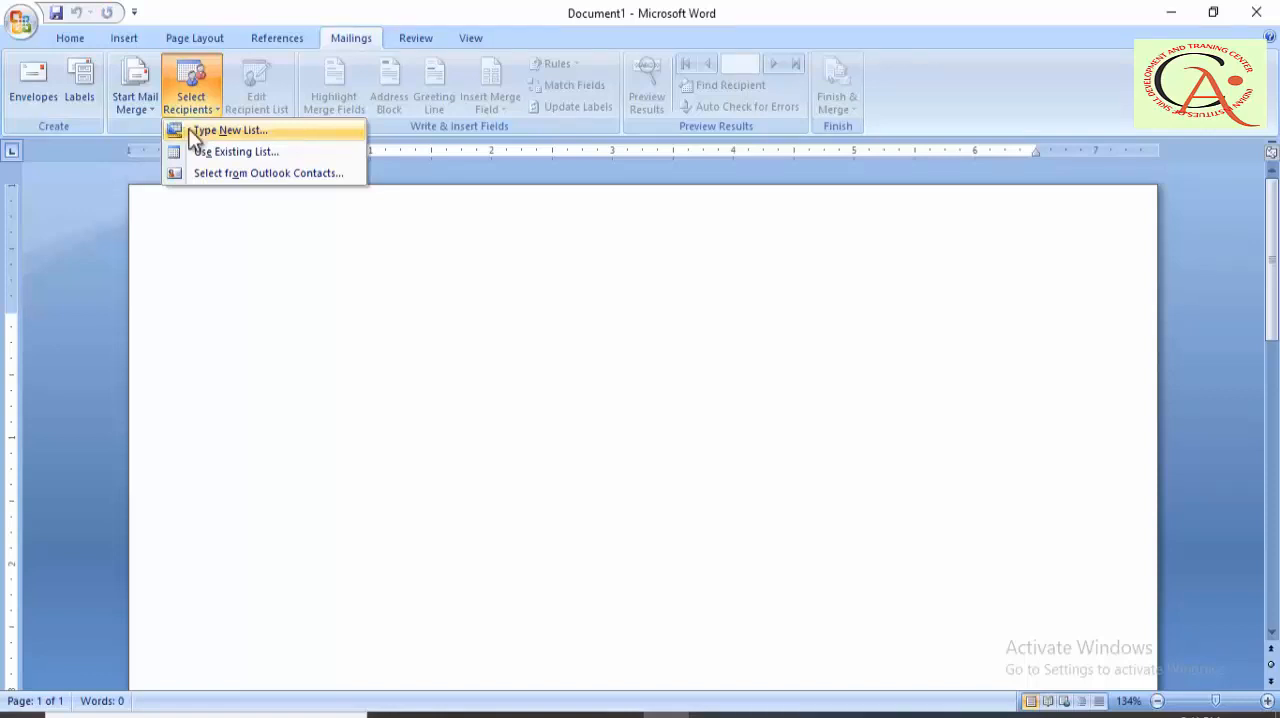
left_click(188, 130)
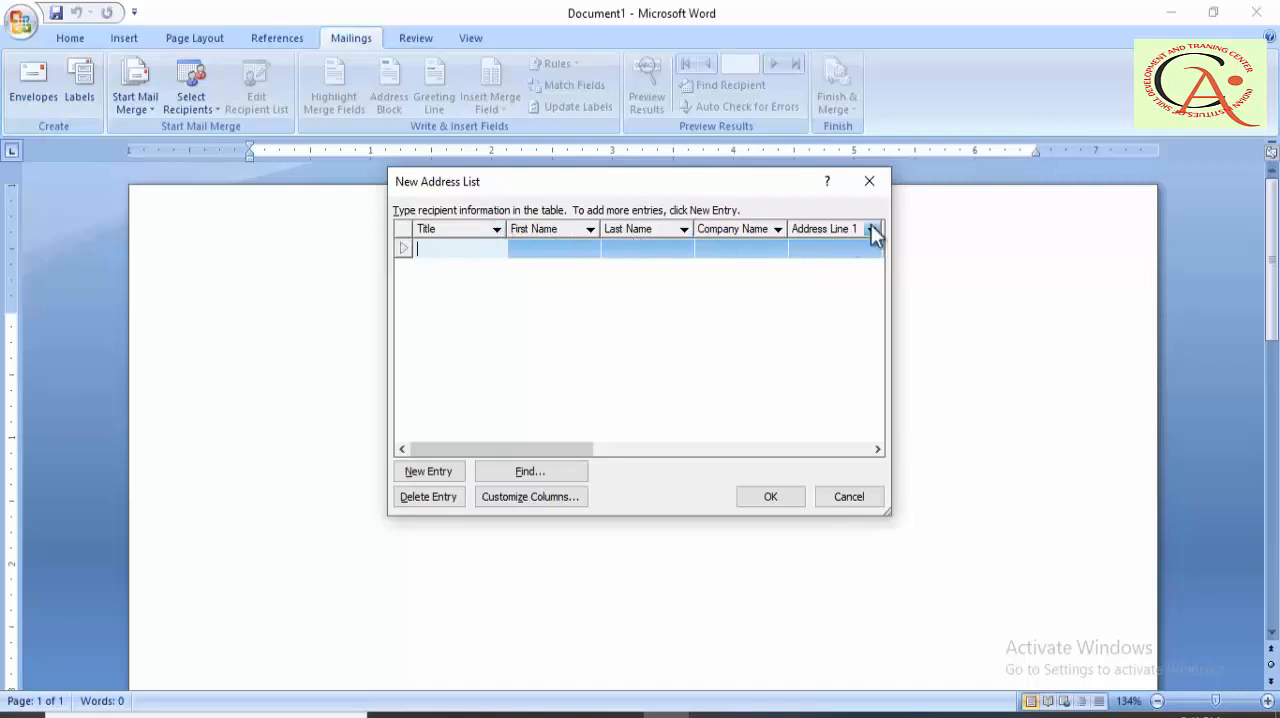
Delete all the default fields, from Title through E-mail Address, from the new address list's columns.
left_click(517, 504)
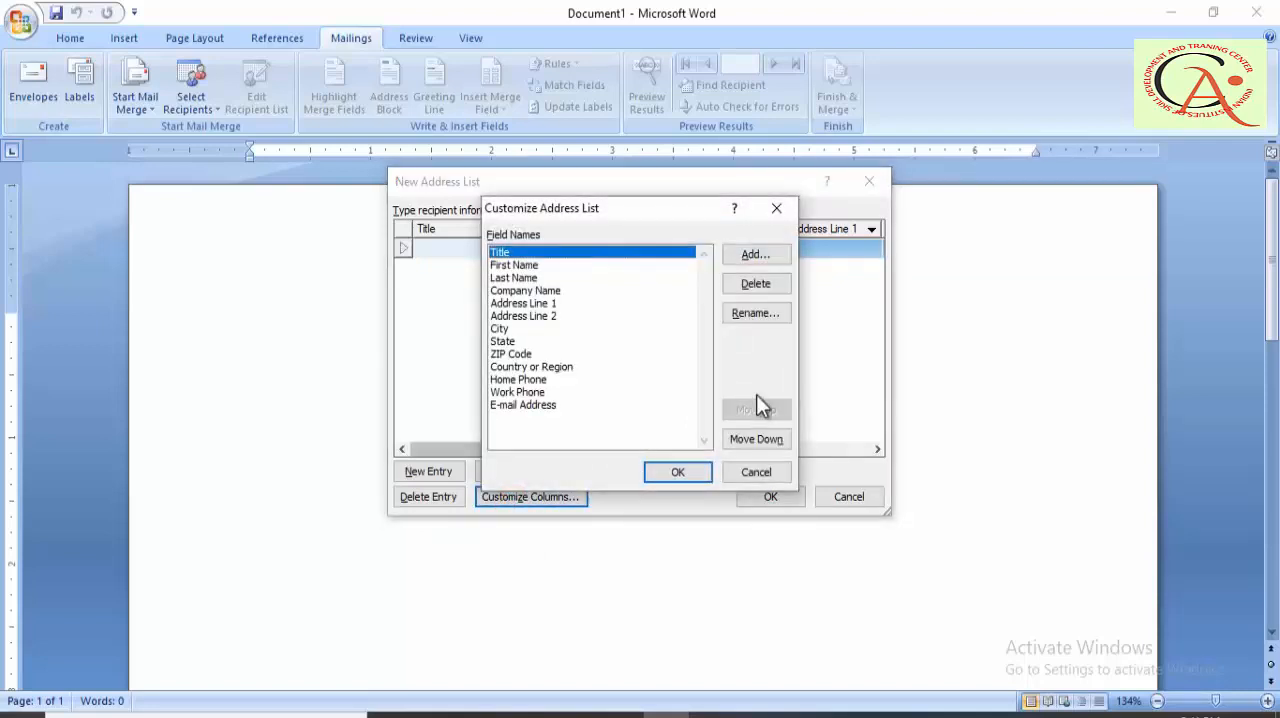
left_click(537, 265)
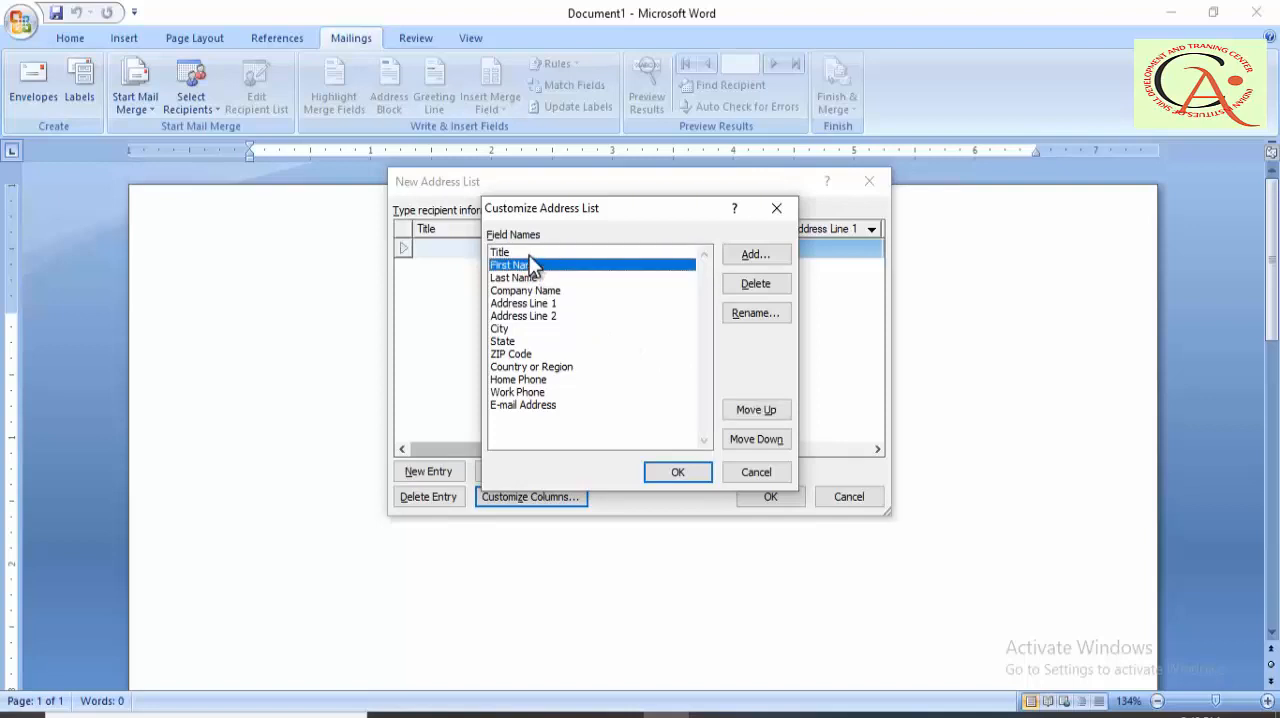
left_click(529, 252)
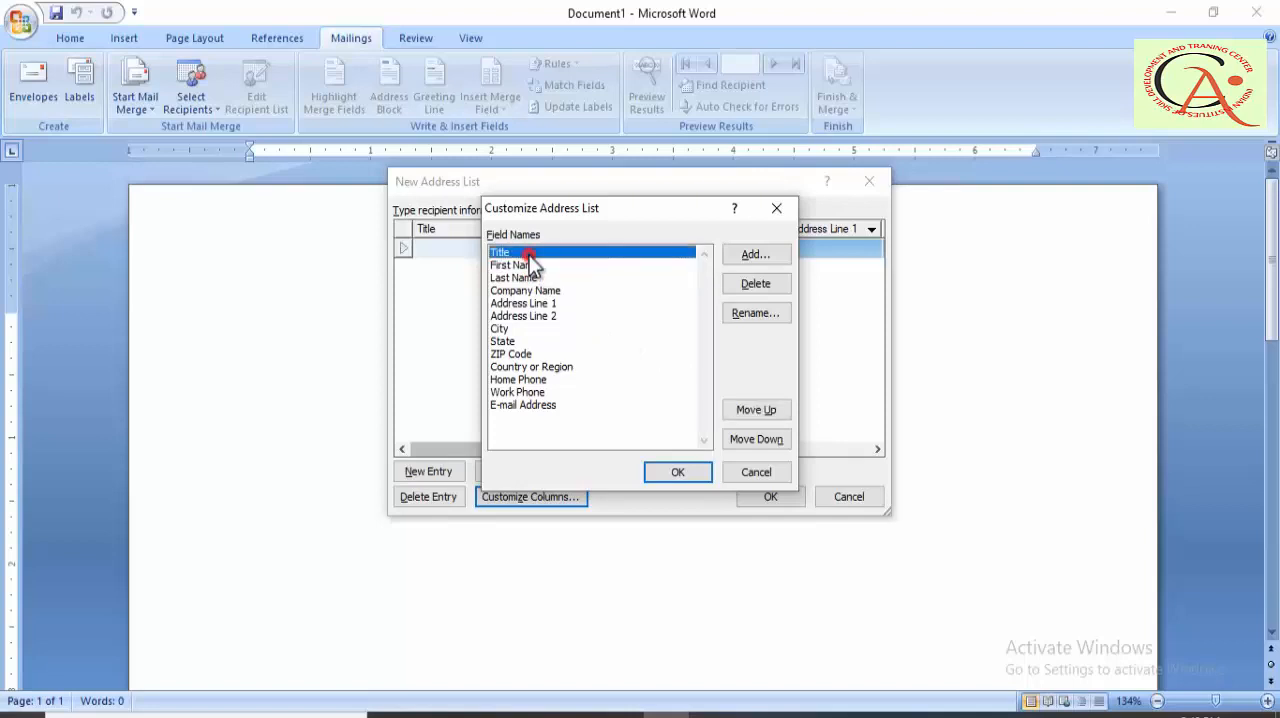
left_click(780, 293)
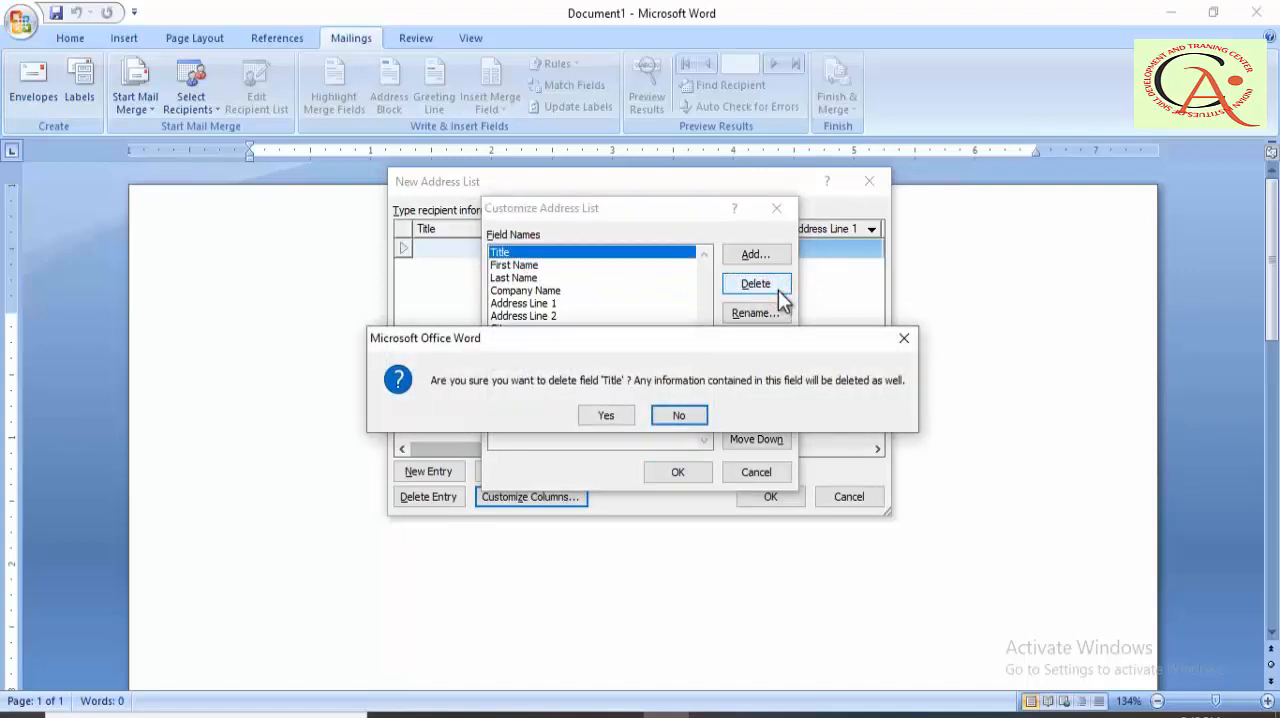
key("y")
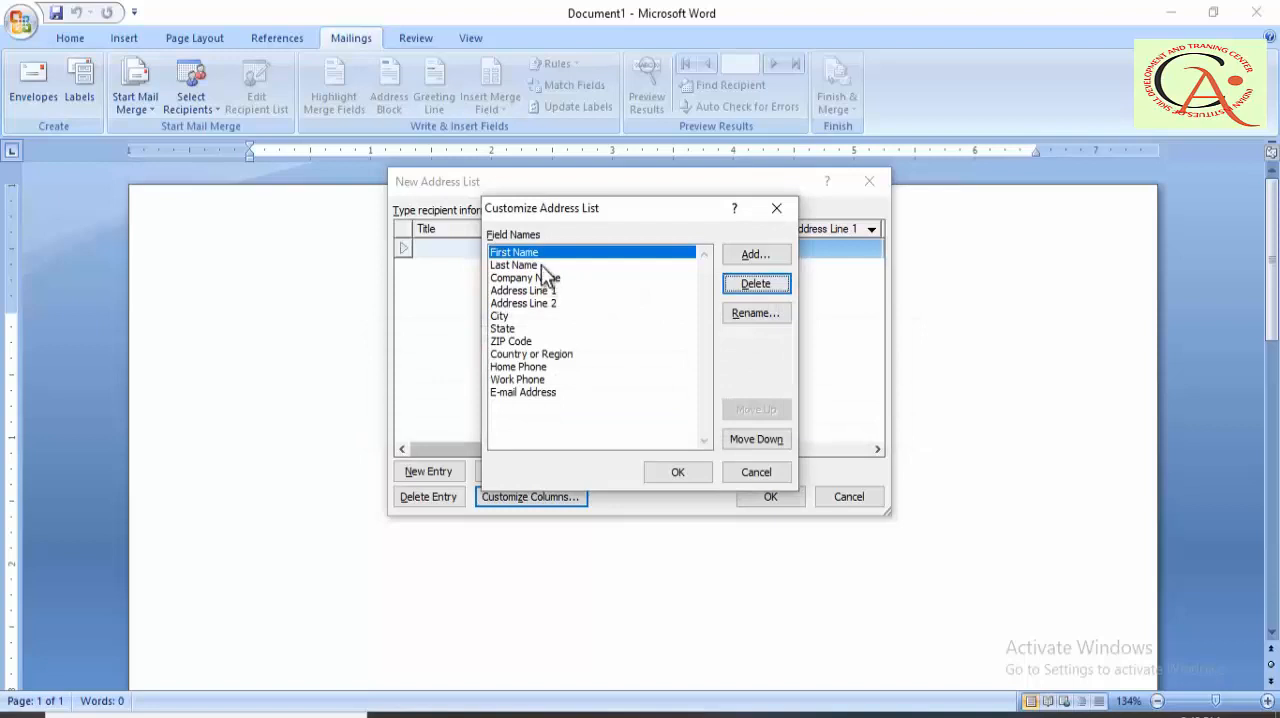
left_click(542, 266)
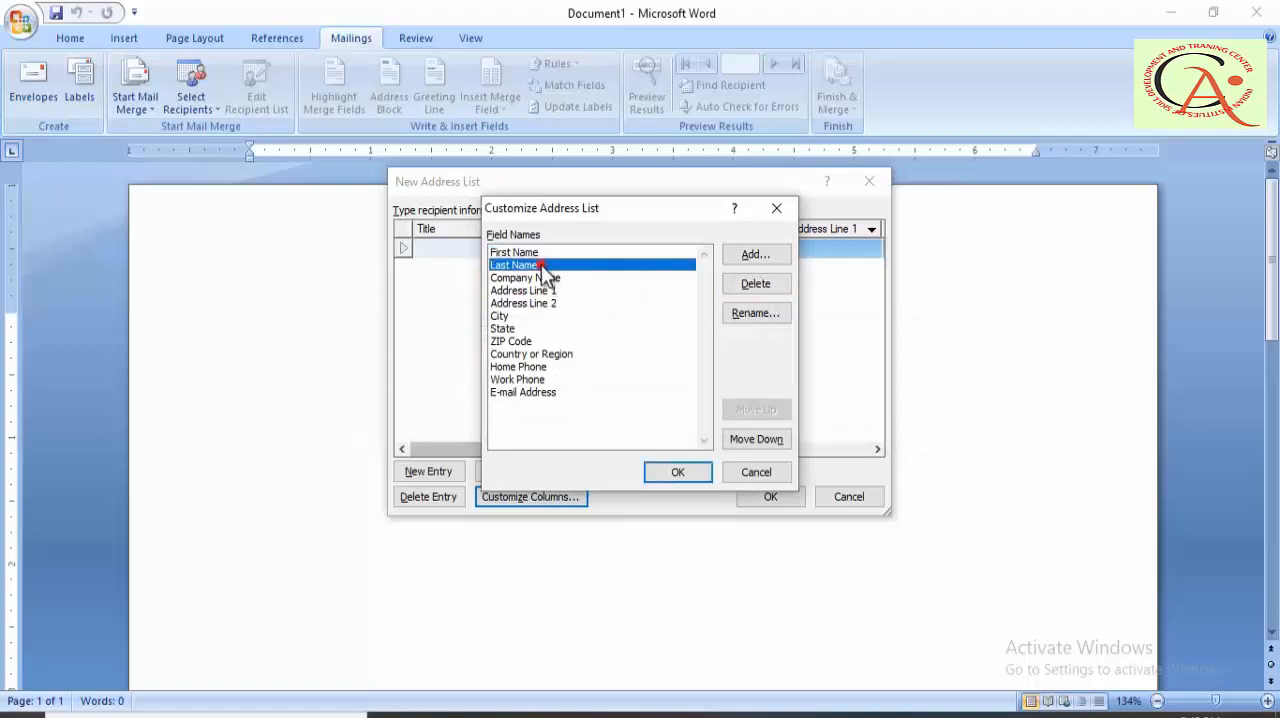
left_click(757, 285)
key("y")
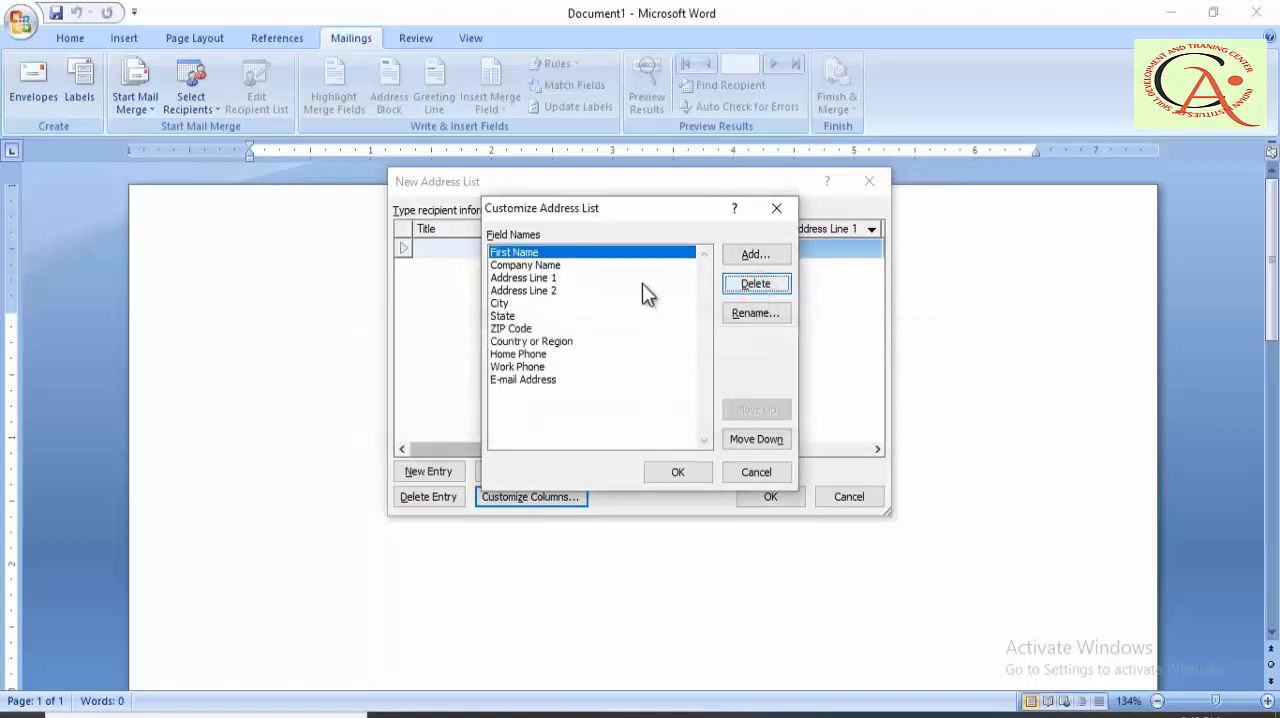
left_click(550, 266)
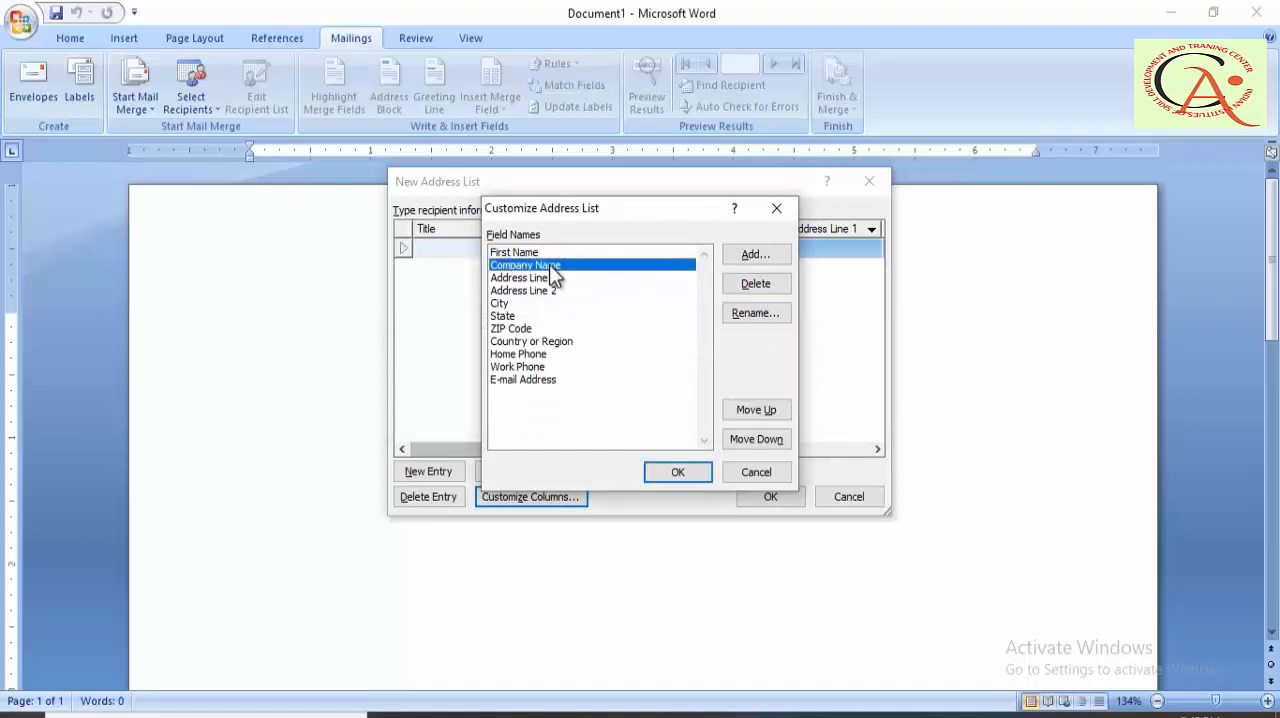
left_click(776, 286)
key("y")
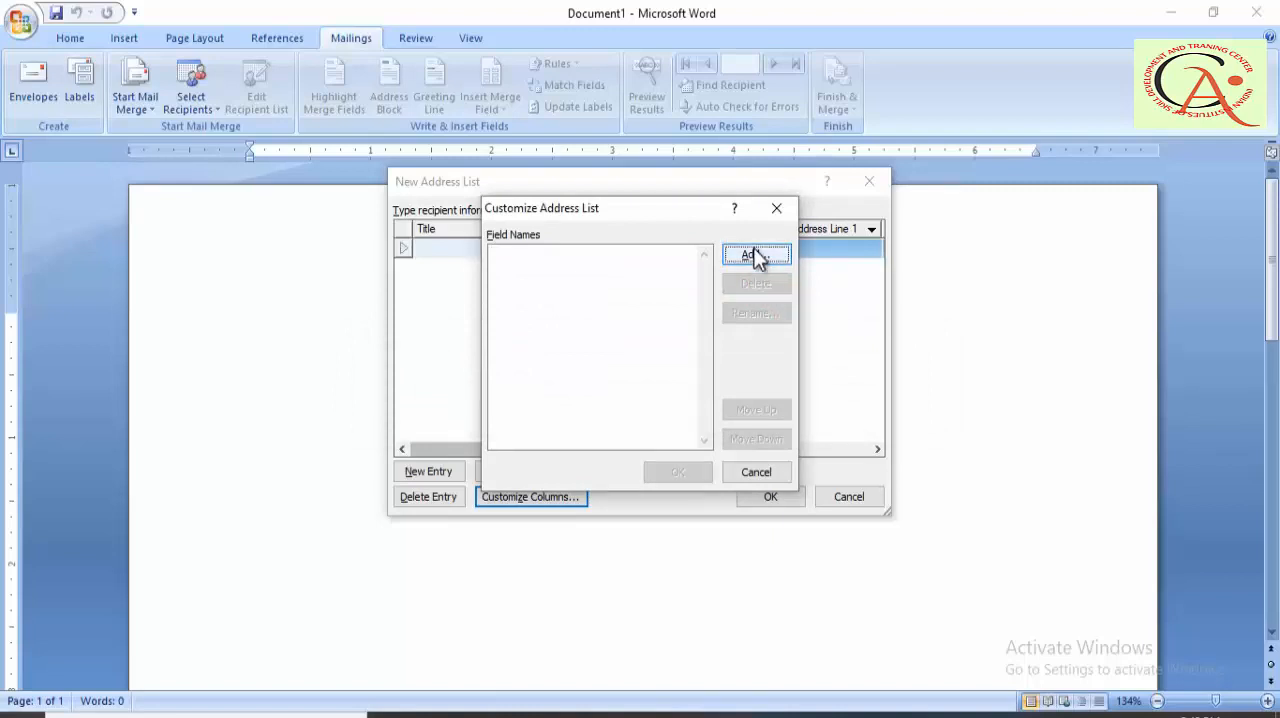
Add a custom field named Name_of_Emp to the address list.
left_click(756, 256)
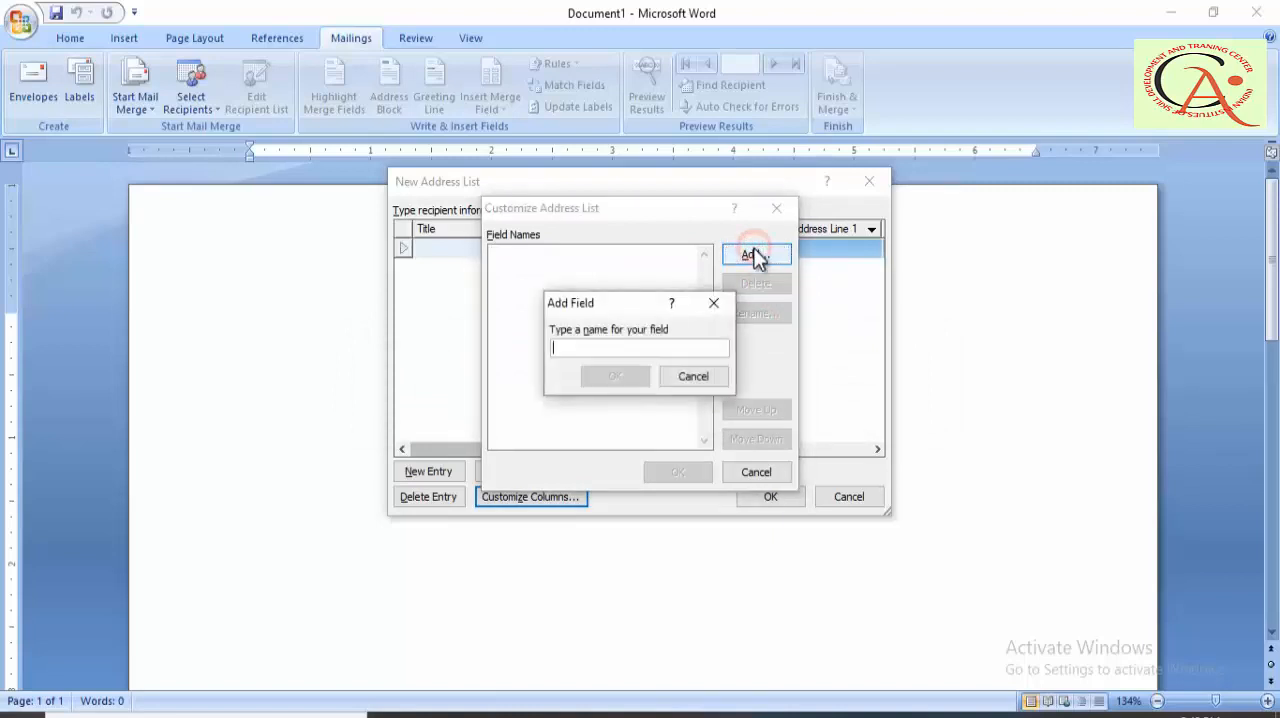
type("/nam")
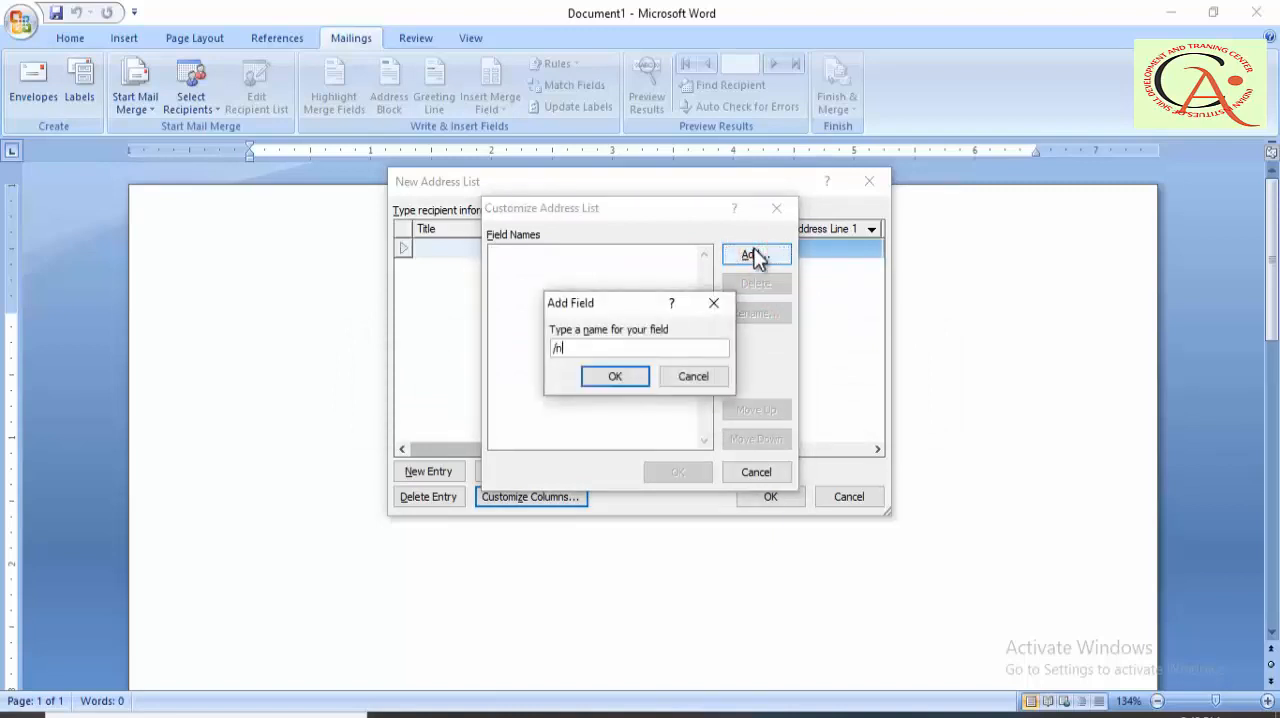
key("BackSpace")
key("BackSpace")
key("BackSpace")
key("BackSpace")
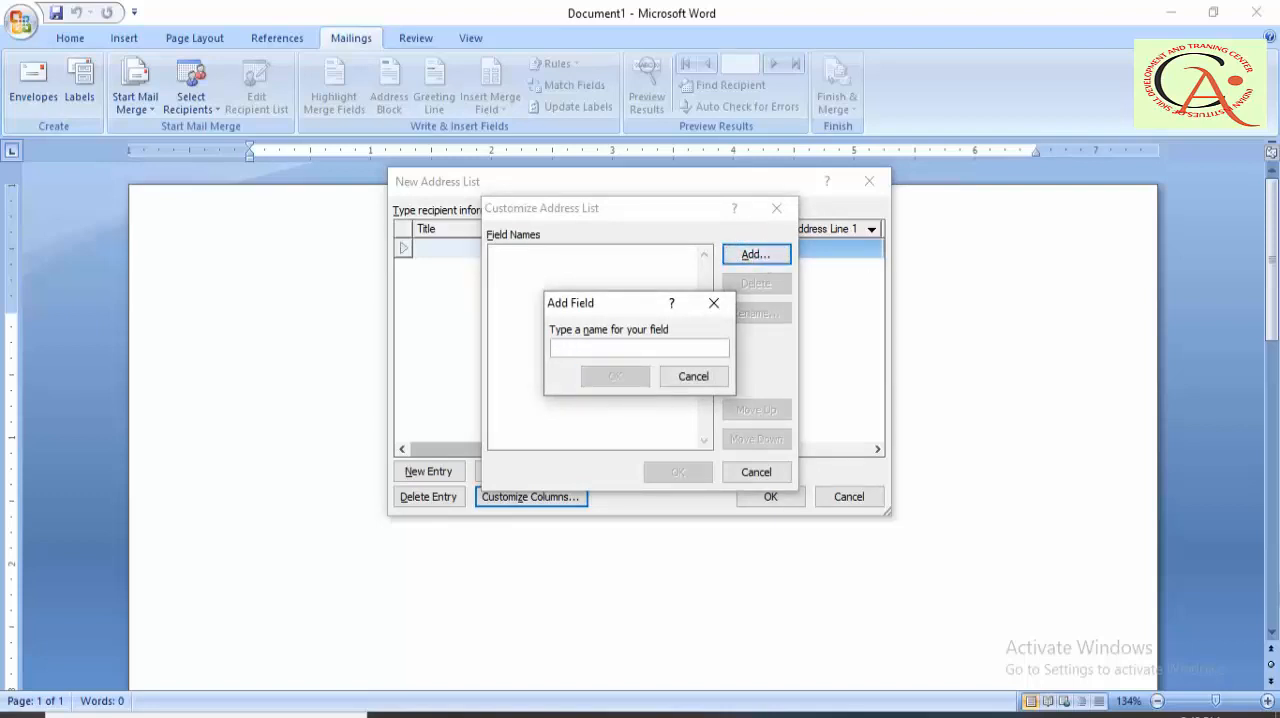
type("Name")
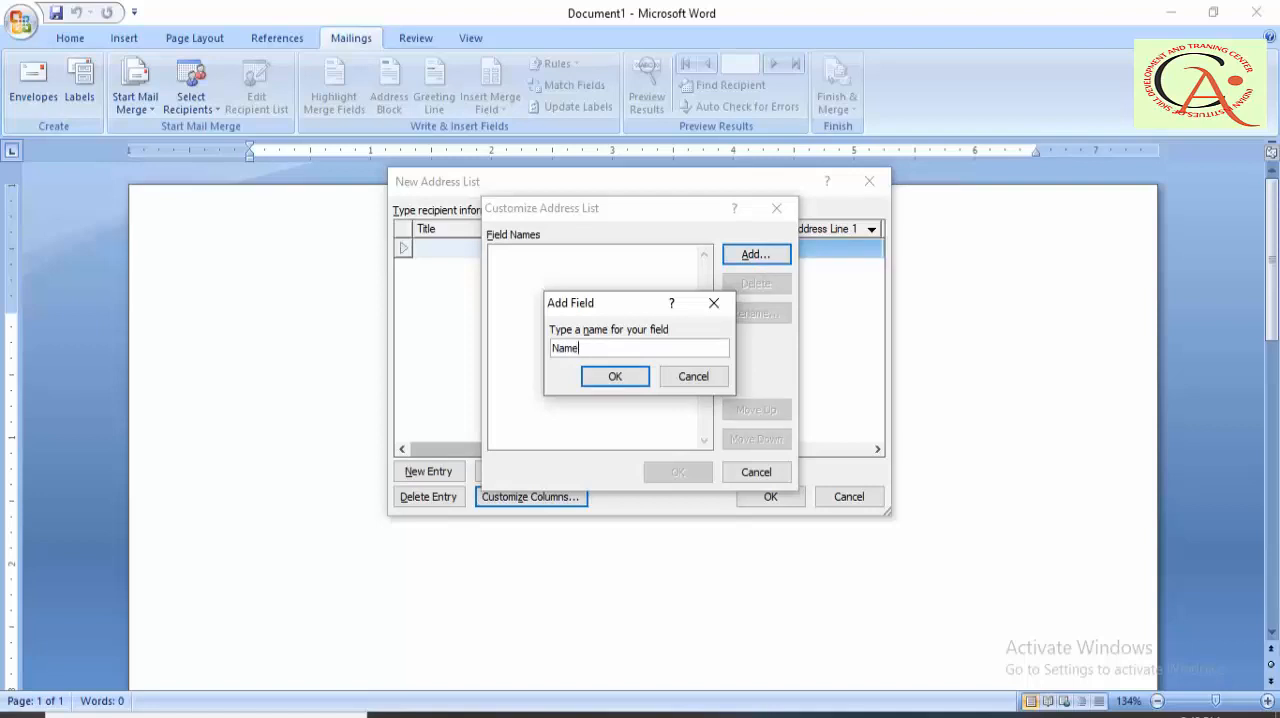
type("_or")
key("BackSpace")
type("f_Emp")
left_click(626, 381)
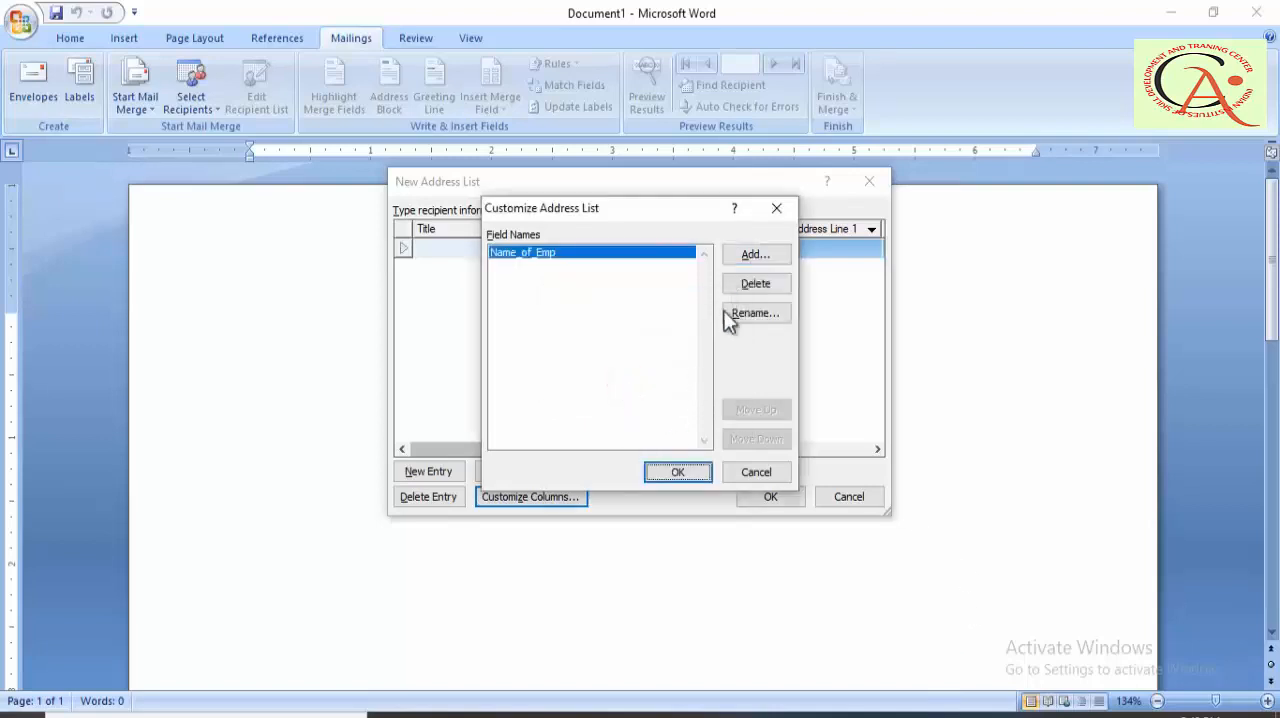
Add two more fields named Salary and Add, and apply the customized columns to the address list.
left_click(730, 256)
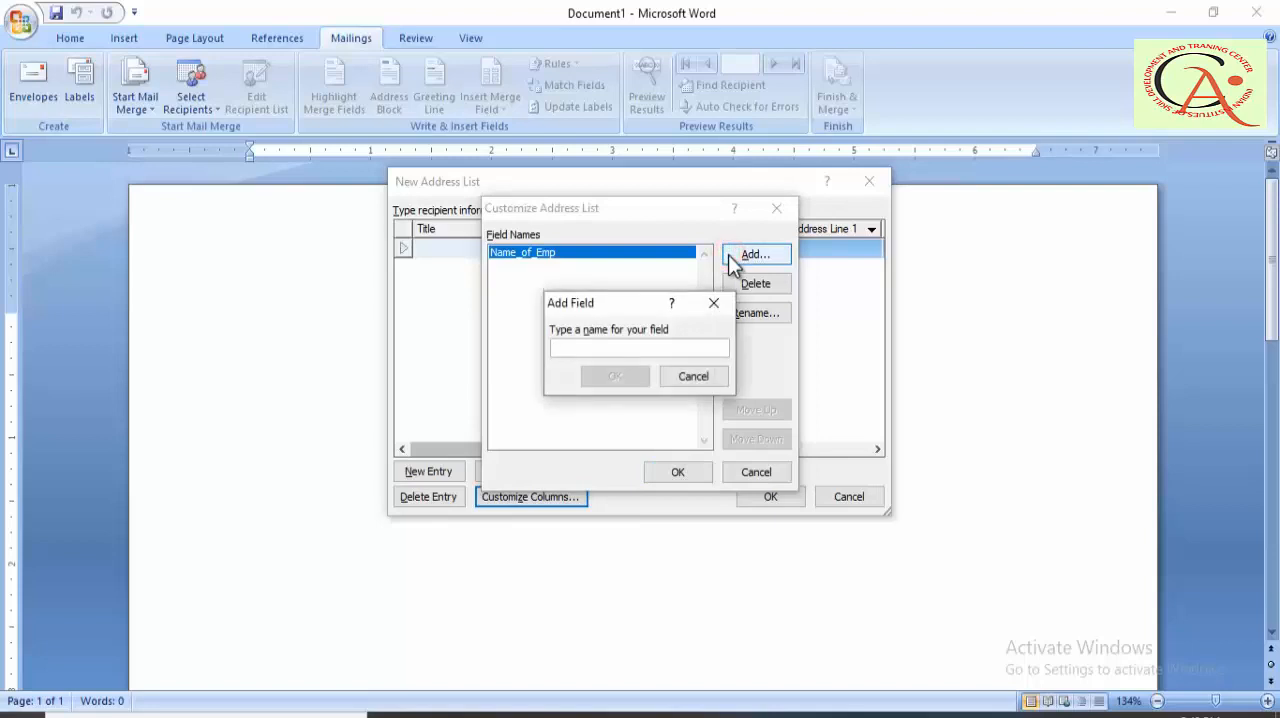
type("Salary")
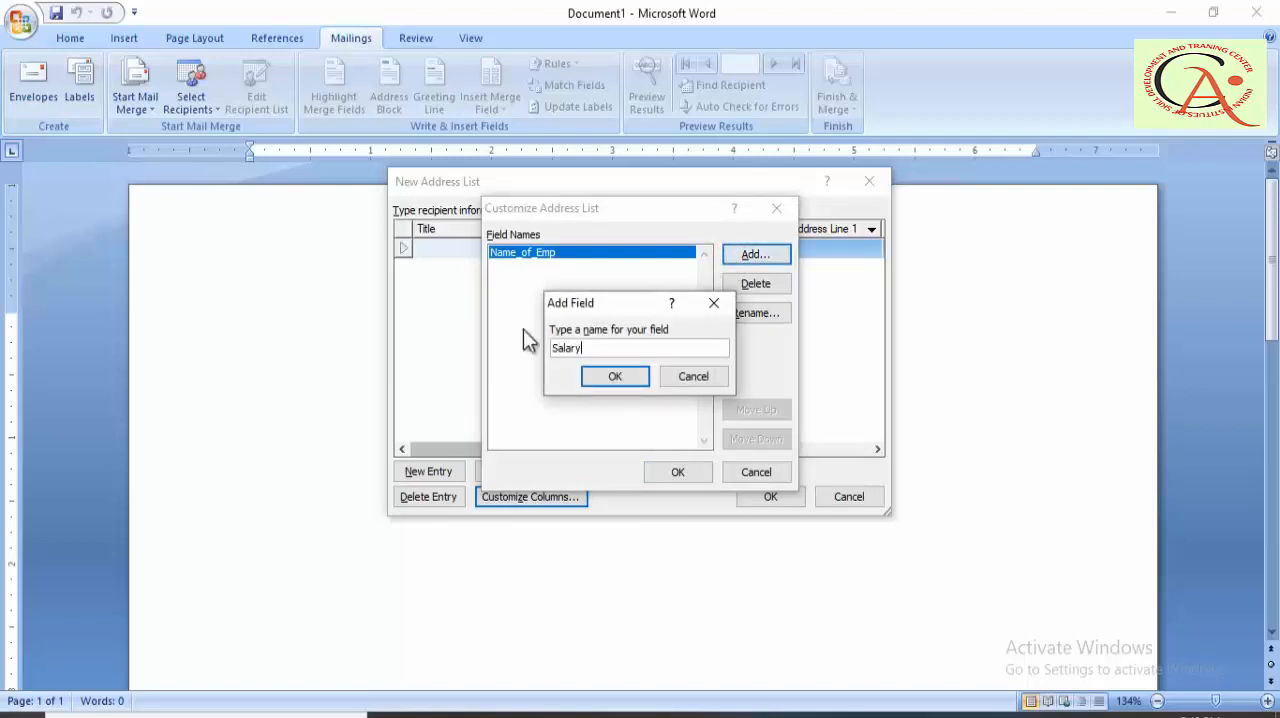
left_click(595, 381)
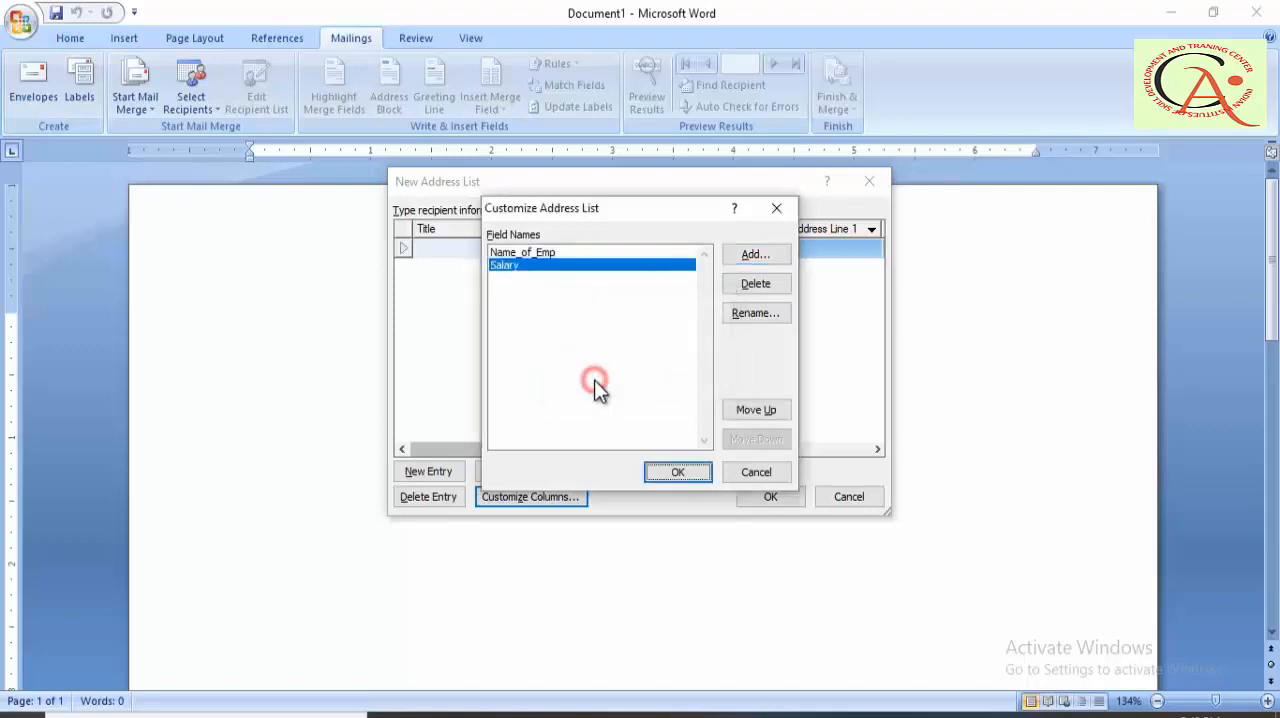
left_click(747, 259)
type("add")
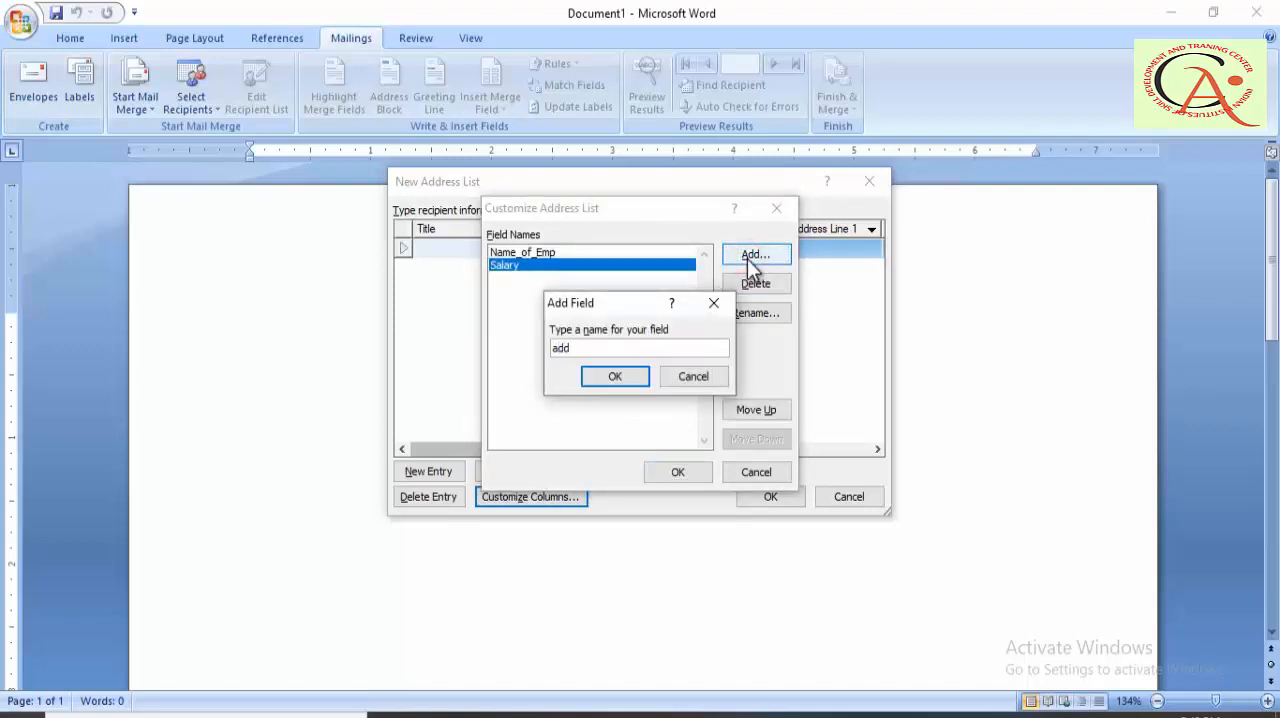
key("BackSpace")
key("BackSpace")
key("BackSpace")
type("Add")
left_click(597, 382)
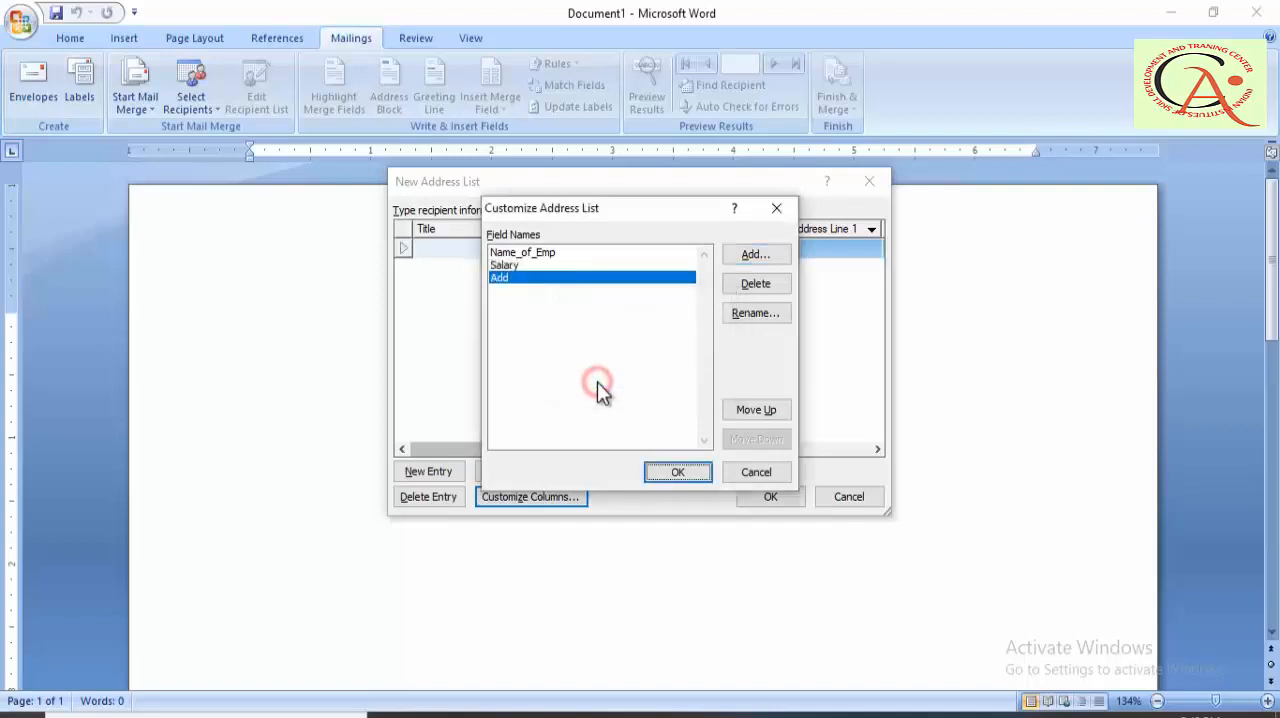
left_click(680, 472)
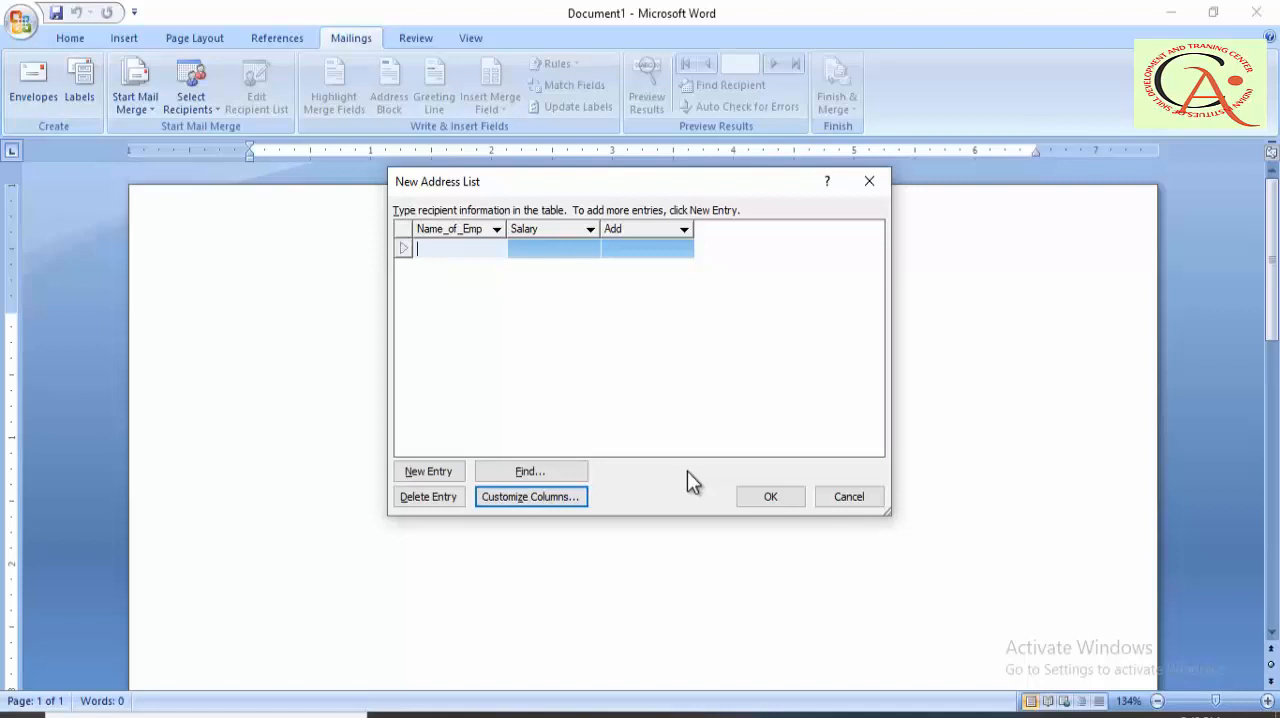
Fill the first recipient entry with name a, salary 30000 and address new delhi.
type("a")
key("Tab")
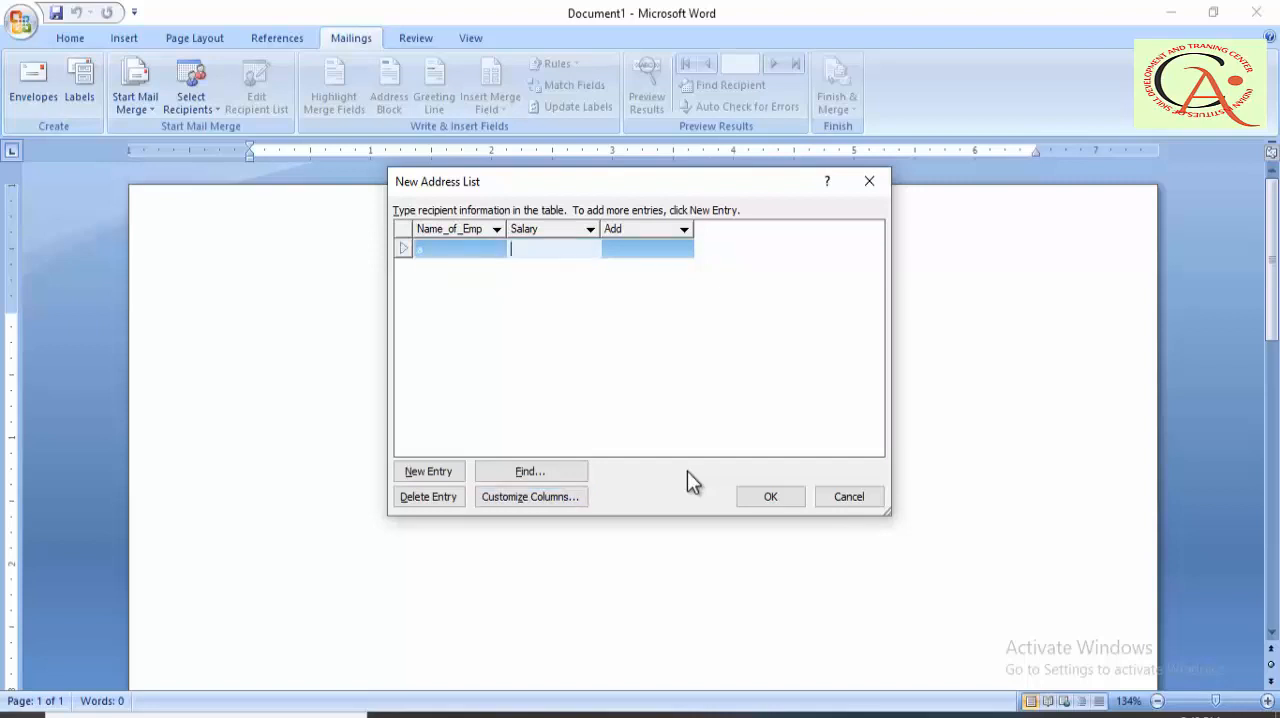
type("30000")
key("Tab")
type("n")
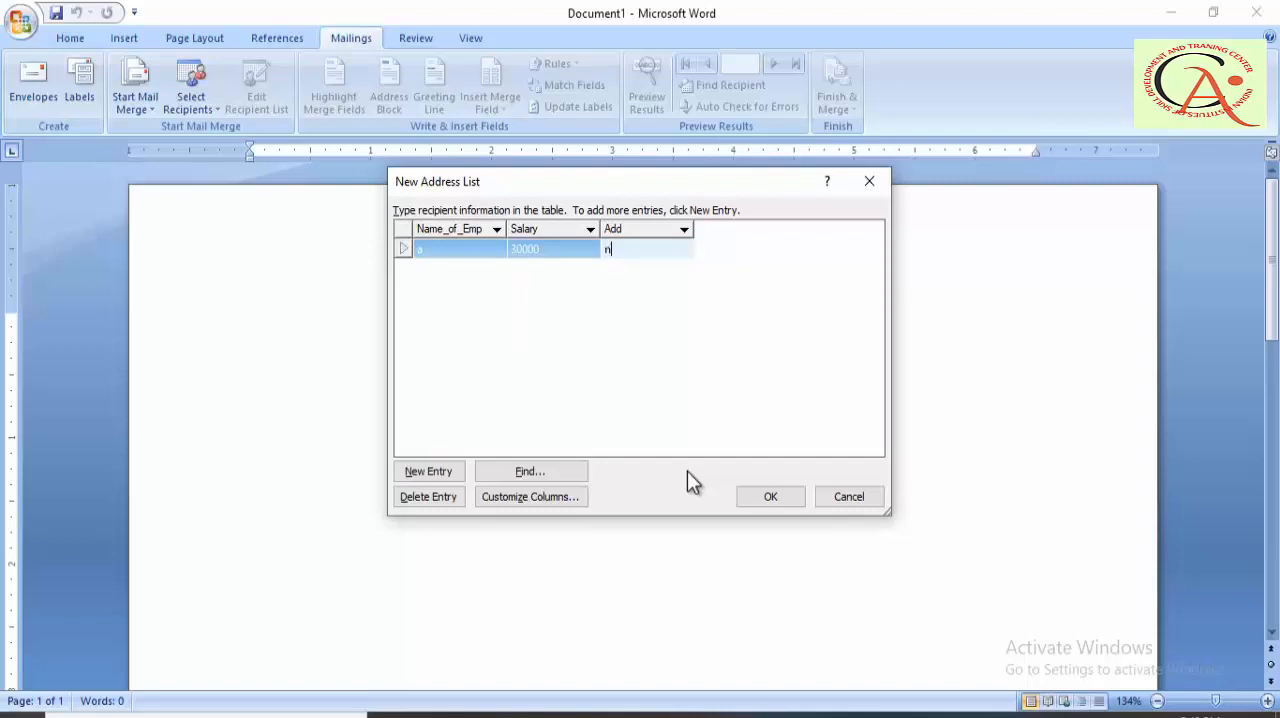
type("ew delhi")
key("Tab")
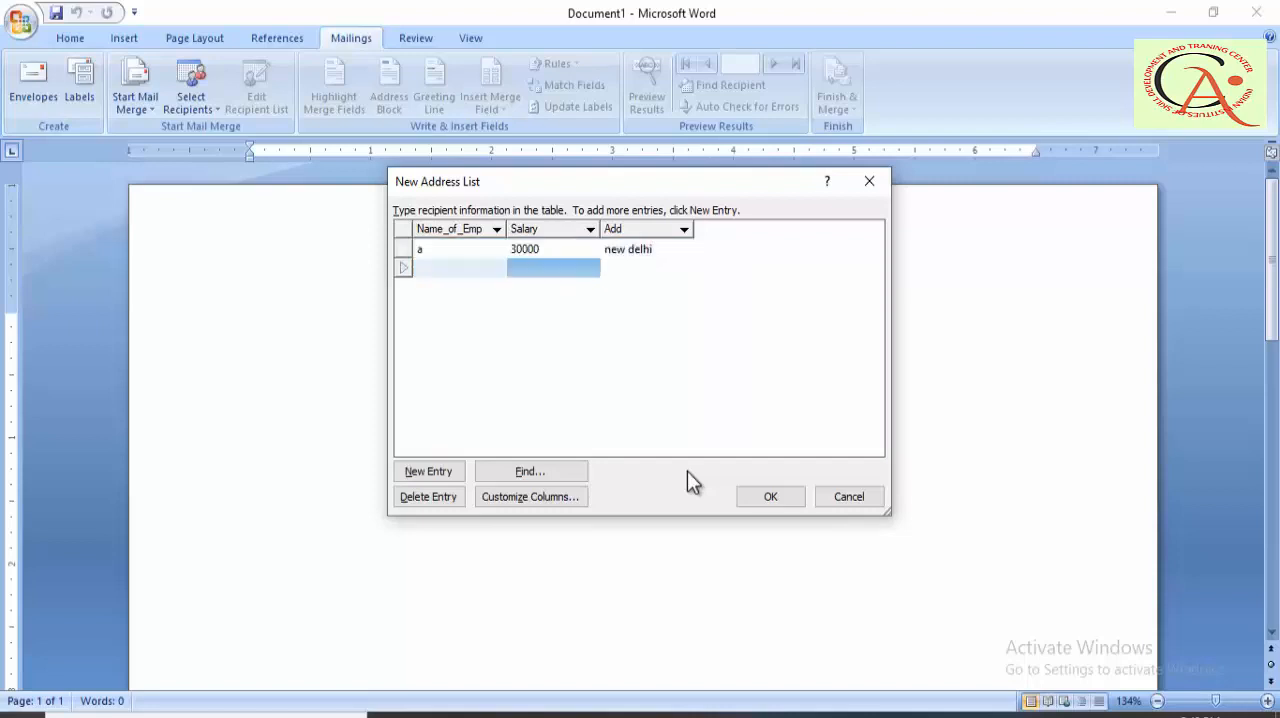
Enter three more recipients: b, 40000, bombay; c, 30000, calcu; and d, 40000, channi.
type("b")
key("Tab")
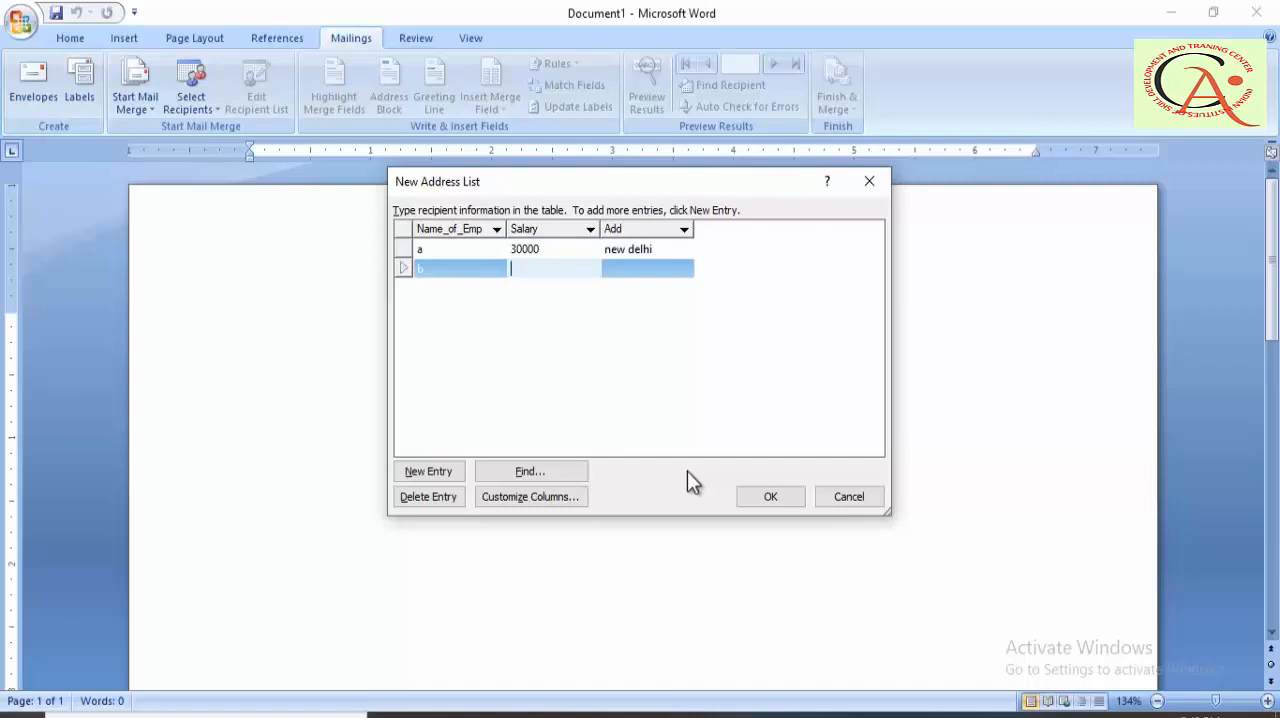
type("4000")
key("Tab")
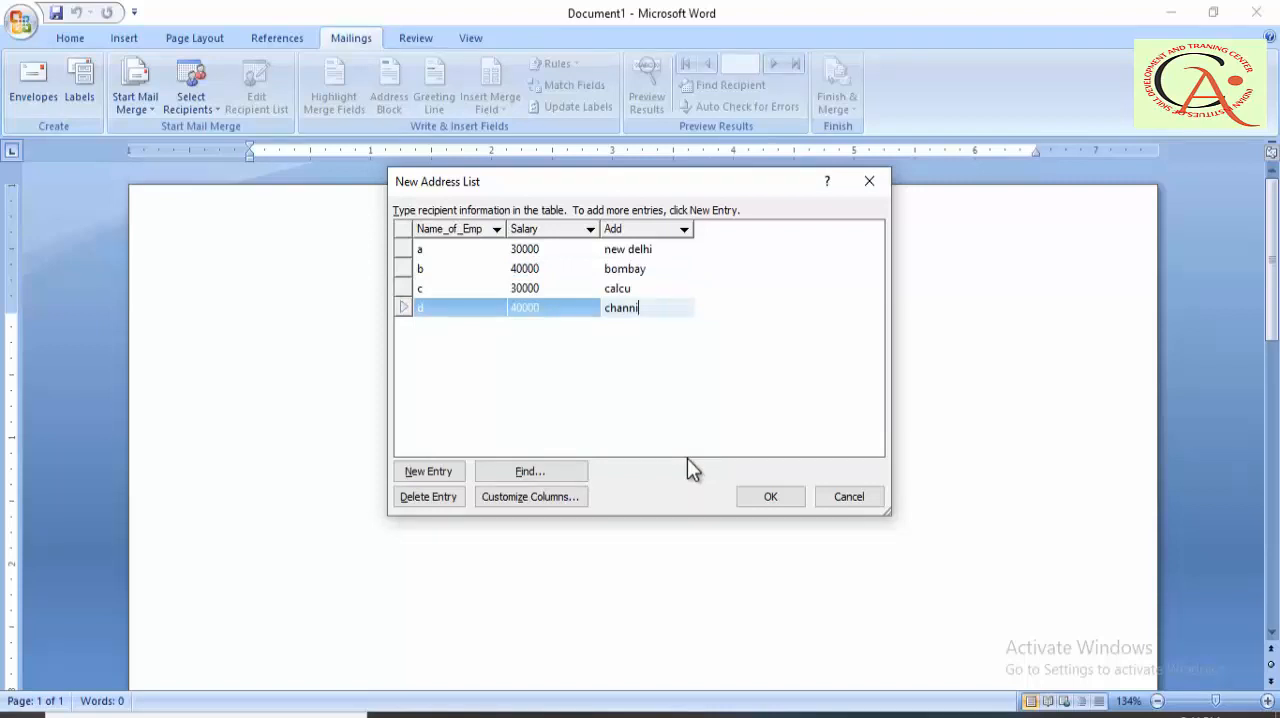
Finish the address list and save it as "teacher list" in My Data Sources.
left_click(745, 500)
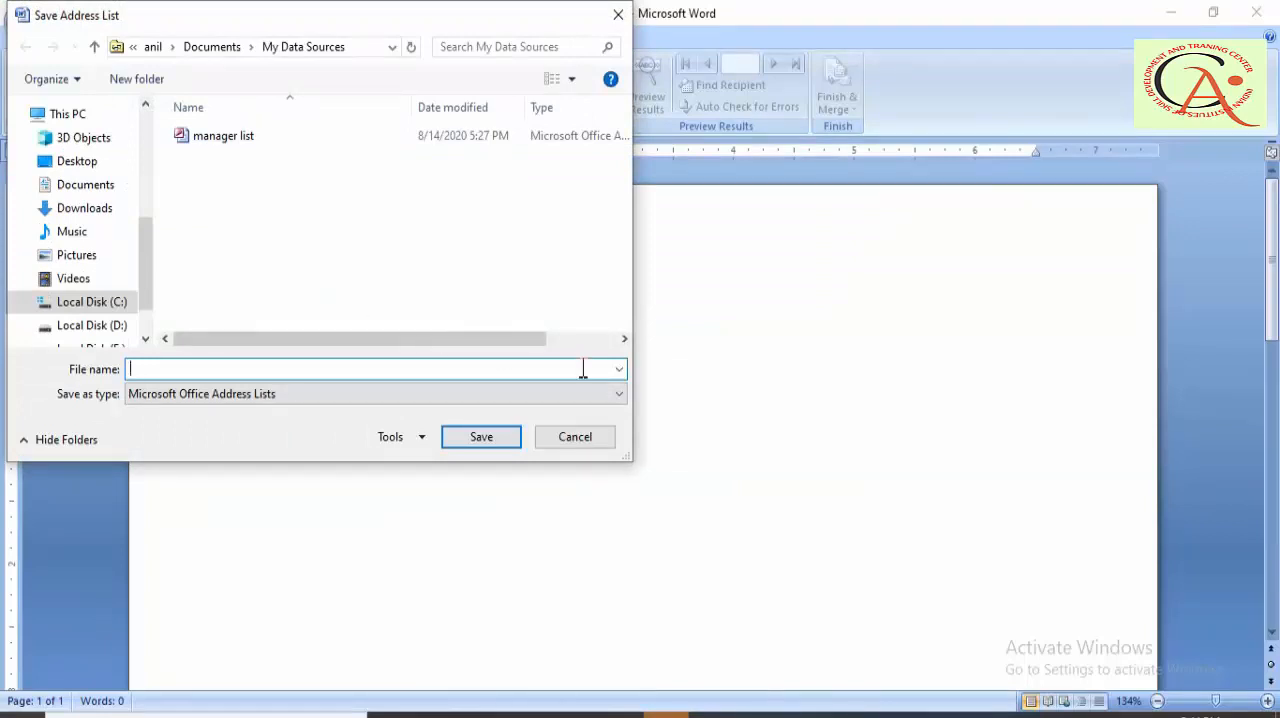
type("teacher list")
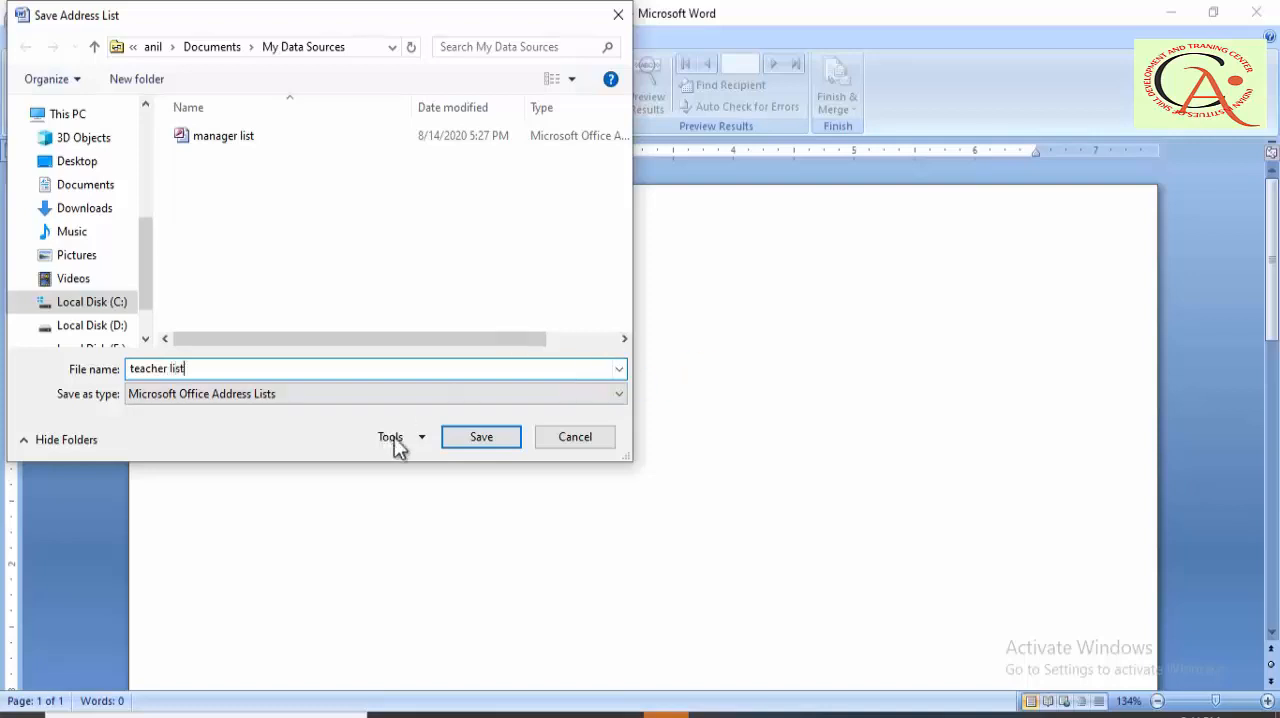
left_click(446, 437)
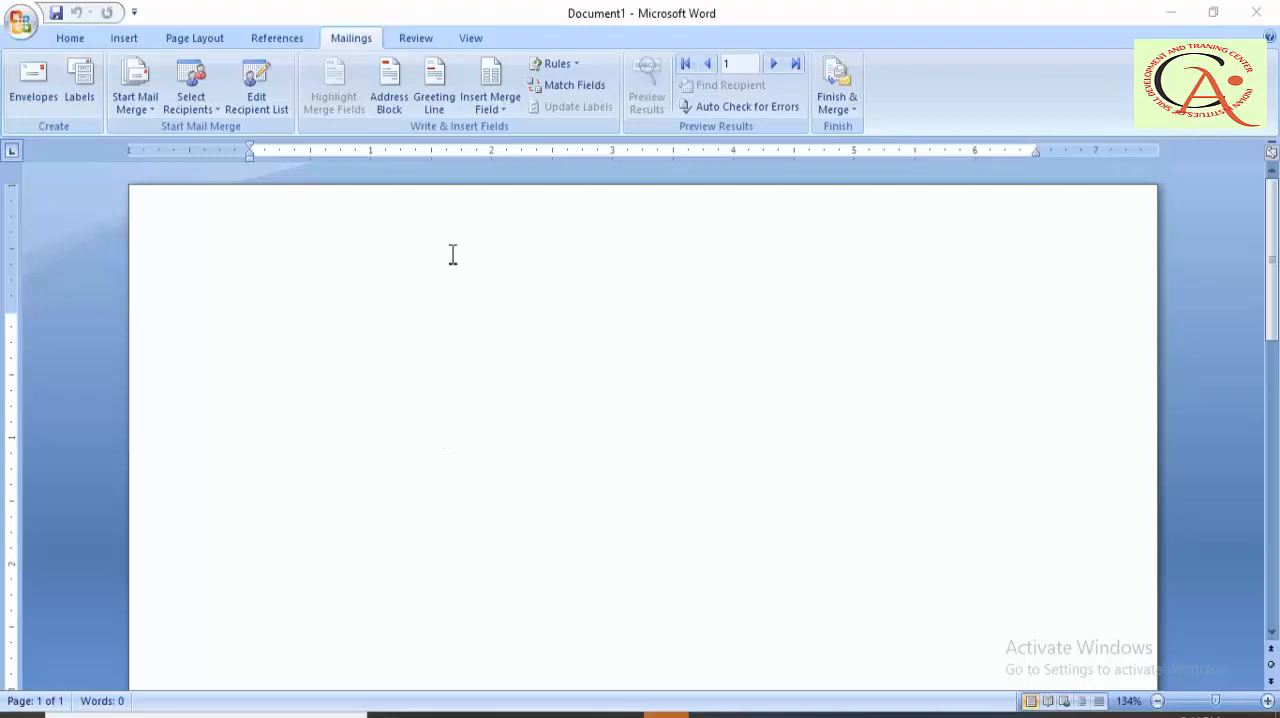
Insert the Name_of_Emp merge field at the start of the letter and begin a new line below it.
left_click(495, 113)
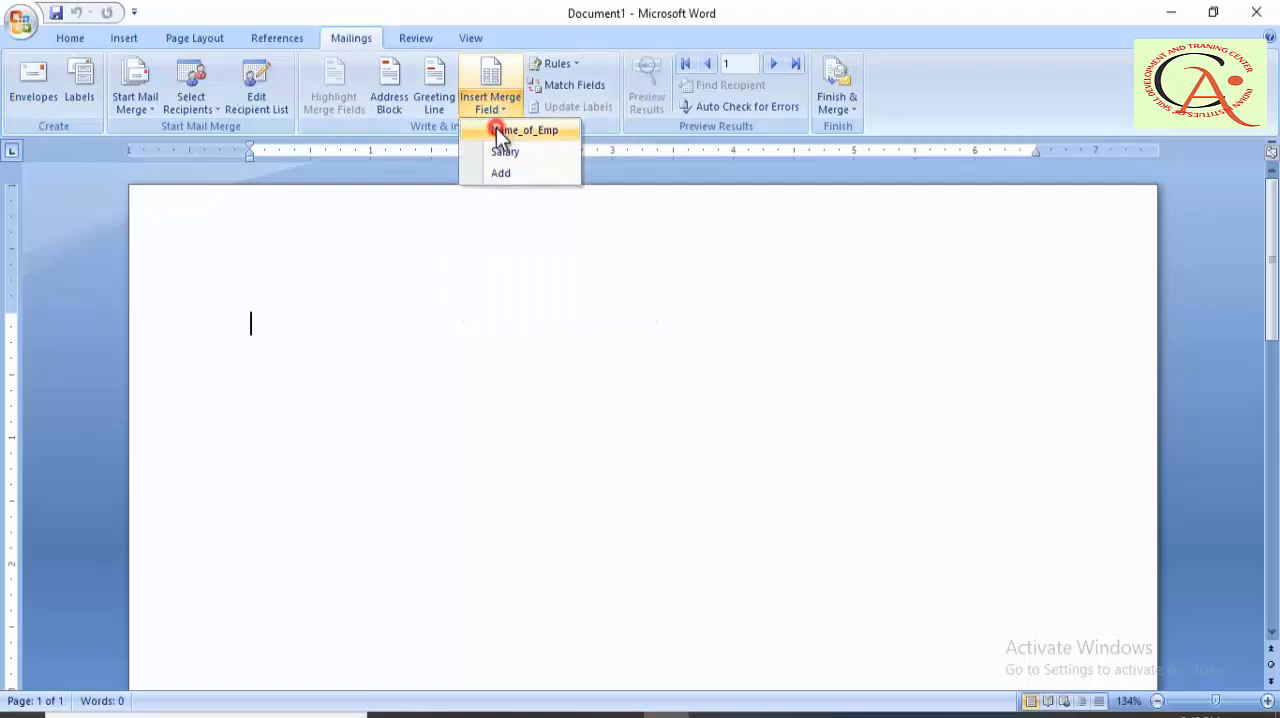
left_click(496, 129)
key("Return")
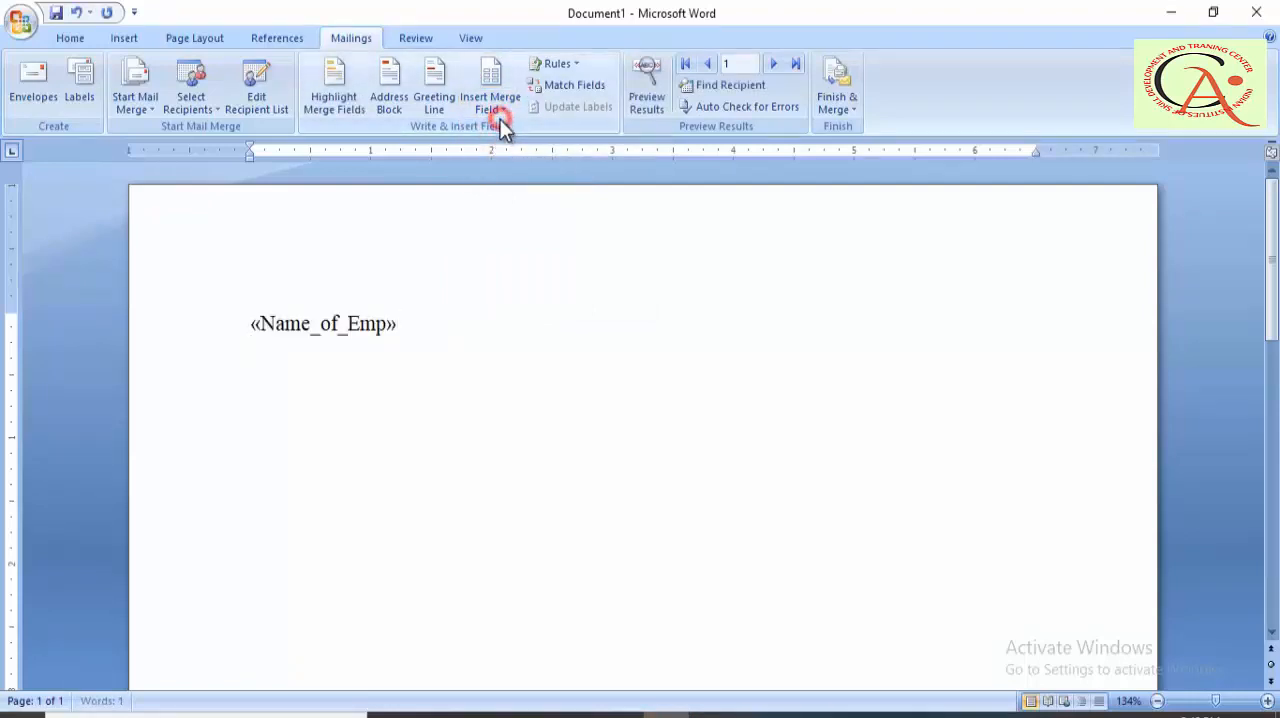
Insert the Salary and Add merge fields on separate lines below the Name_of_Emp field.
left_click(501, 112)
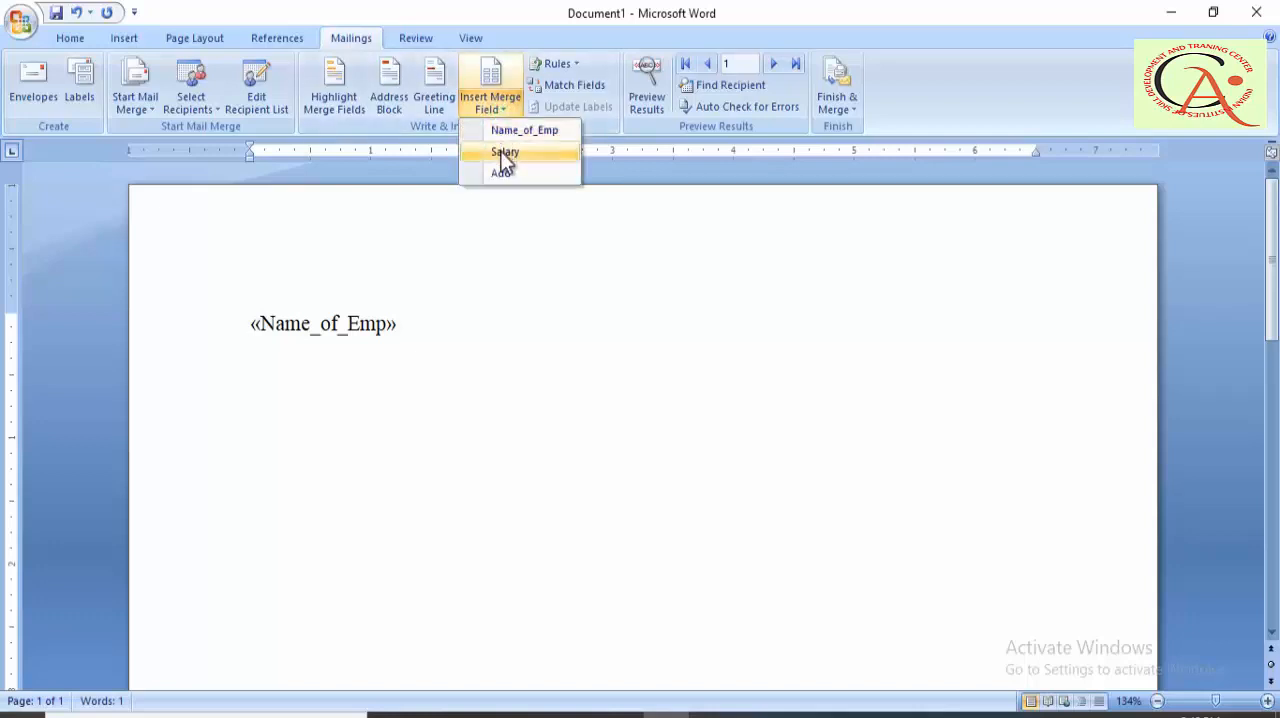
left_click(503, 151)
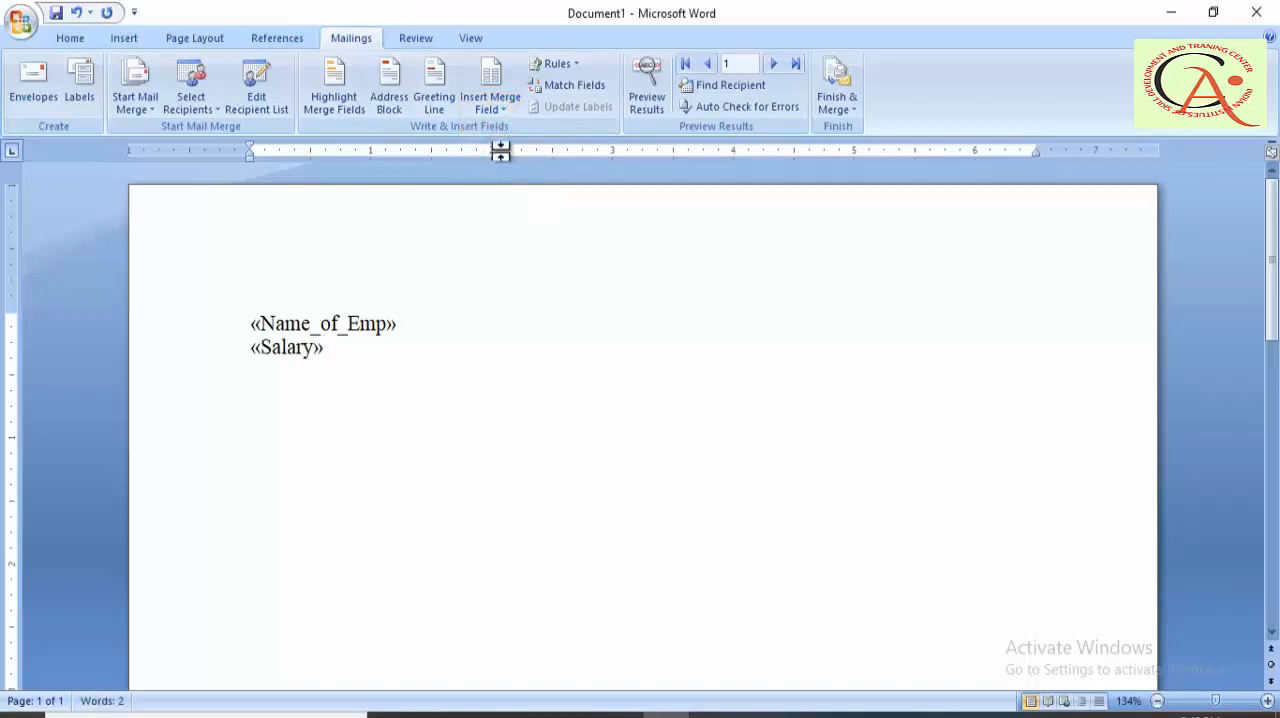
key("Return")
left_click(500, 110)
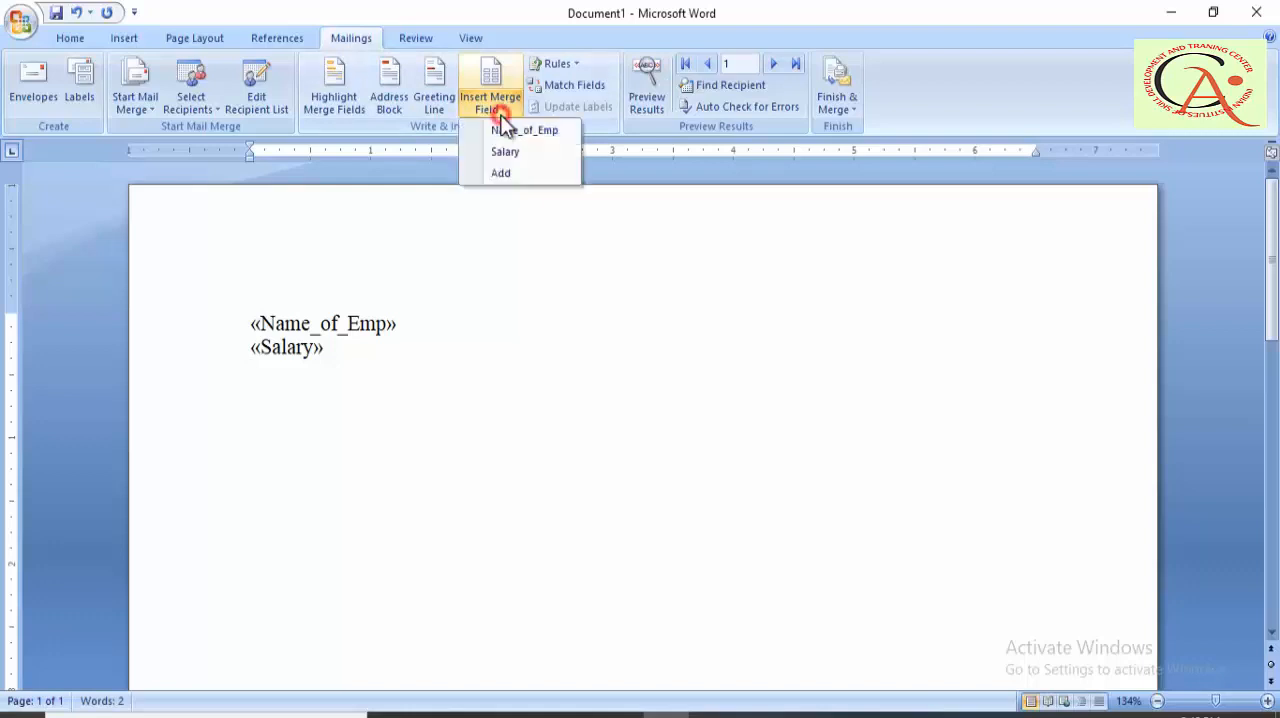
left_click(500, 174)
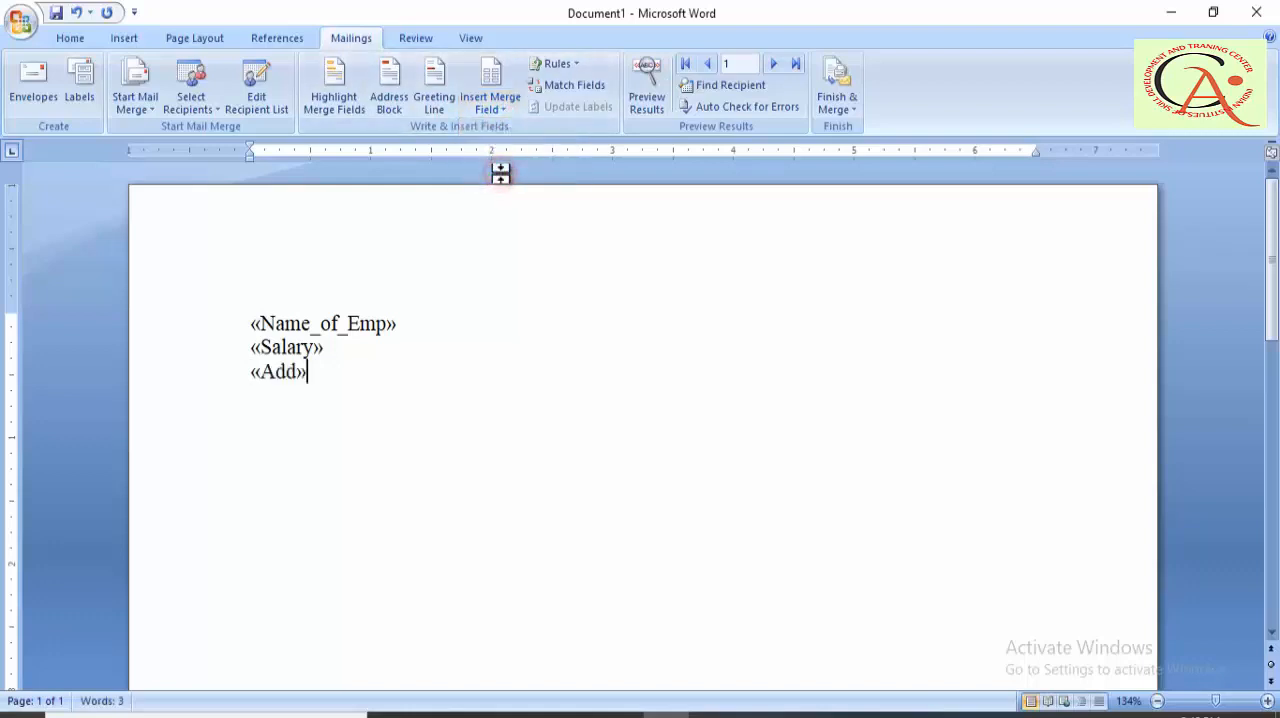
Add the salutation "Res Sir" two blank lines below the Add field and leave a blank line after it.
key("Return")
key("Return")
key("Return")
type("Res Sir")
key("Return")
key("Return")
Write the body paragraph with "Your", the Salary merge field and the copied text about Insert galleries, ending with a full stop.
type("Your")
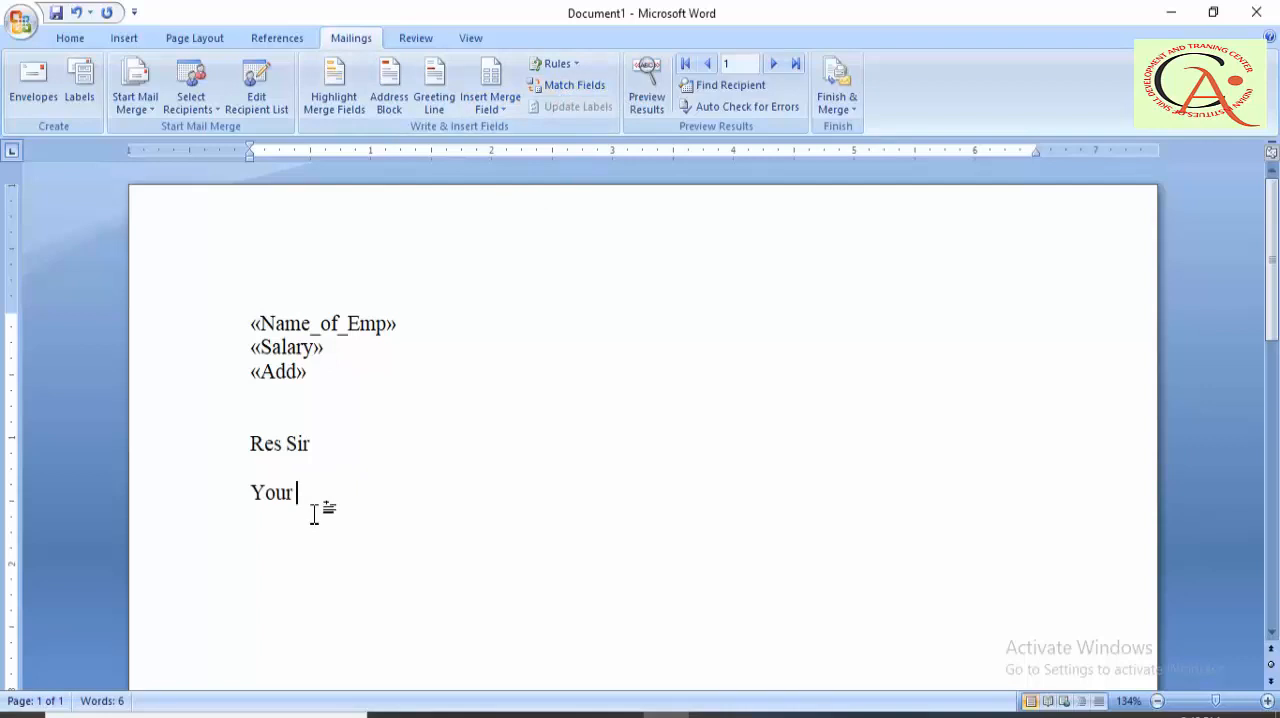
left_click(488, 104)
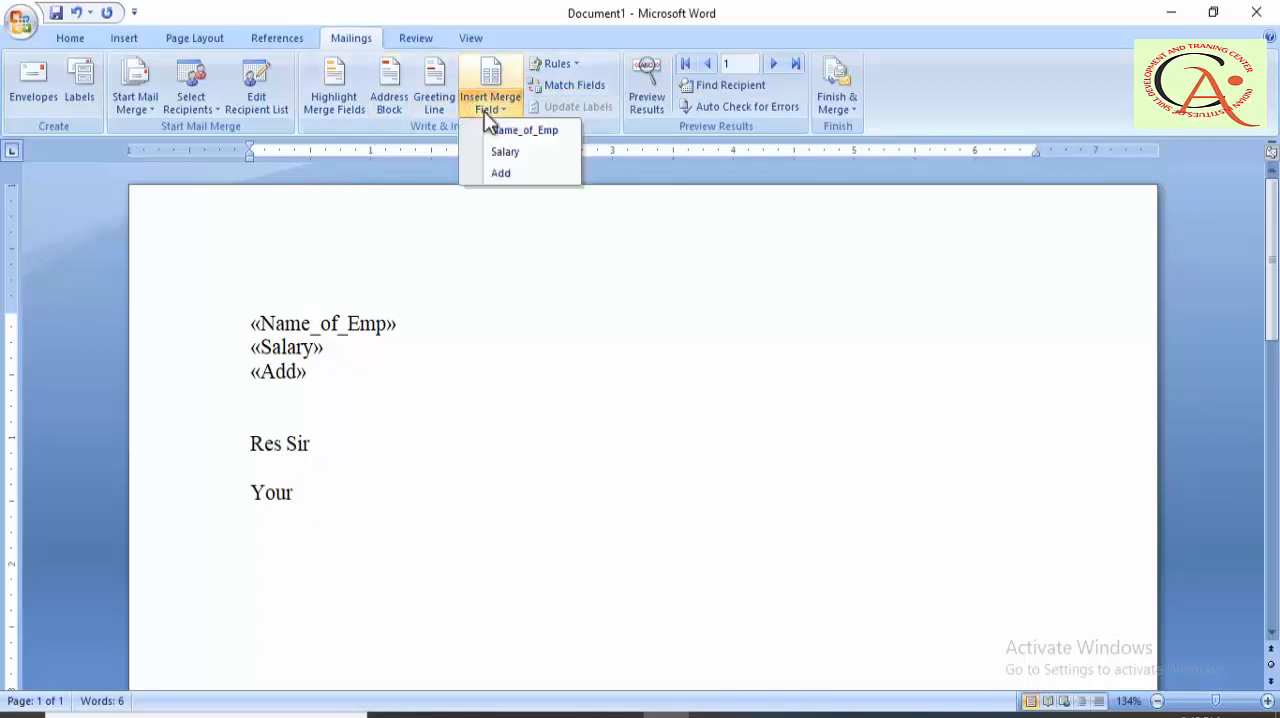
left_click(493, 158)
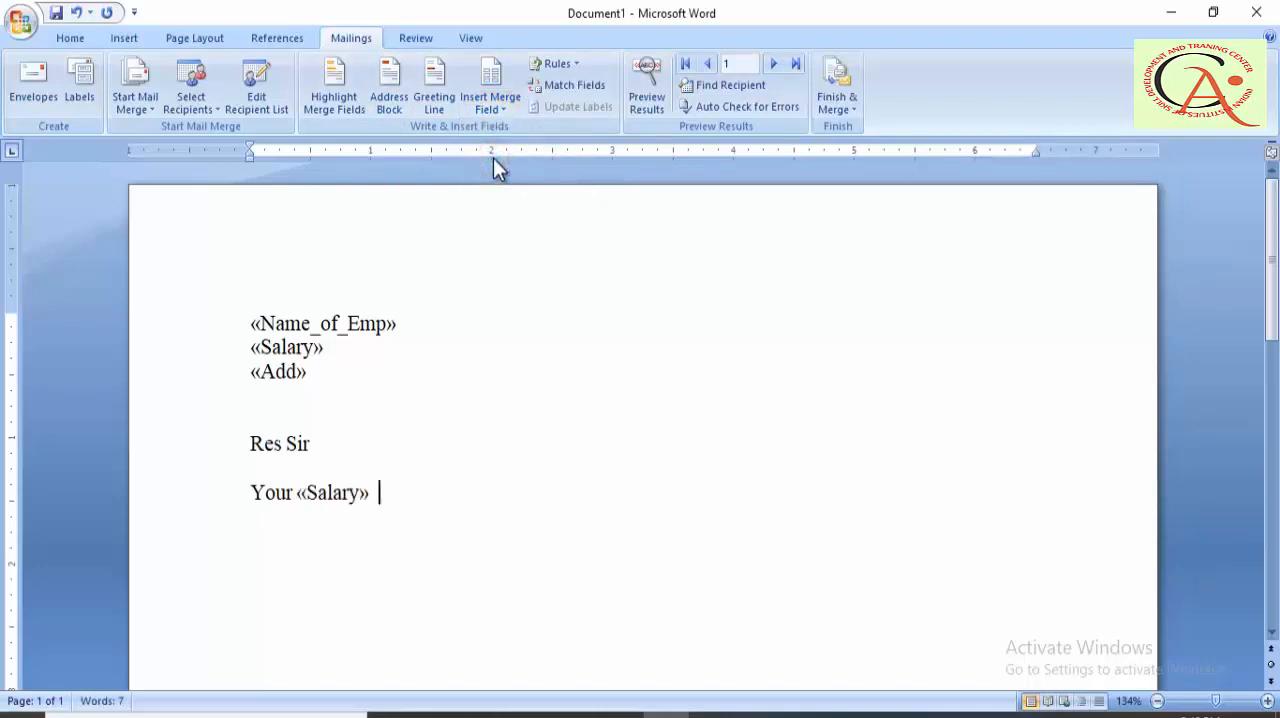
type("On the Insert tab, the galleries include items that are designed to coordinate with the overall look of your document. You can use these galleries to insert tables, headers, footers, lists, cover pages, and other document building blocks. When you create pictures, charts, or diagrams, they also coordinate with your current document look")
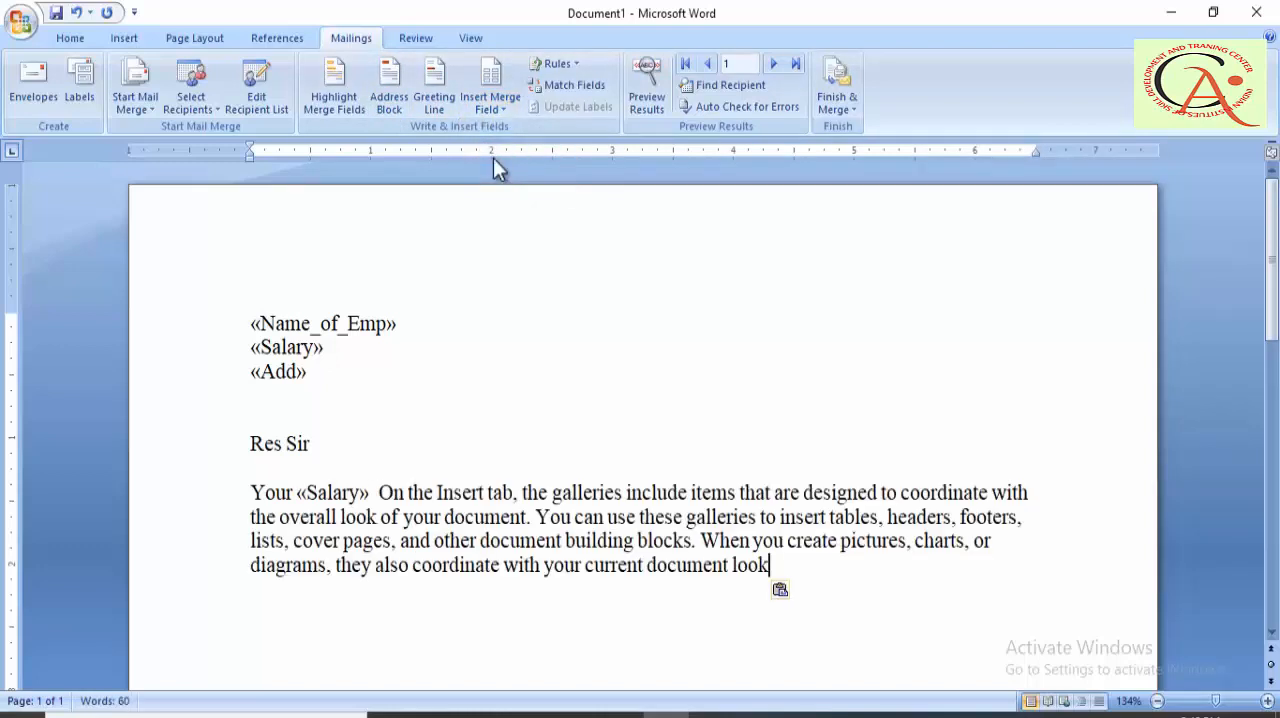
type(".")
Close the letter below the body with "Thank you", the sender's name and "techknowcomputer" on separate lines.
key("Return")
key("Return")
type("Tah")
key("BackSpace")
key("BackSpace")
type("hank you")
key("Return")
type("Anil kumar")
key("Return")
type("techknowcomputer")
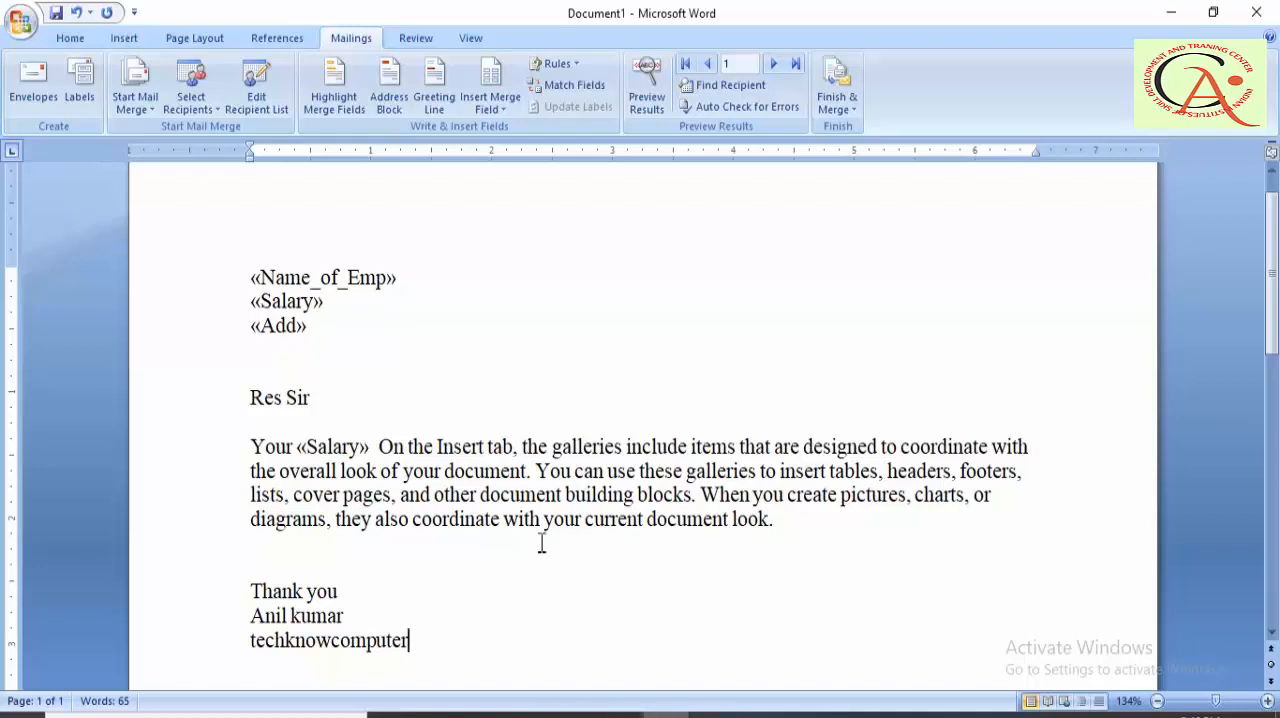
Preview the merged letter results for records 1 through 4.
left_click(634, 97)
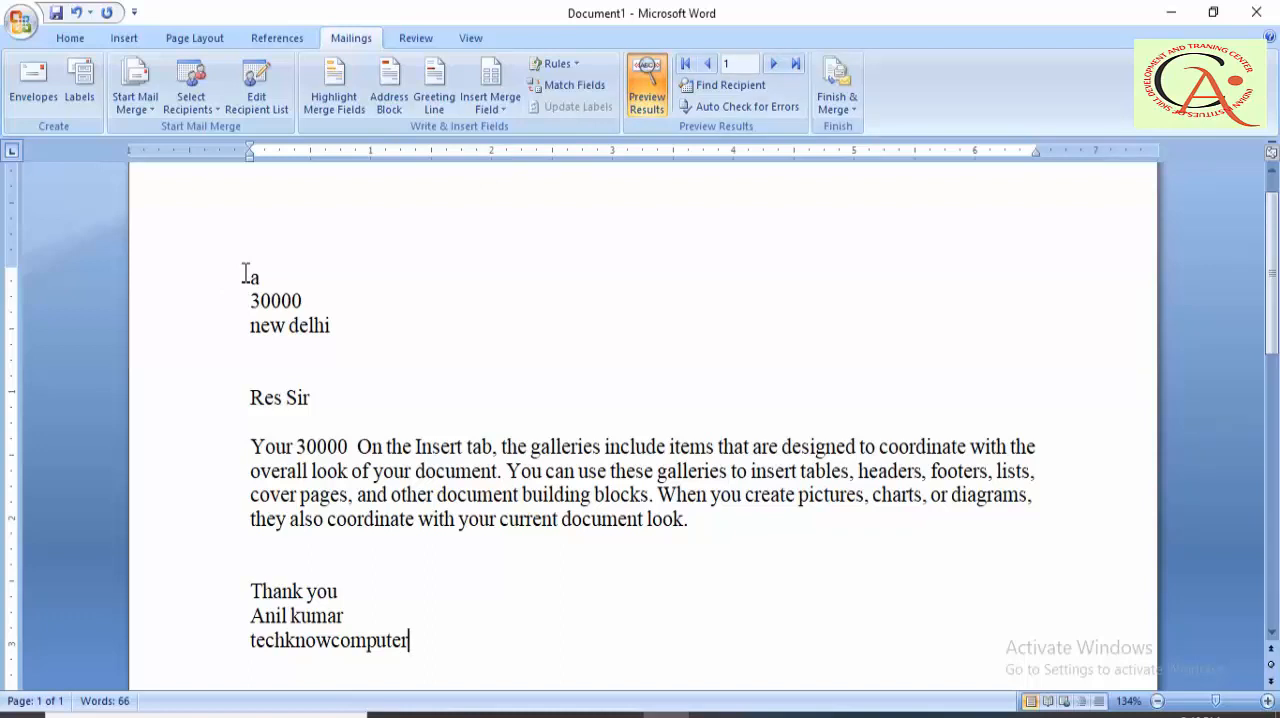
left_click(771, 63)
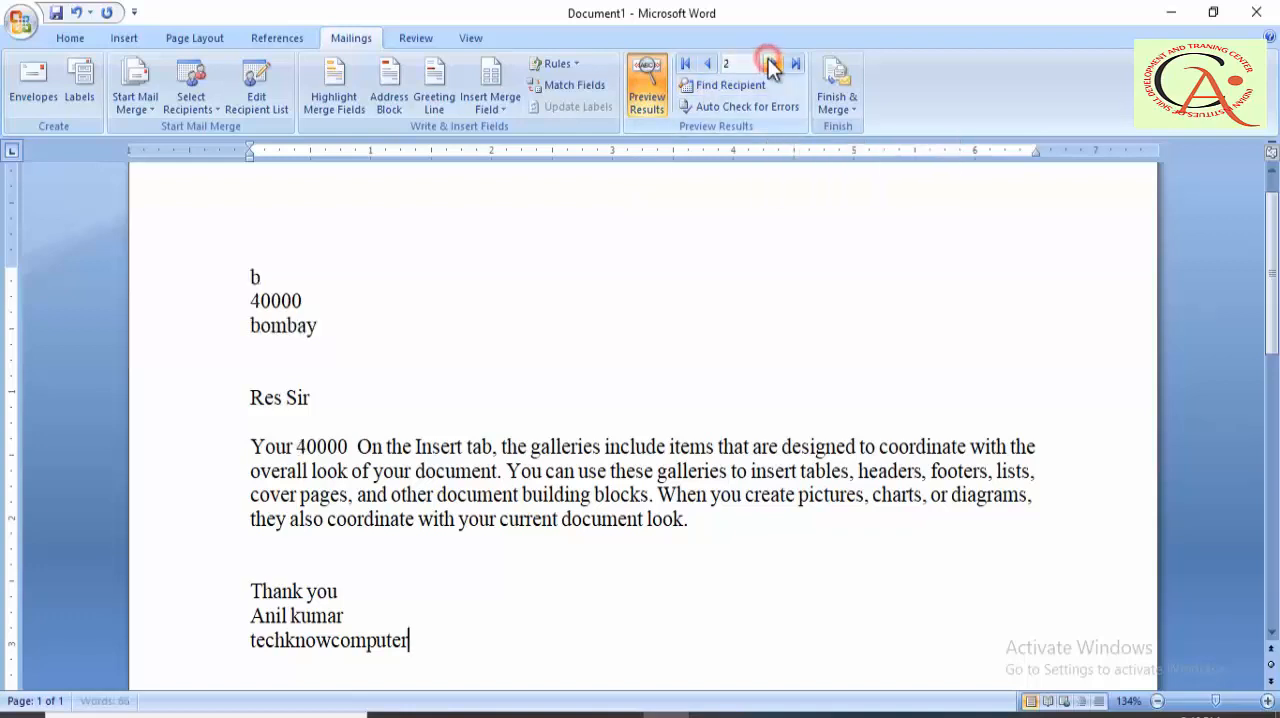
left_click(770, 62)
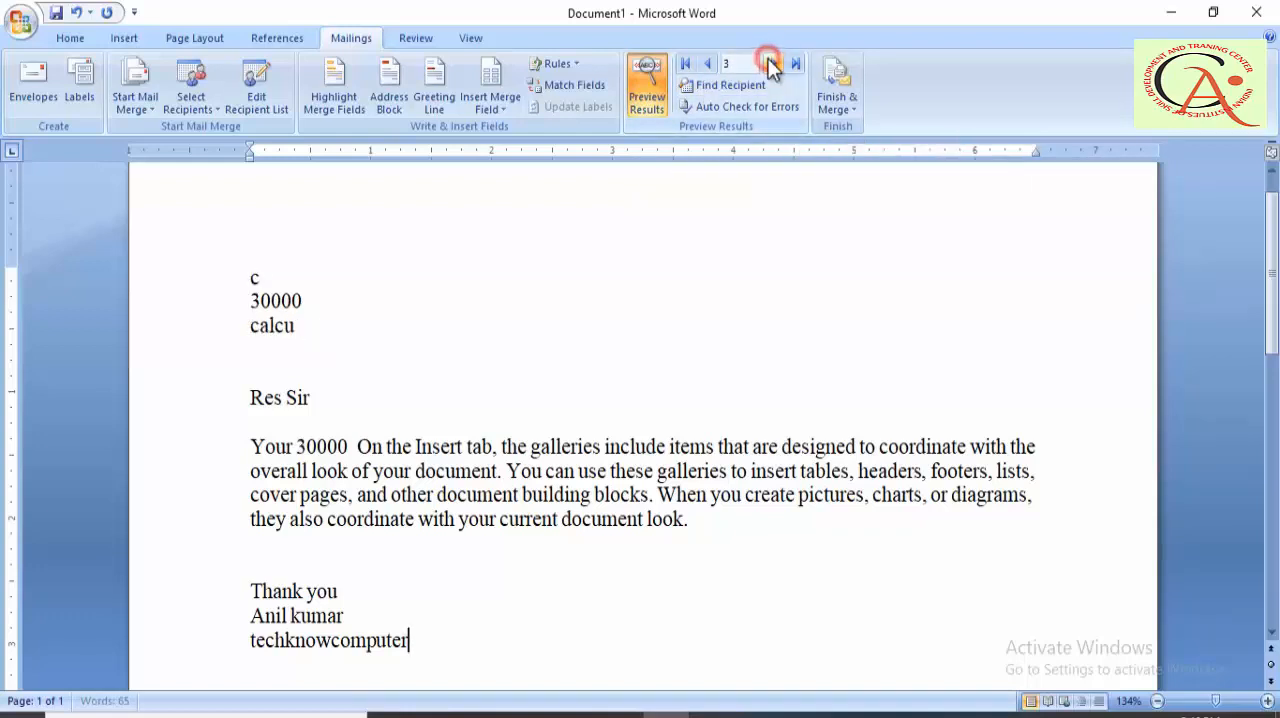
left_click(770, 63)
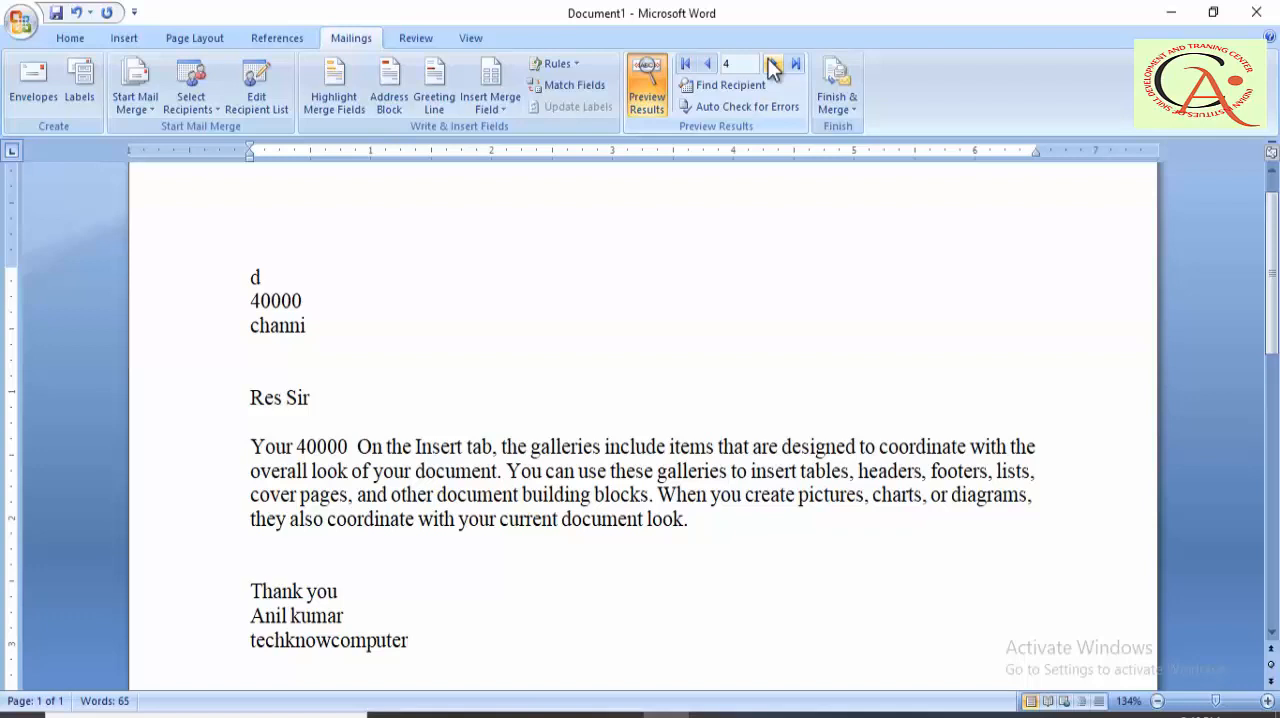
Finish the merge by creating individual editable letters for all records in a new document.
left_click(849, 111)
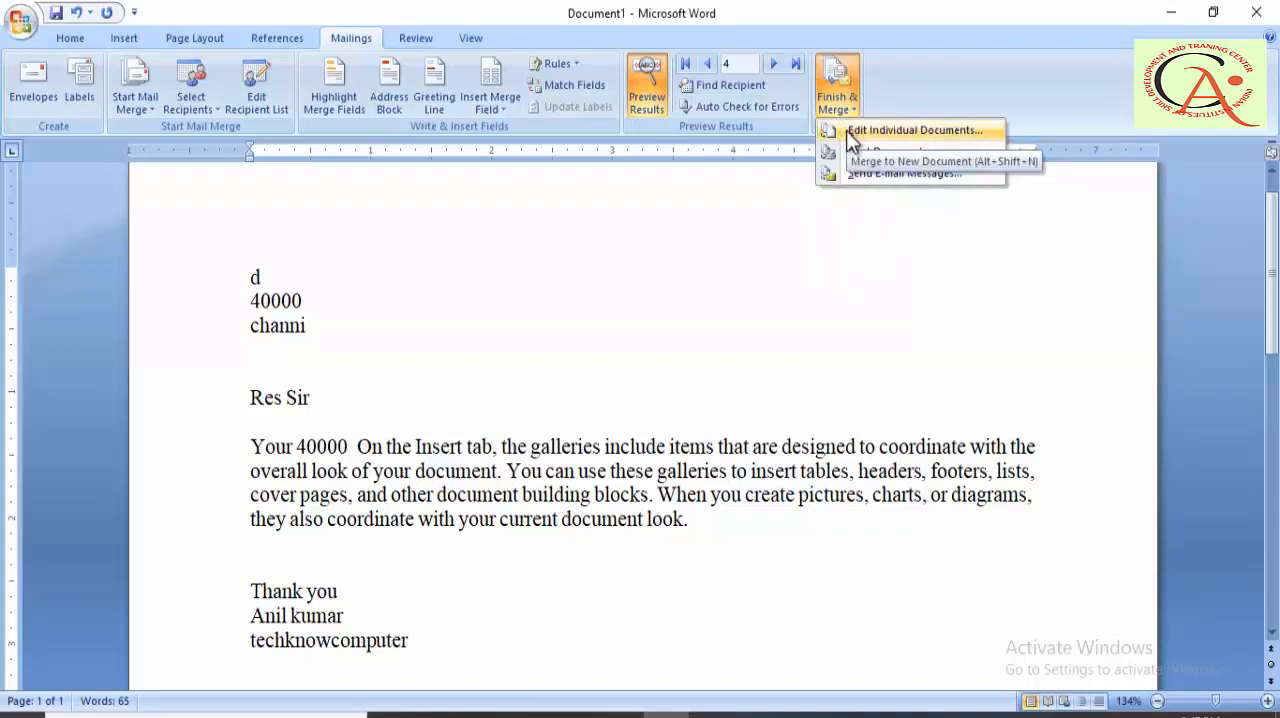
left_click(846, 130)
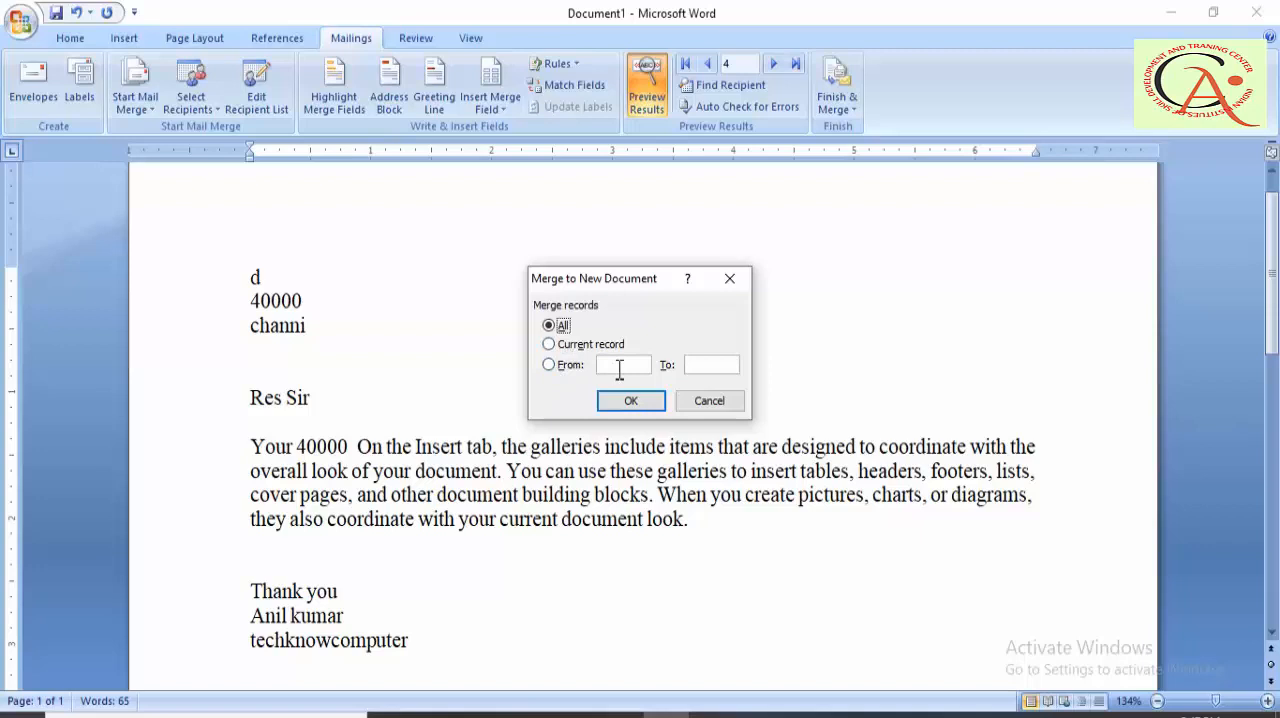
left_click(630, 401)
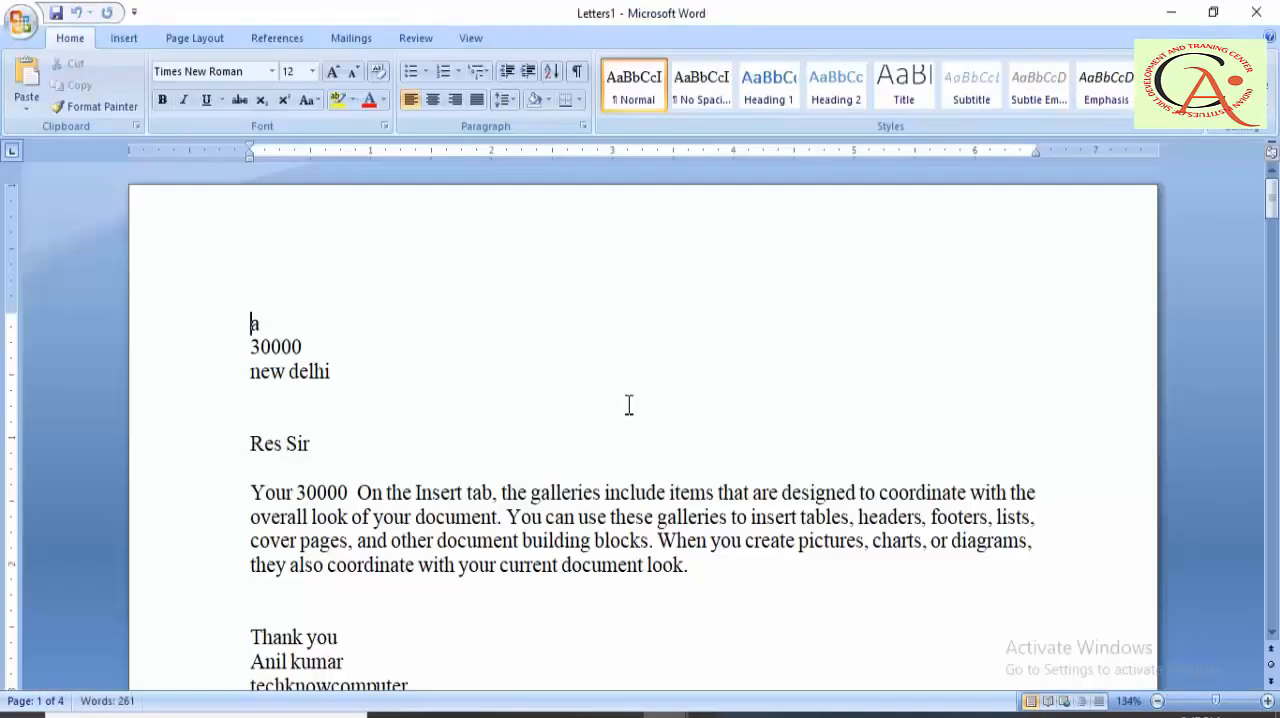
Examine the merged letters in print preview, enlarging individual pages, and close the preview.
key("ctrl+F2")
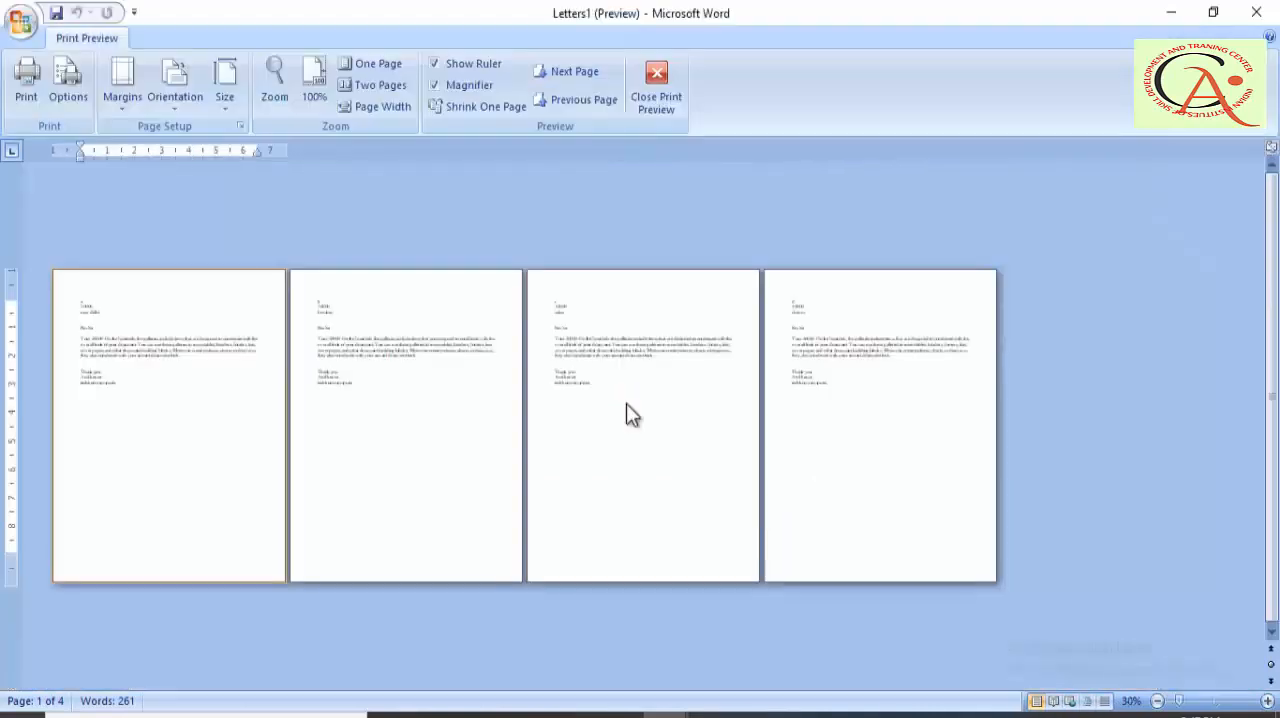
left_click(119, 309)
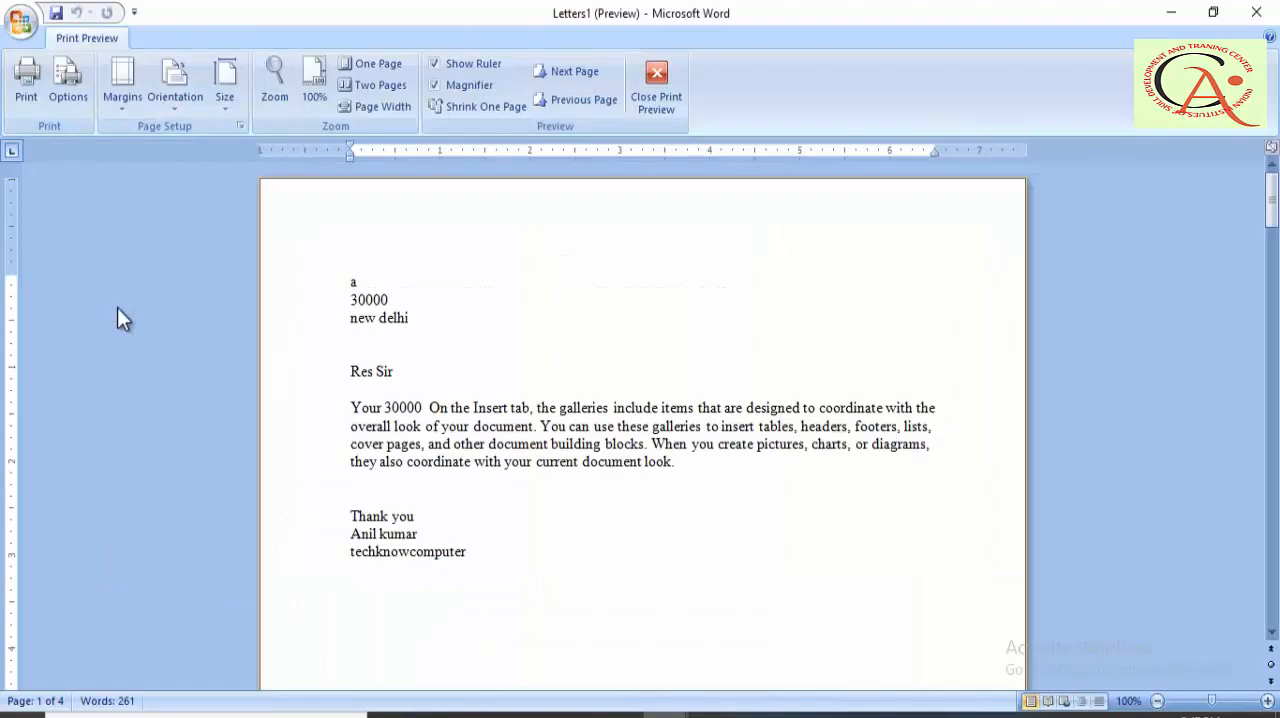
left_click(438, 300)
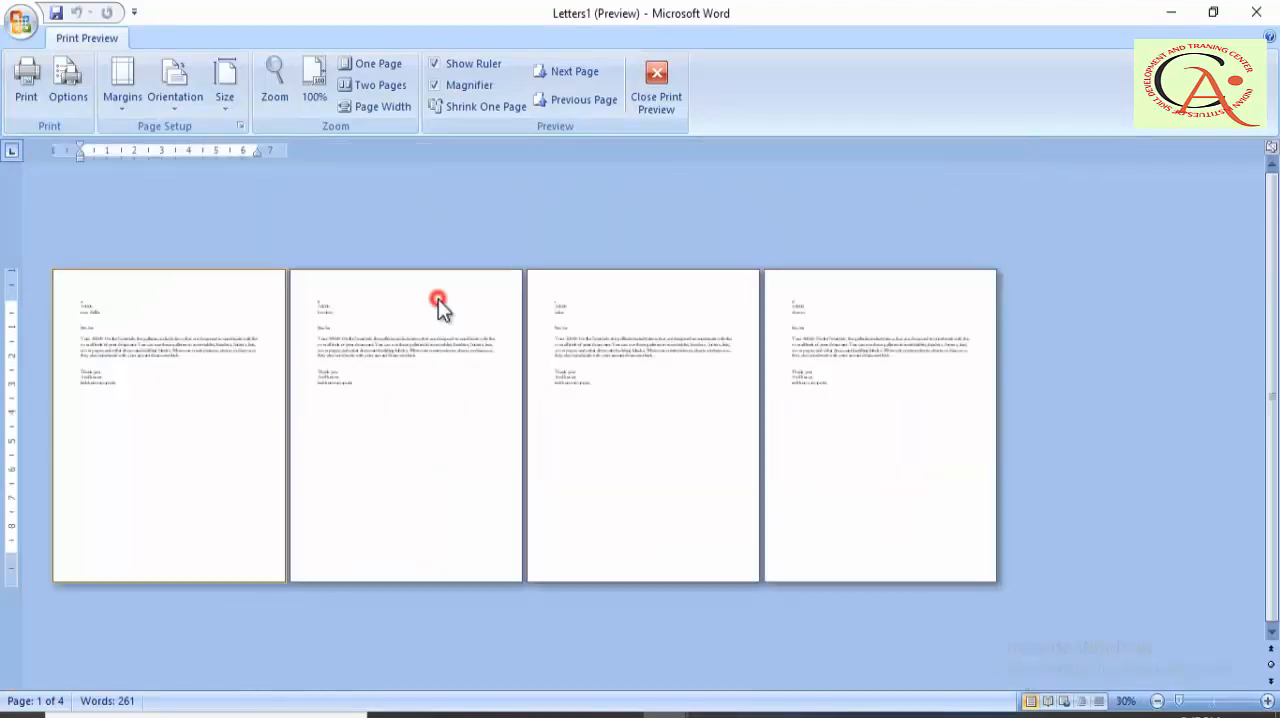
left_click(423, 299)
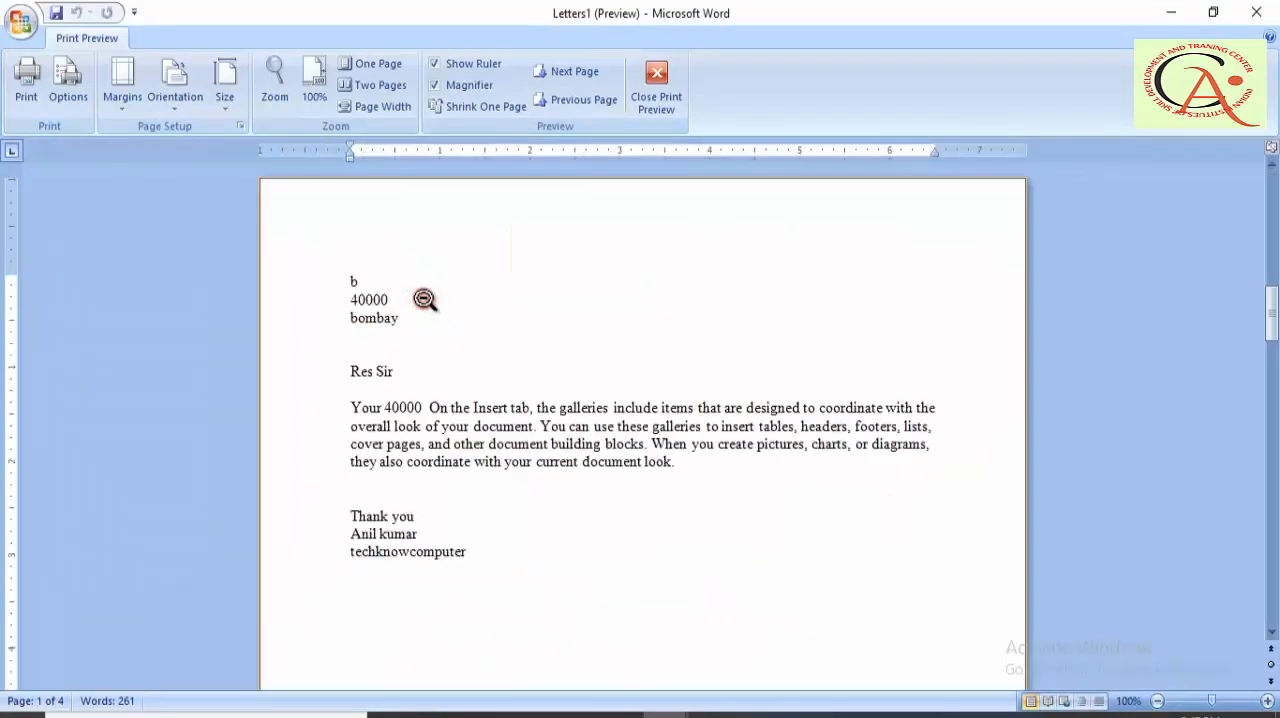
left_click(424, 299)
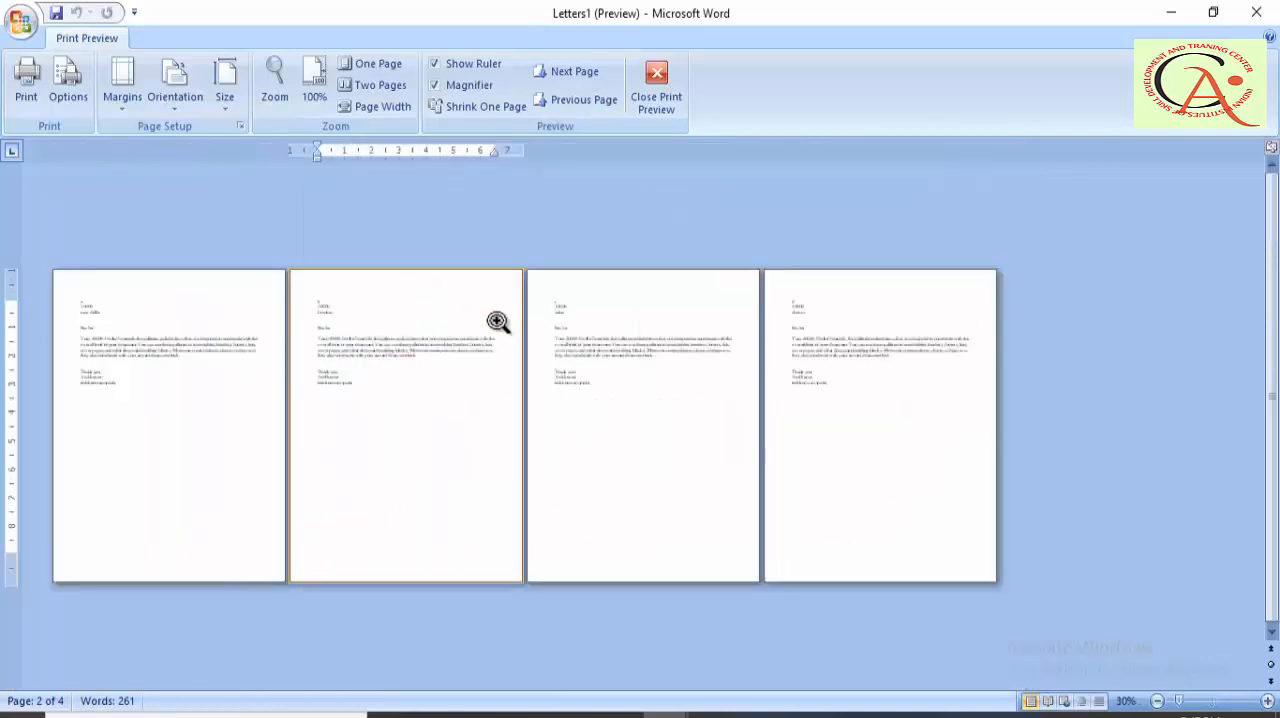
left_click(578, 308)
left_click(579, 307)
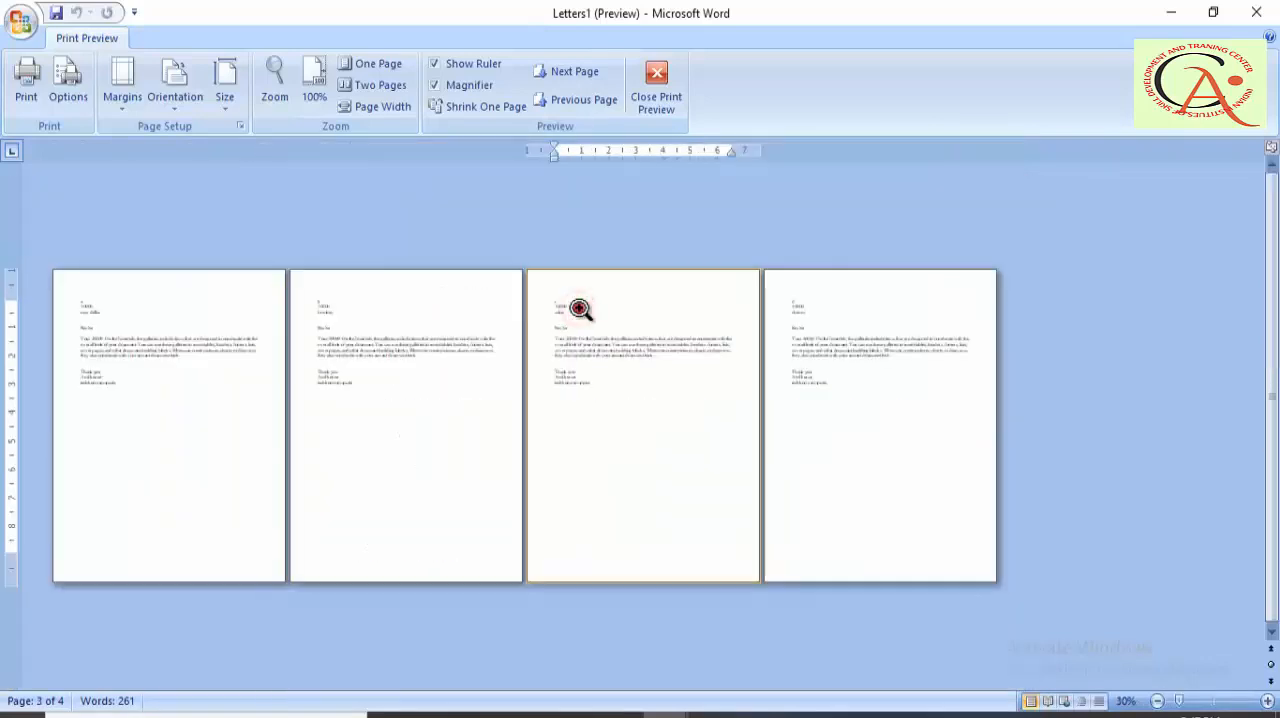
left_click(808, 305)
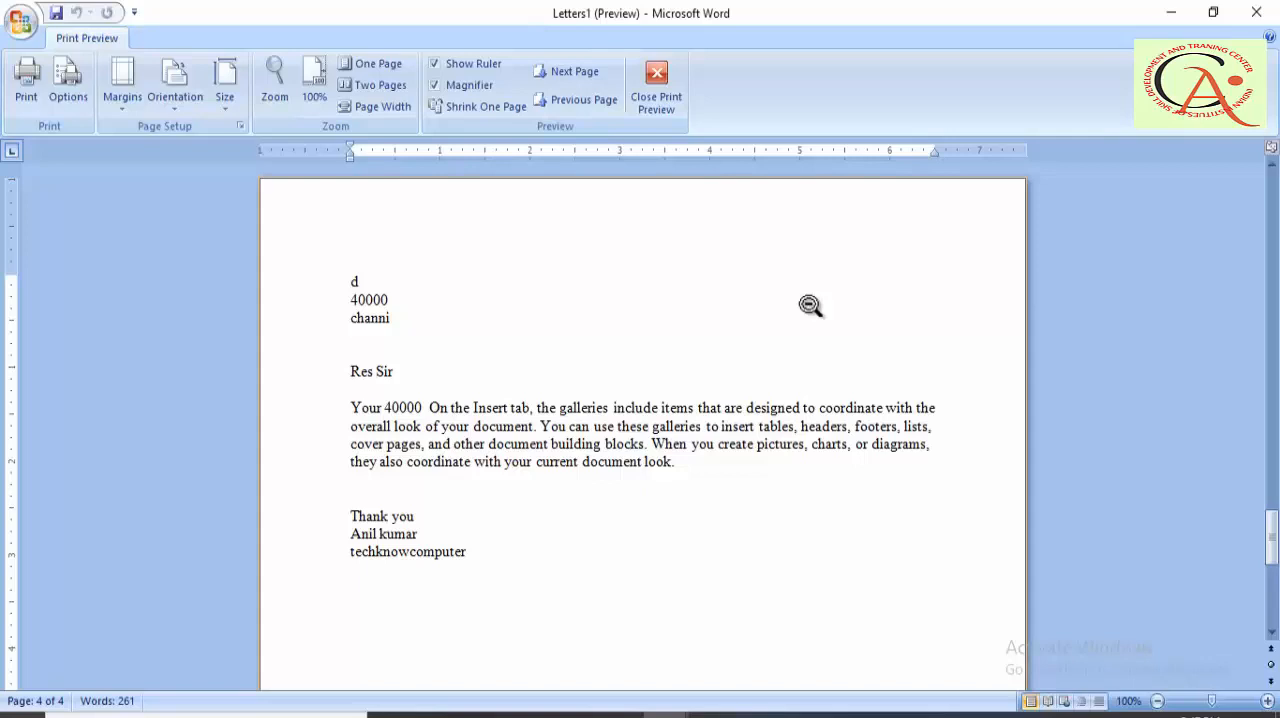
key("Escape")
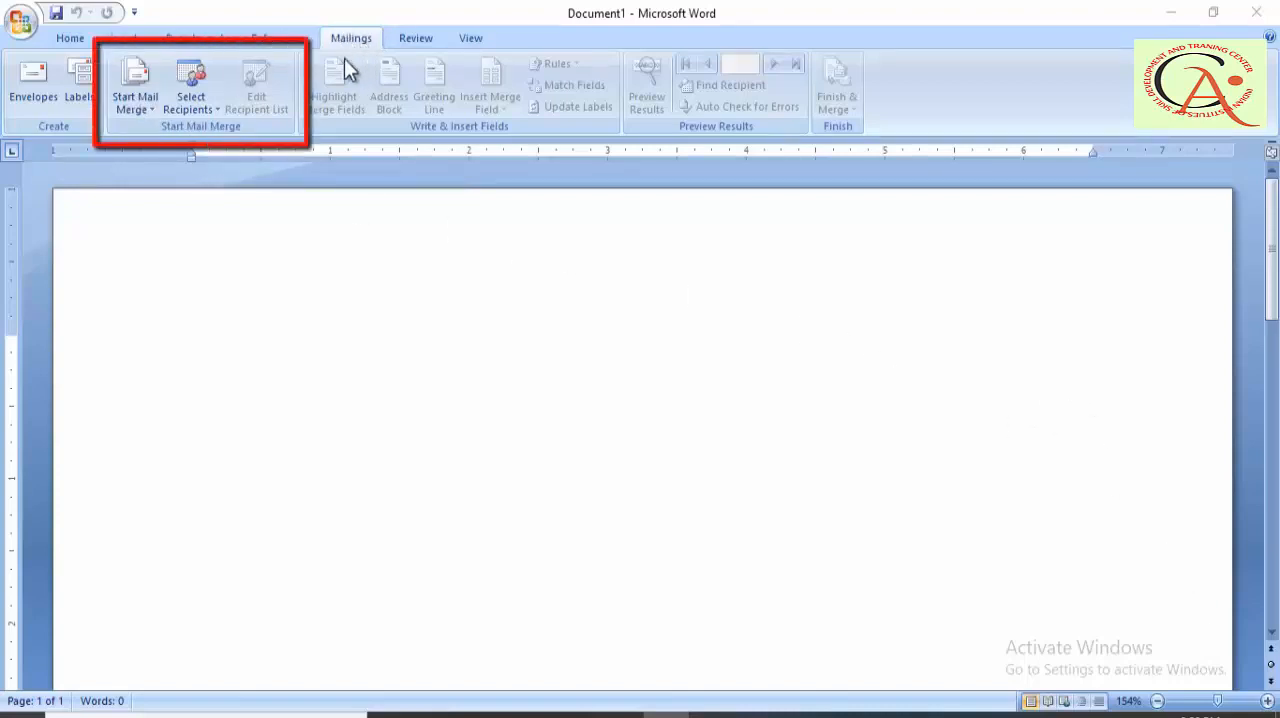
Start a Letters mail merge in the blank document and use the existing "manager list" as its recipients.
left_click(150, 110)
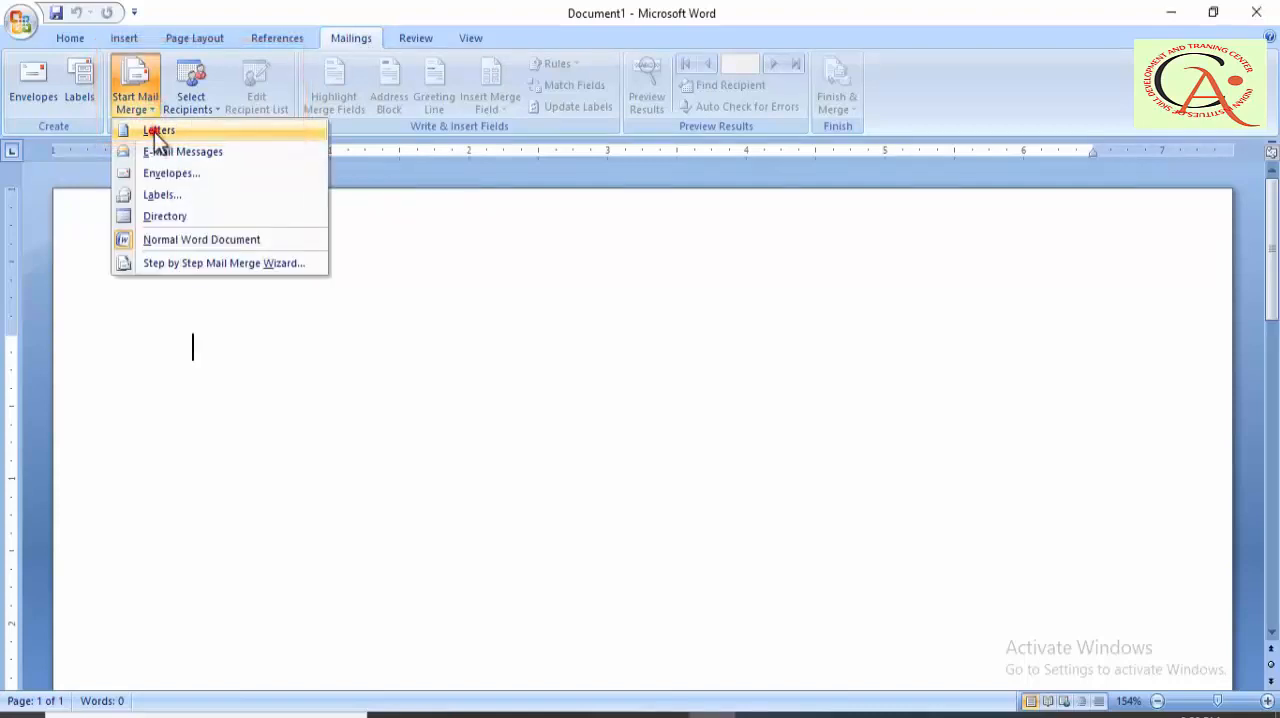
left_click(156, 131)
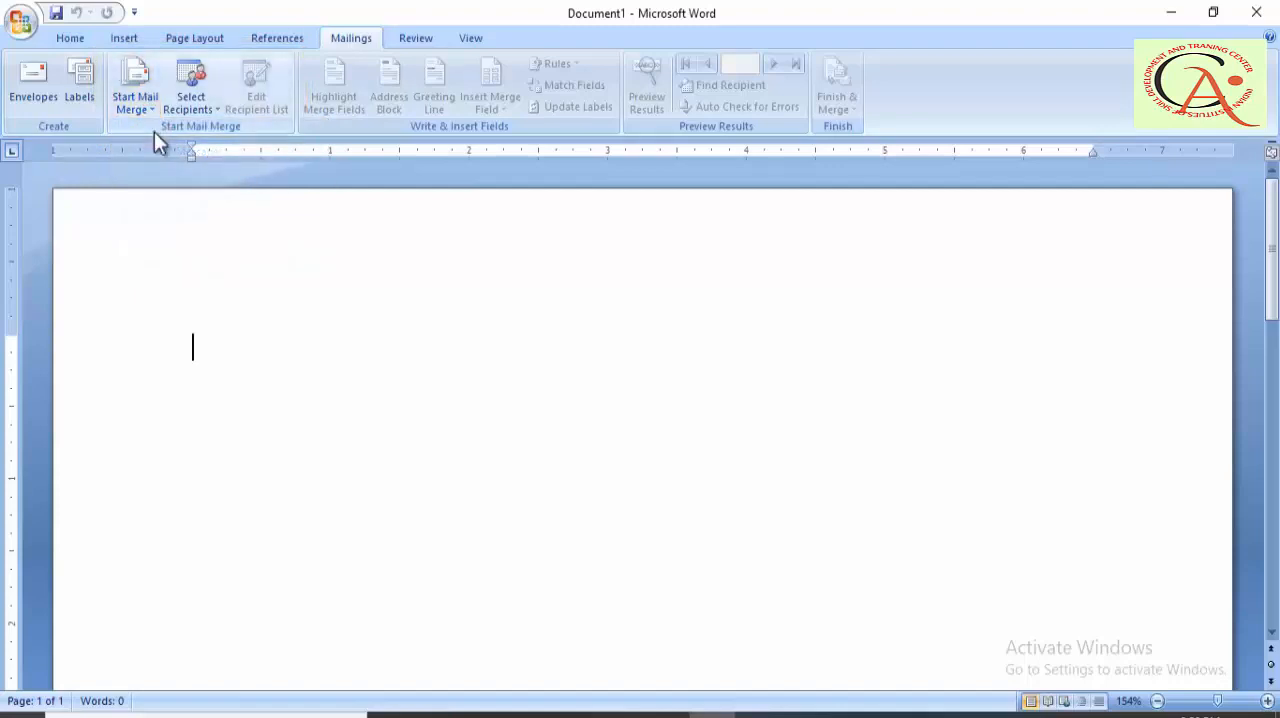
left_click(200, 108)
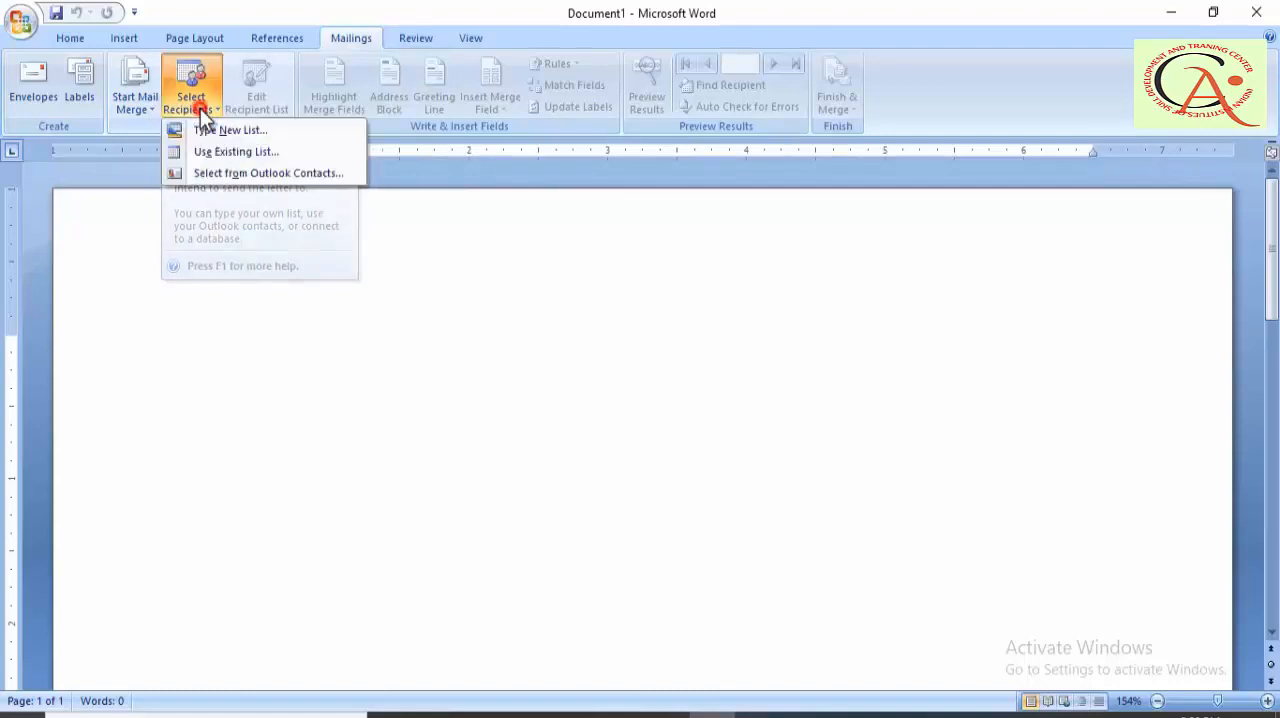
left_click(241, 157)
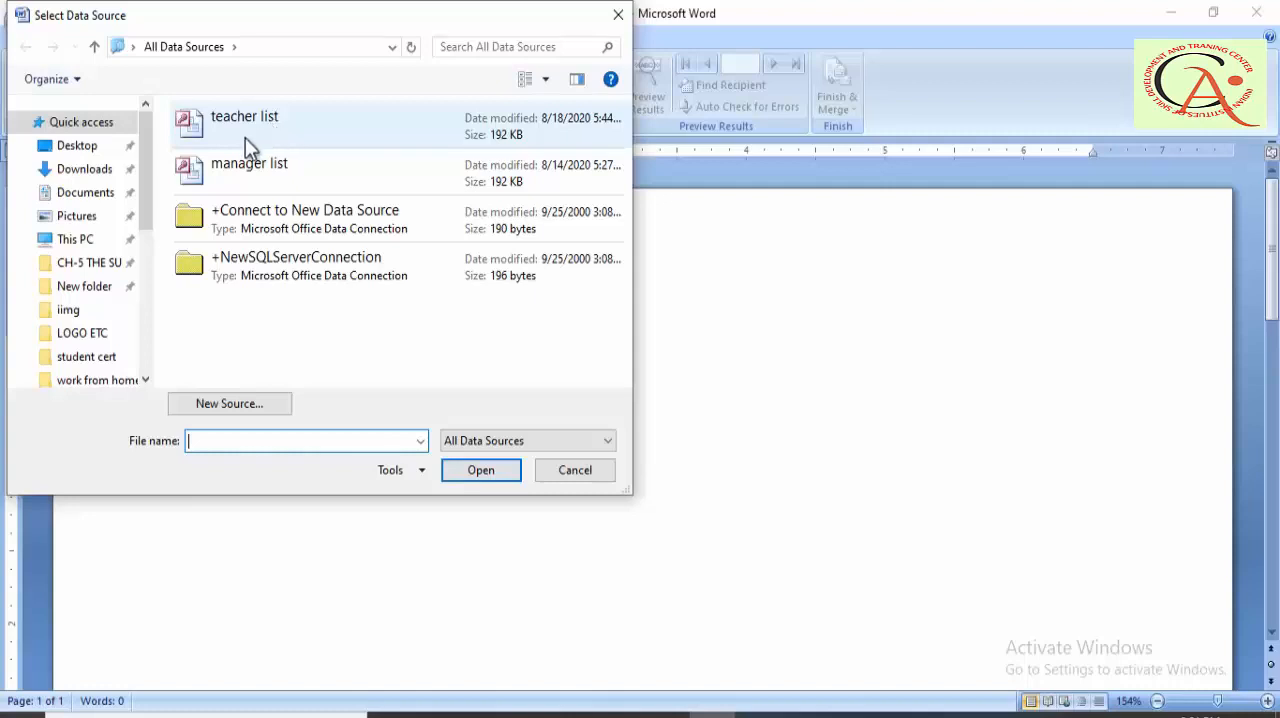
double_click(259, 170)
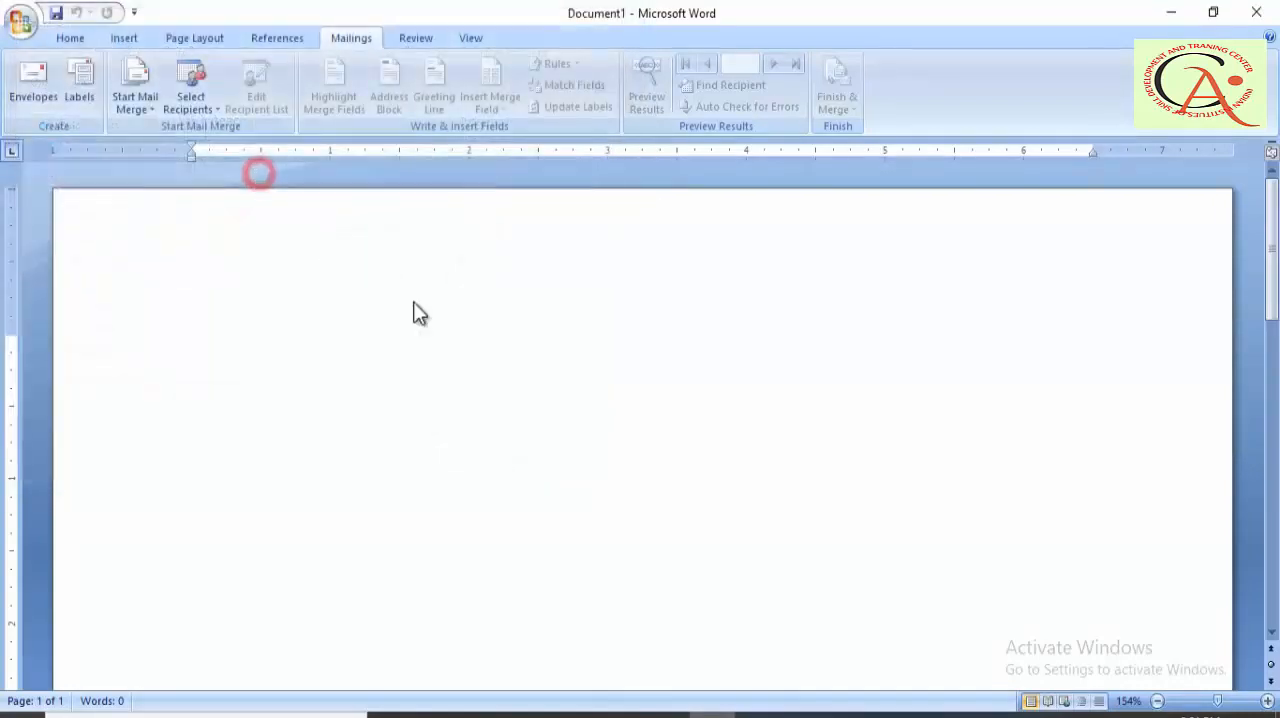
left_click(880, 548)
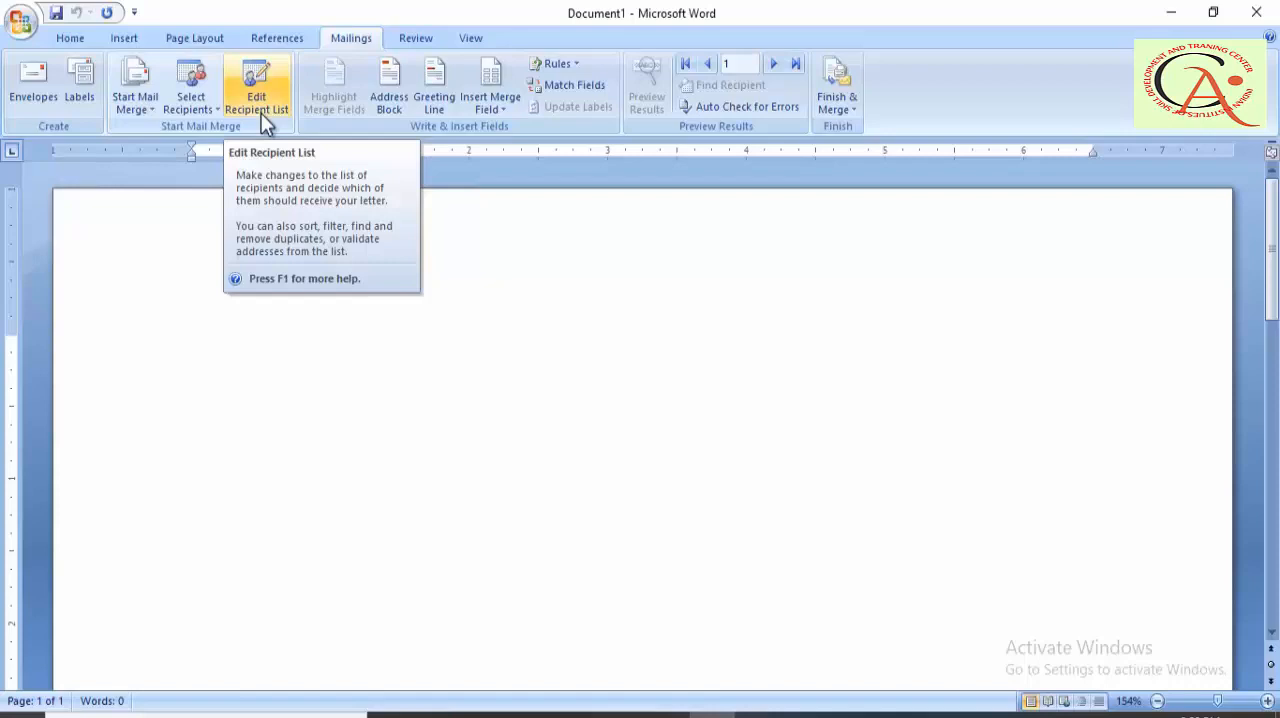
Dismiss the address block options and insert a greeting line with the "Dear" salutation into the letter.
left_click(392, 100)
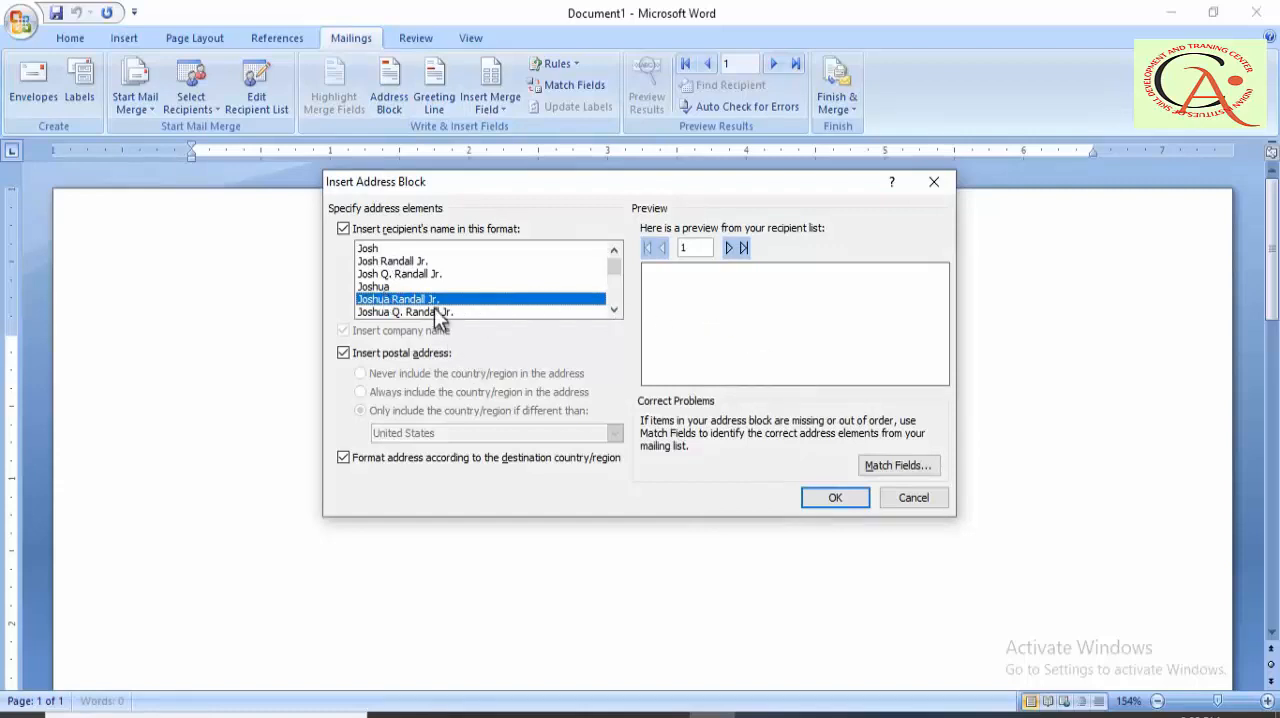
left_click(922, 500)
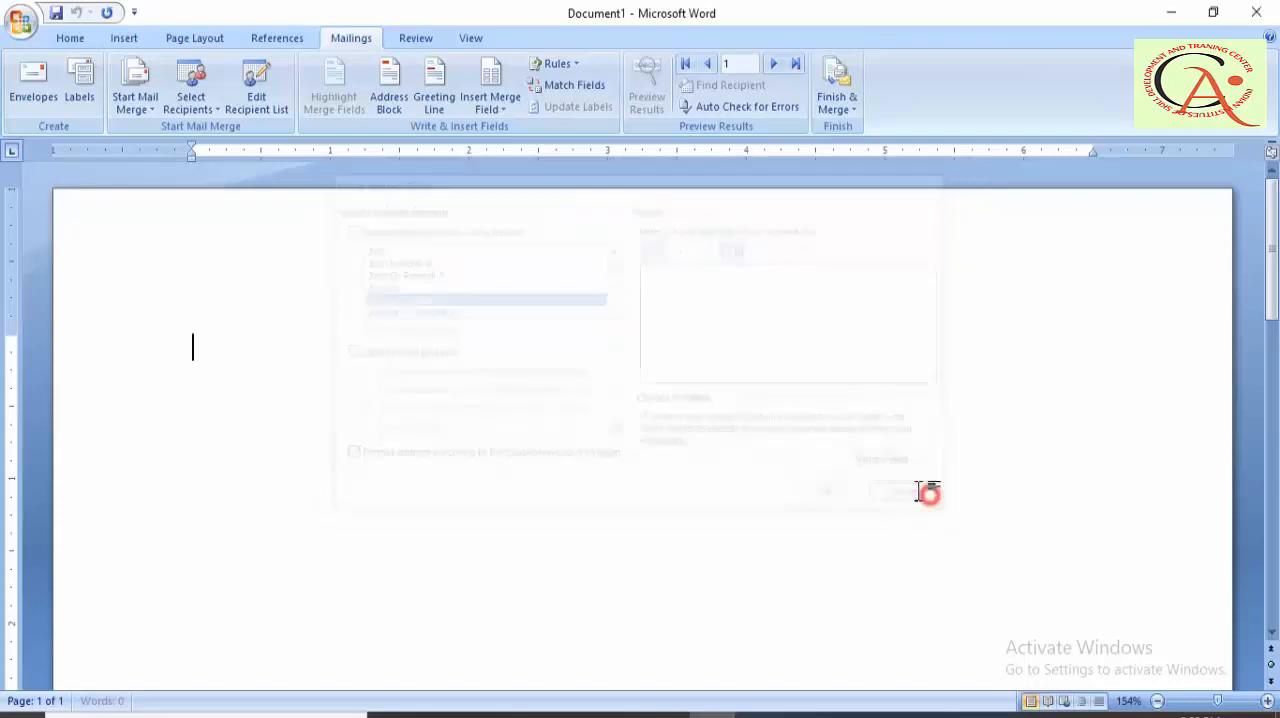
left_click(430, 105)
left_click(516, 241)
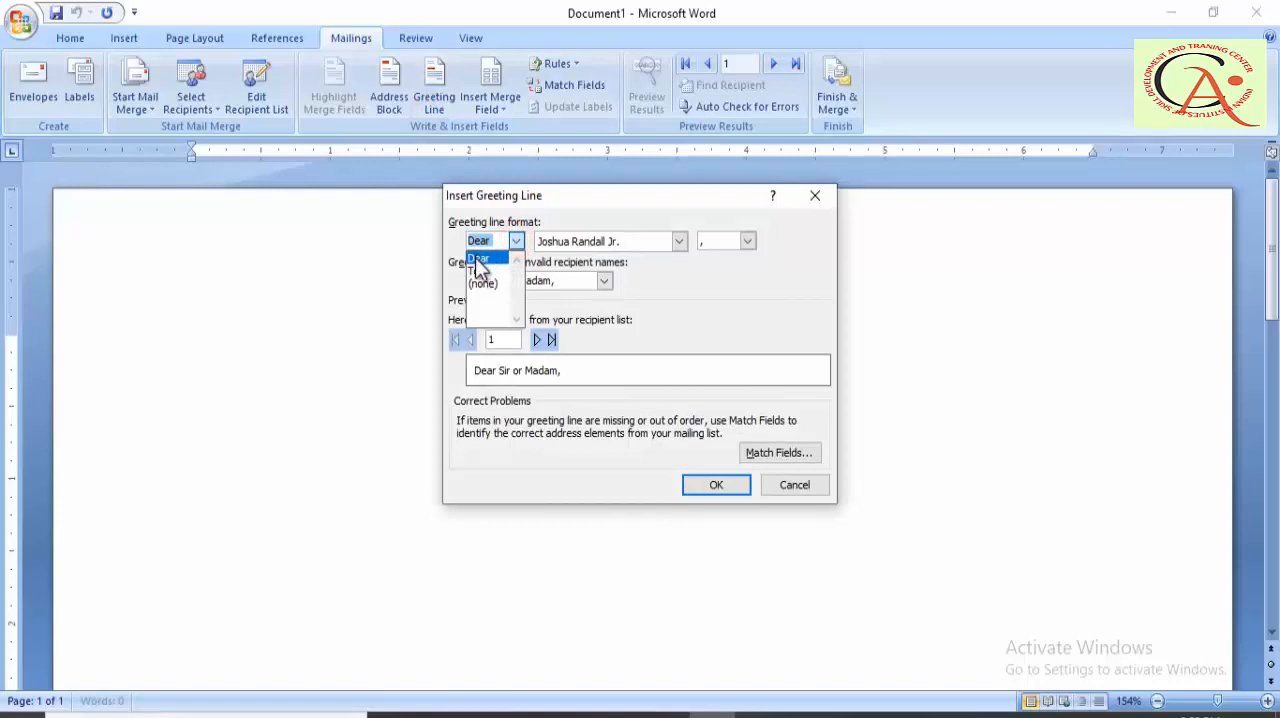
left_click(476, 258)
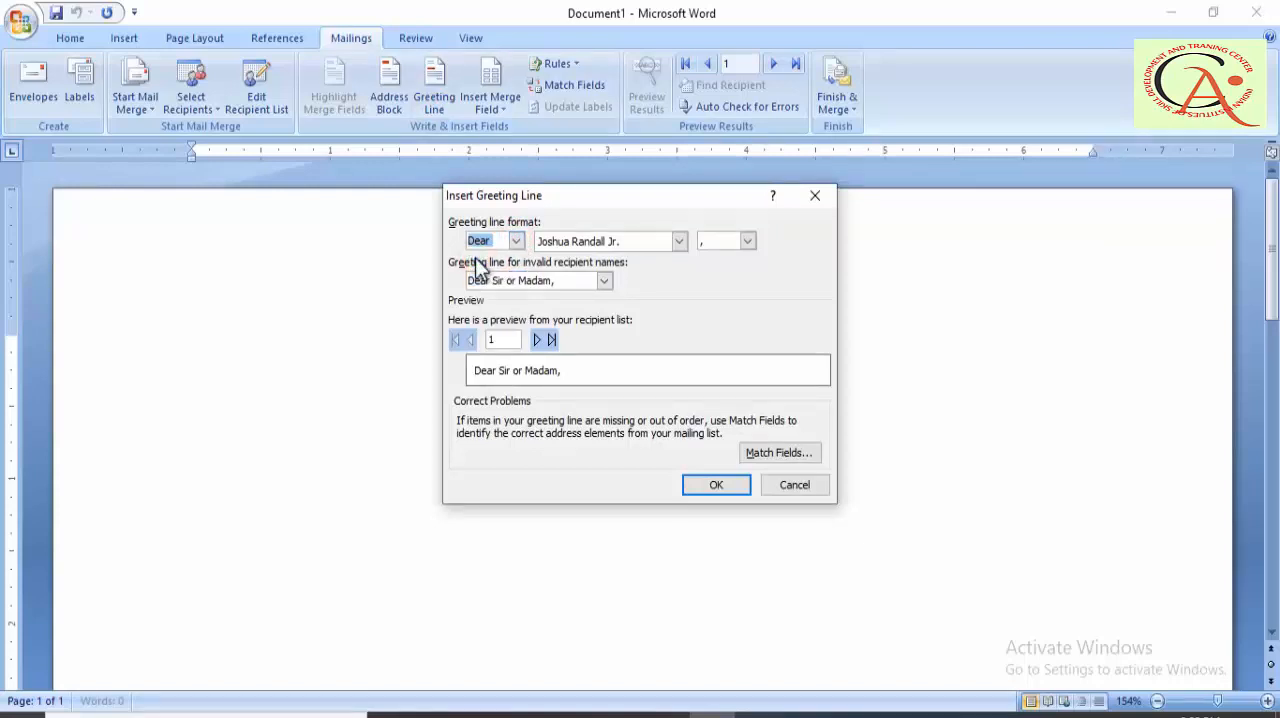
left_click(737, 489)
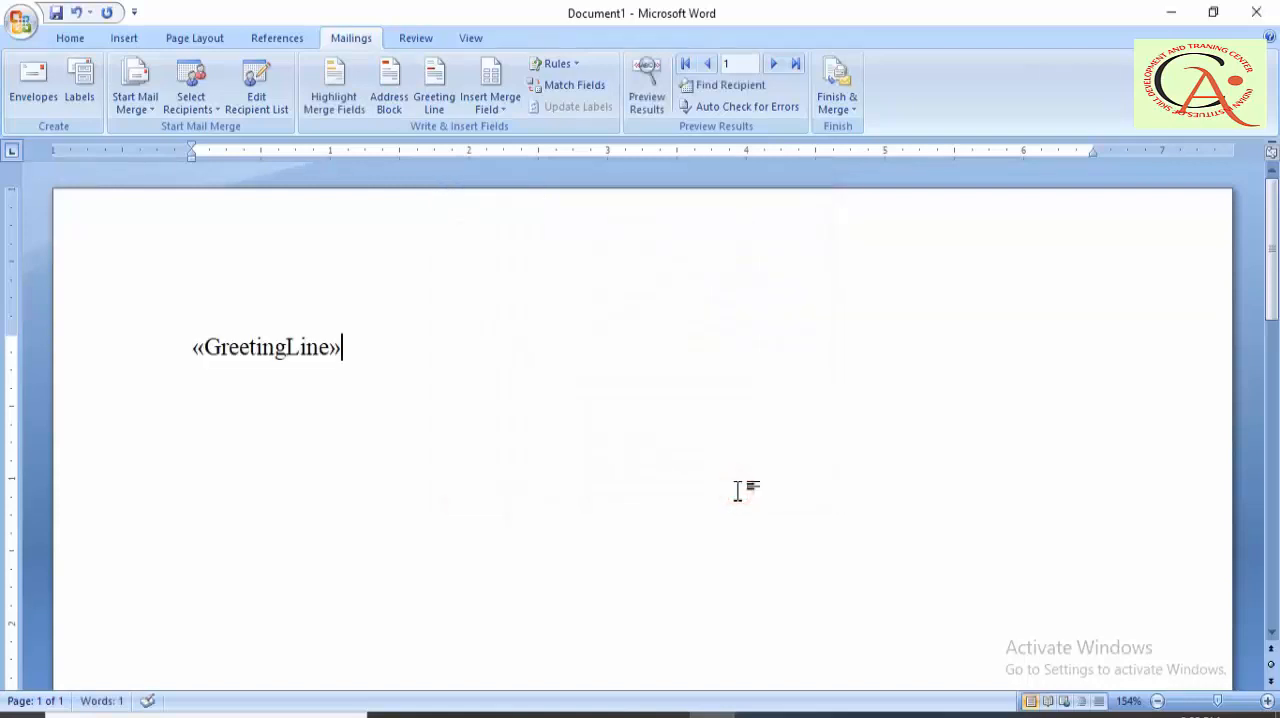
Insert the Name_Of_Student merge field after the greeting line, with Add_City and Salary fields on separate lines below.
left_click(503, 115)
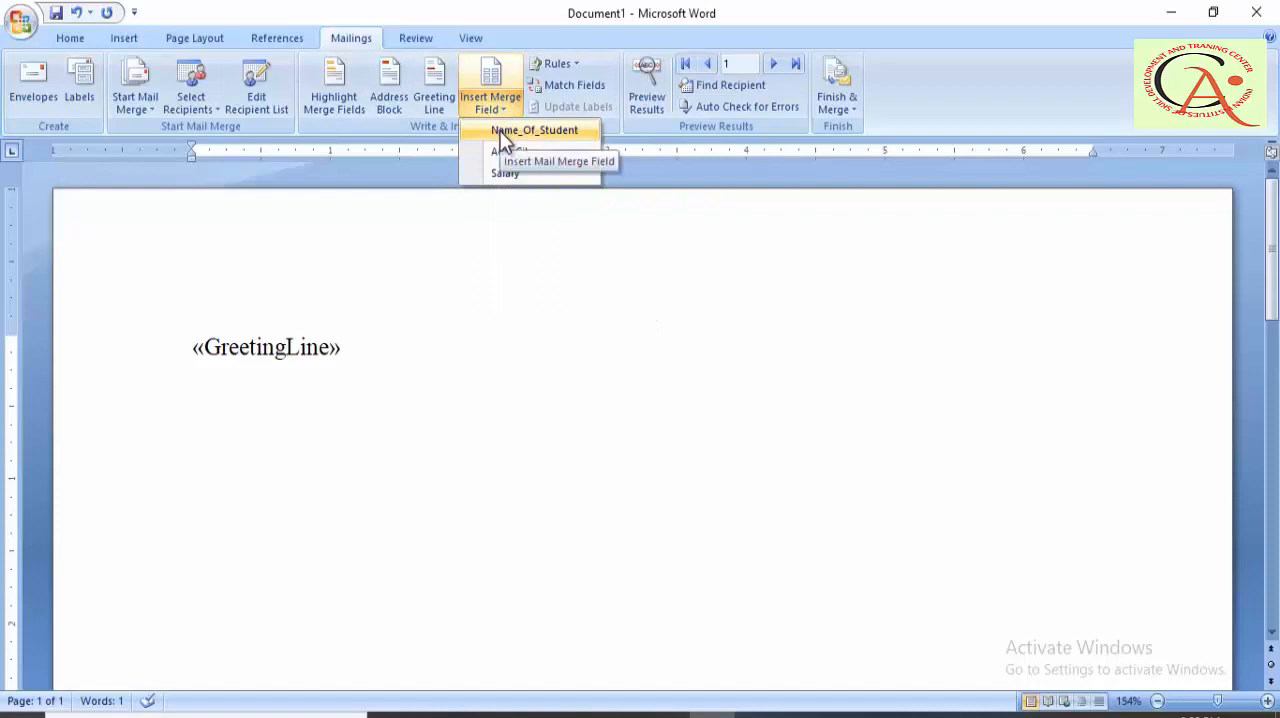
left_click(503, 131)
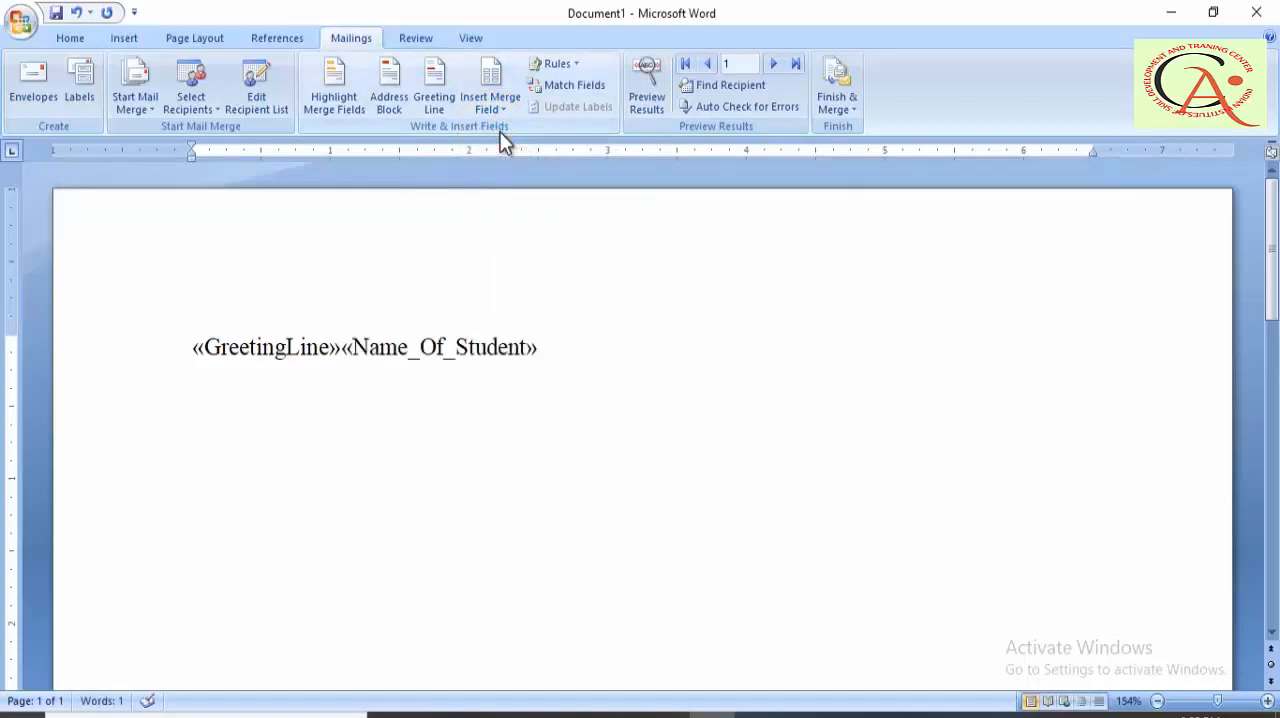
key("Return")
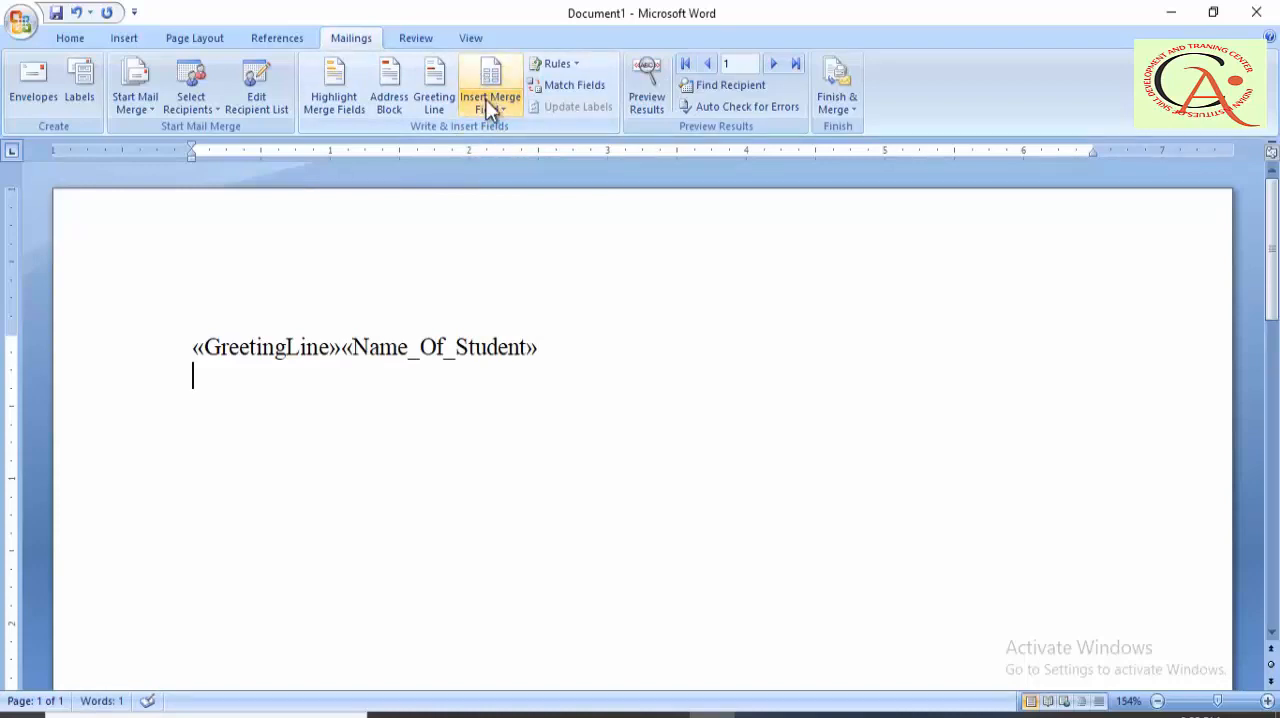
left_click(490, 108)
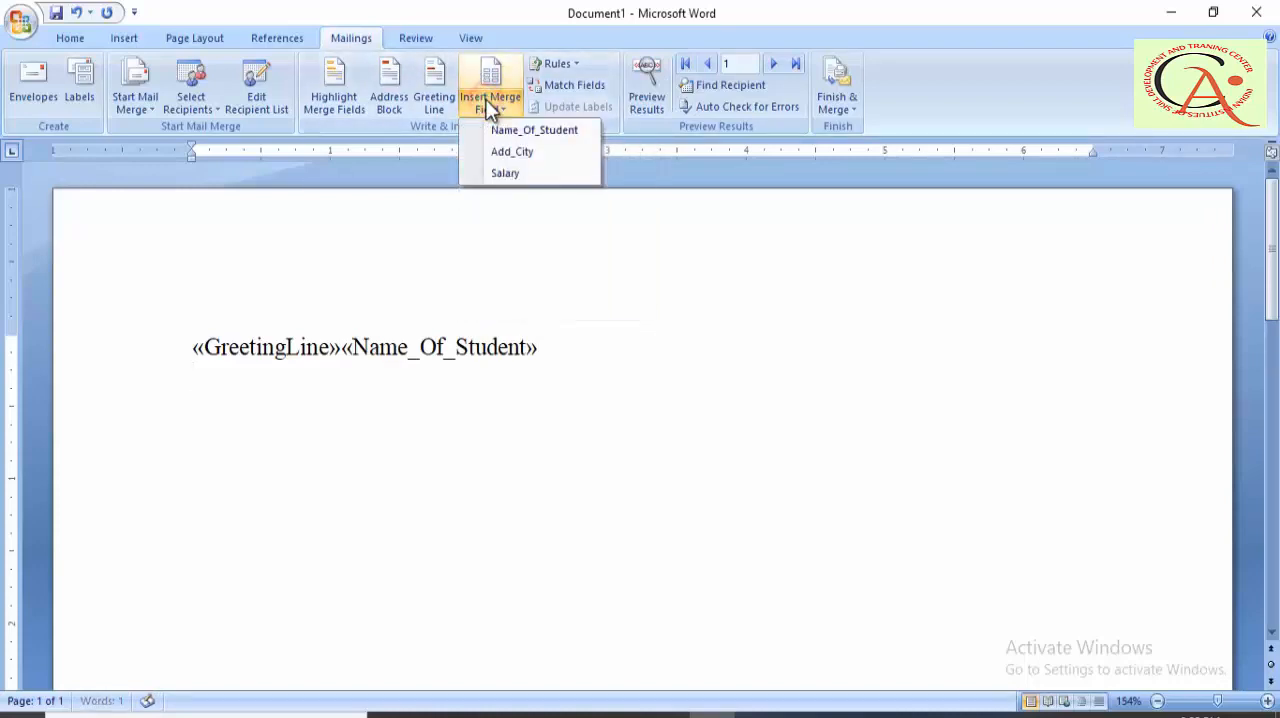
left_click(512, 152)
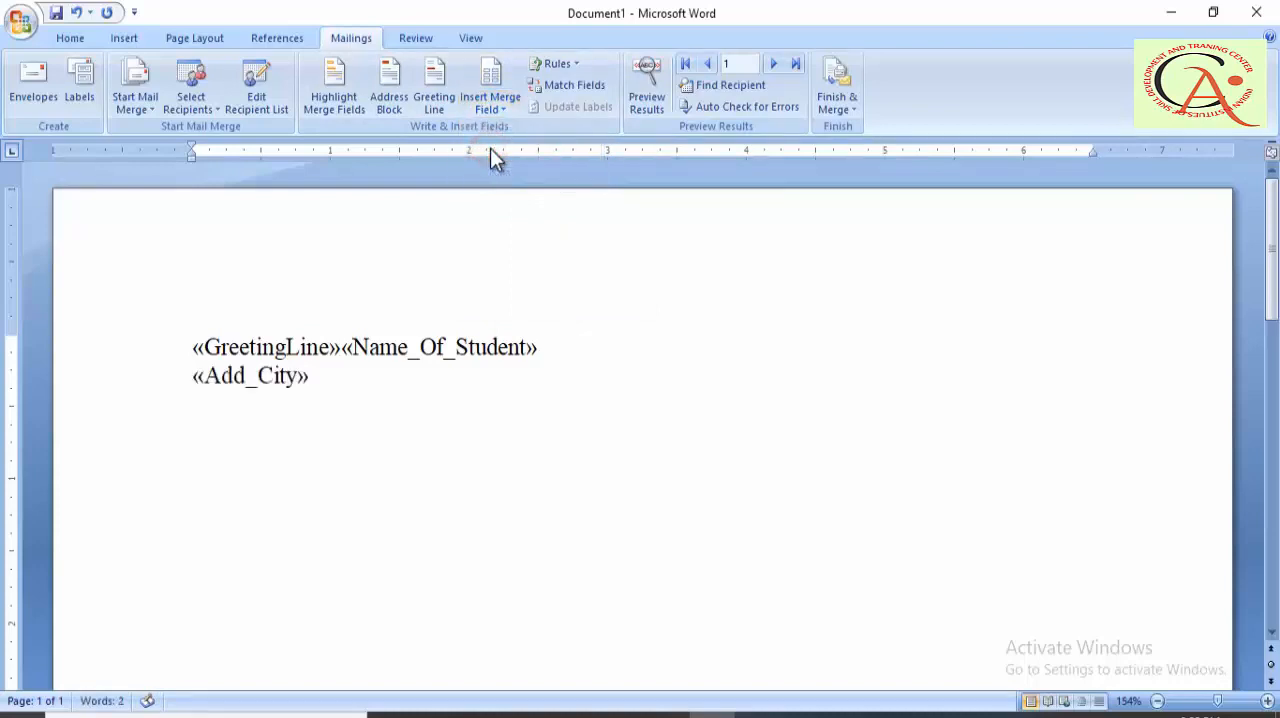
key("Return")
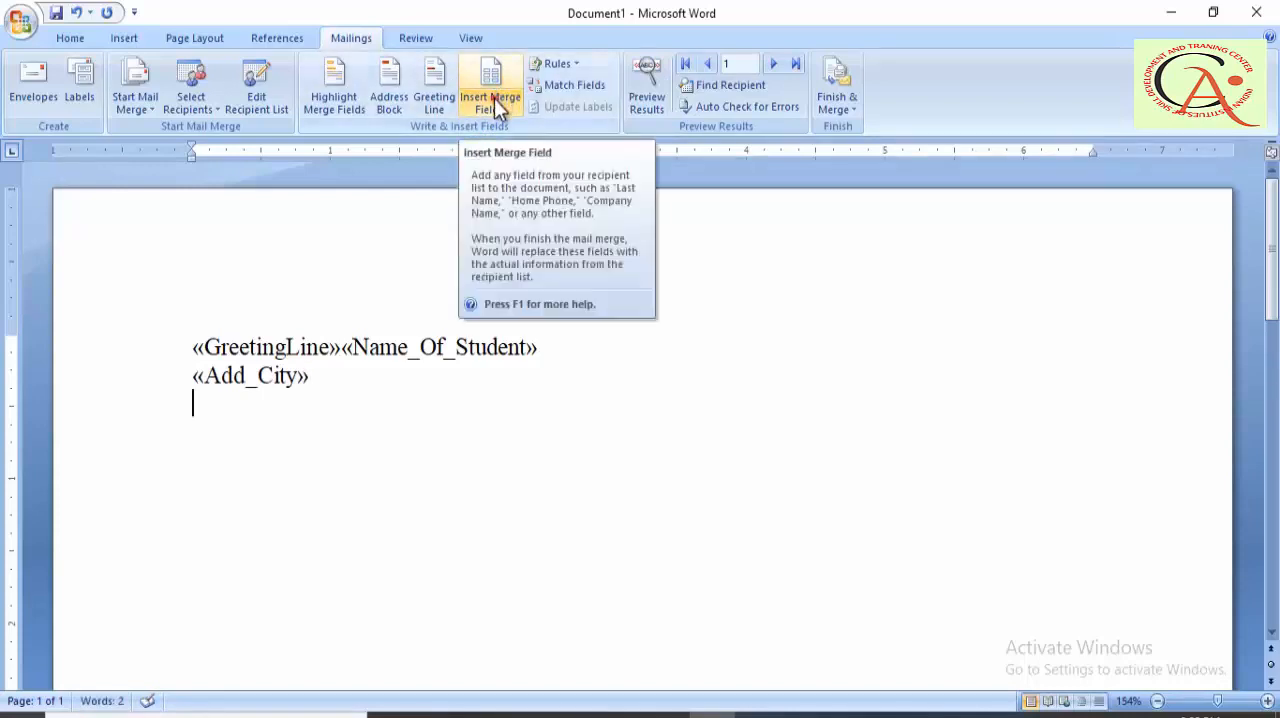
left_click(494, 97)
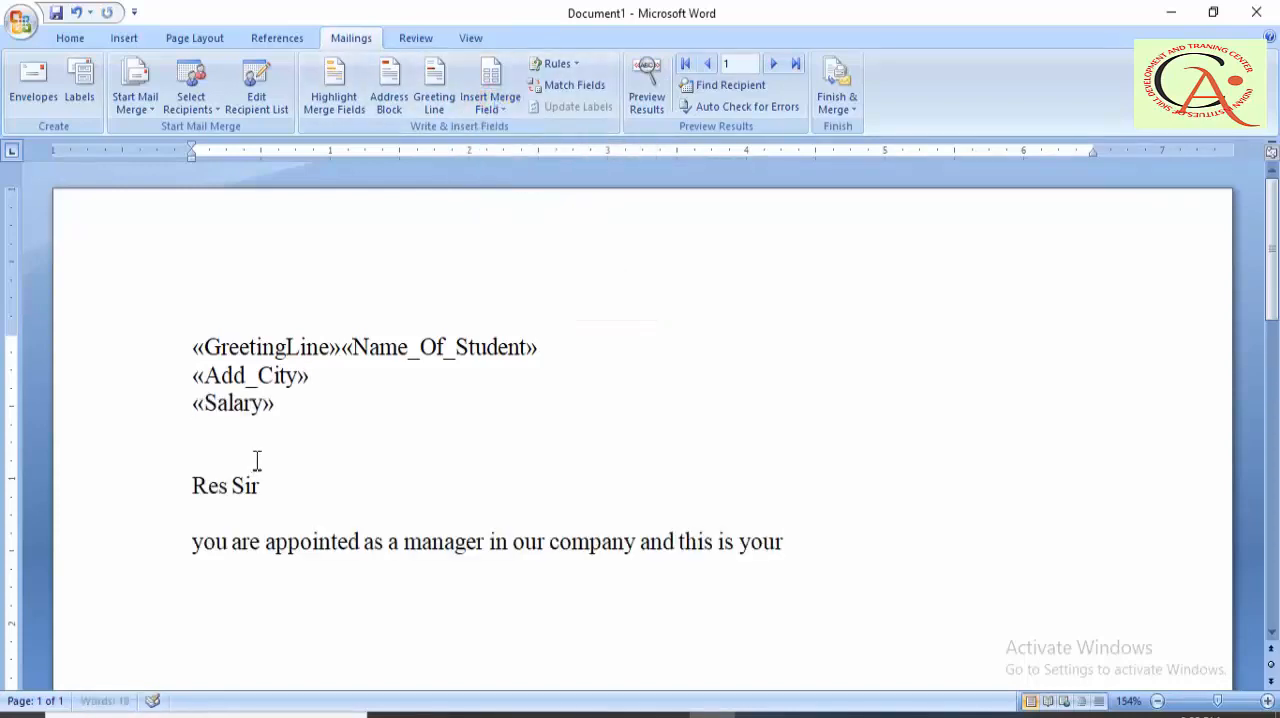
Write "Res Sir" and "you are appointed as a manager in our company and this is your salary", ending with the Salary merge field, sample text and sign-off.
type("salary")
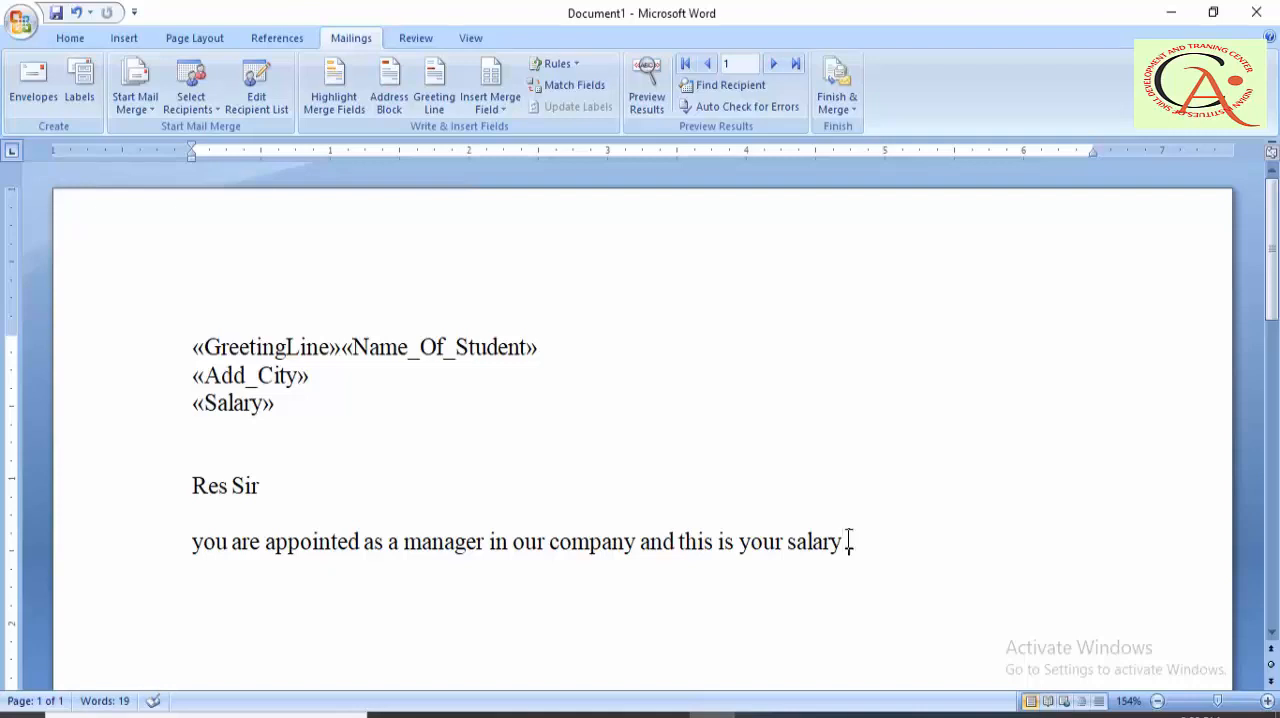
left_click(498, 109)
left_click(507, 174)
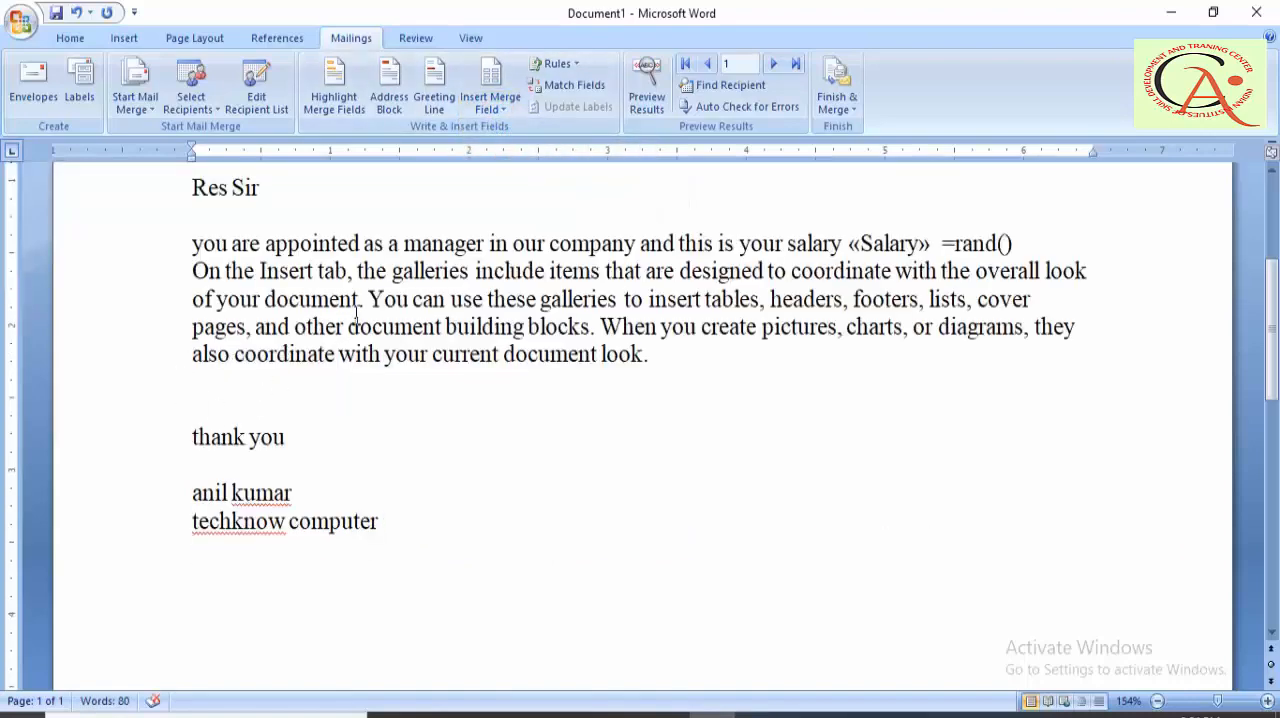
Preview the merge results in the letter and move the student name onto its own line below the greeting.
scroll(354, 318, "up", 2)
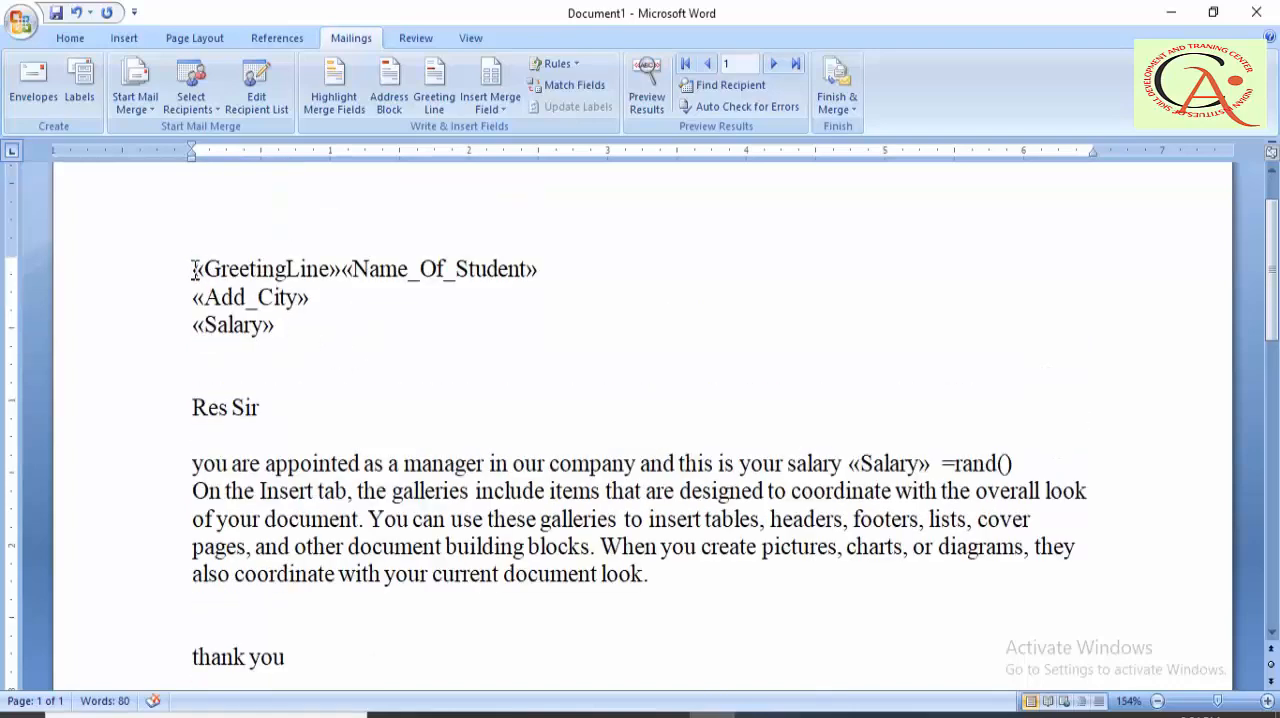
left_click_drag(193, 270, 246, 326)
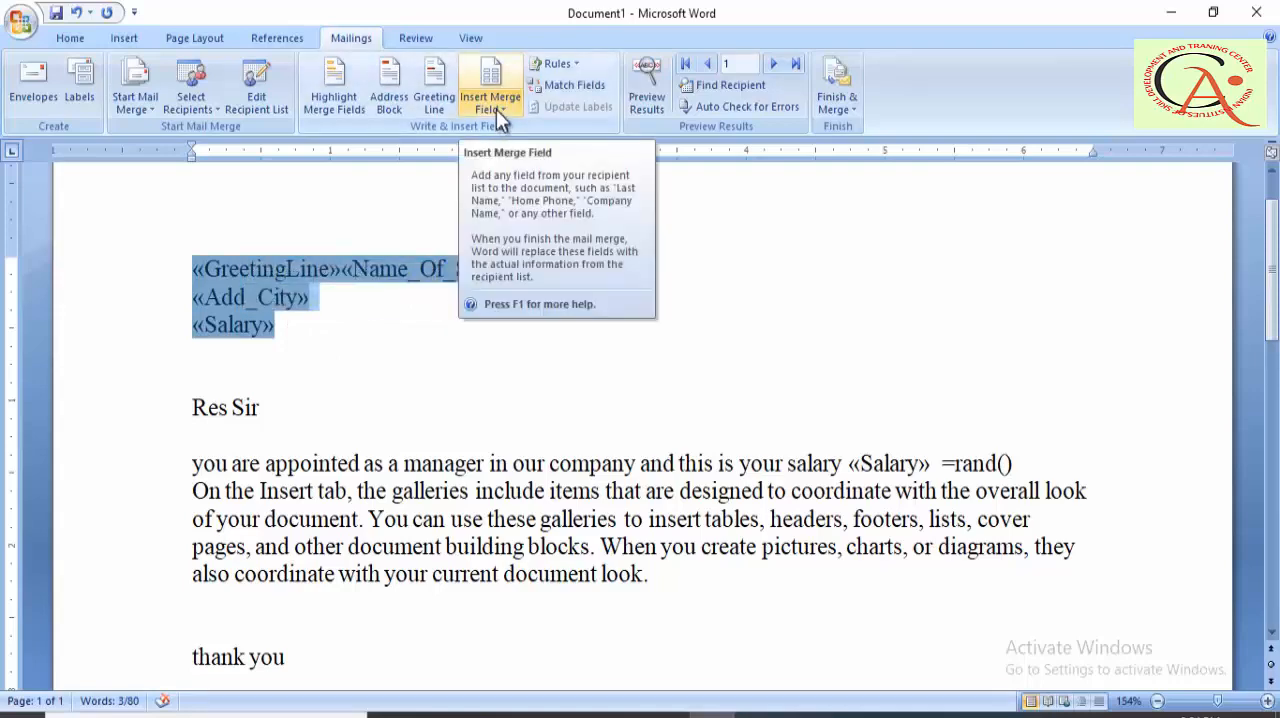
scroll(270, 420, "down", 3)
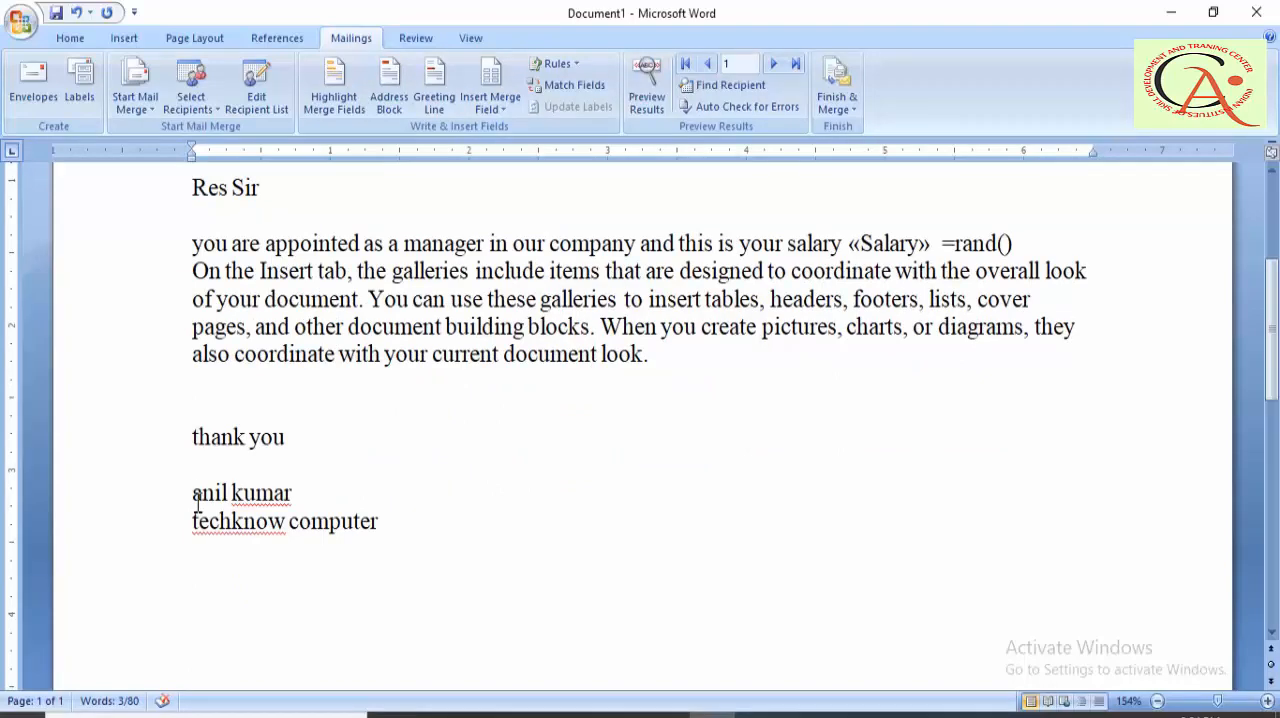
scroll(197, 503, "up", 2)
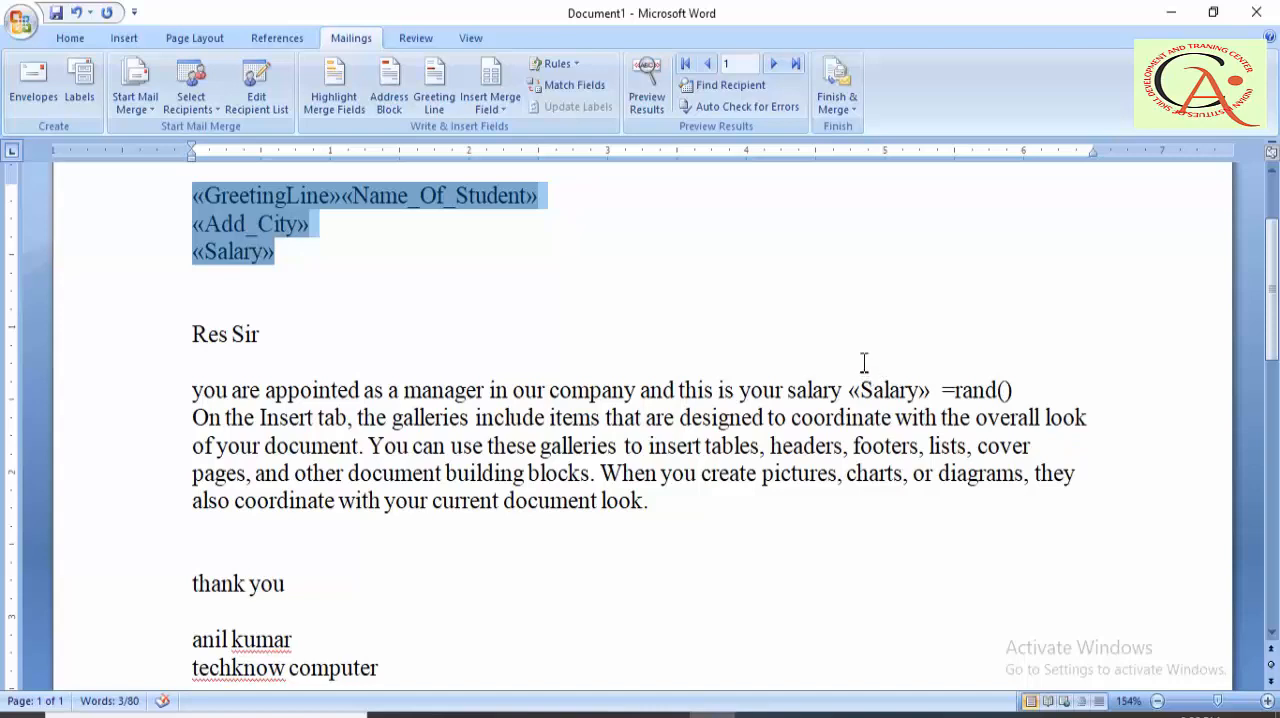
left_click(634, 112)
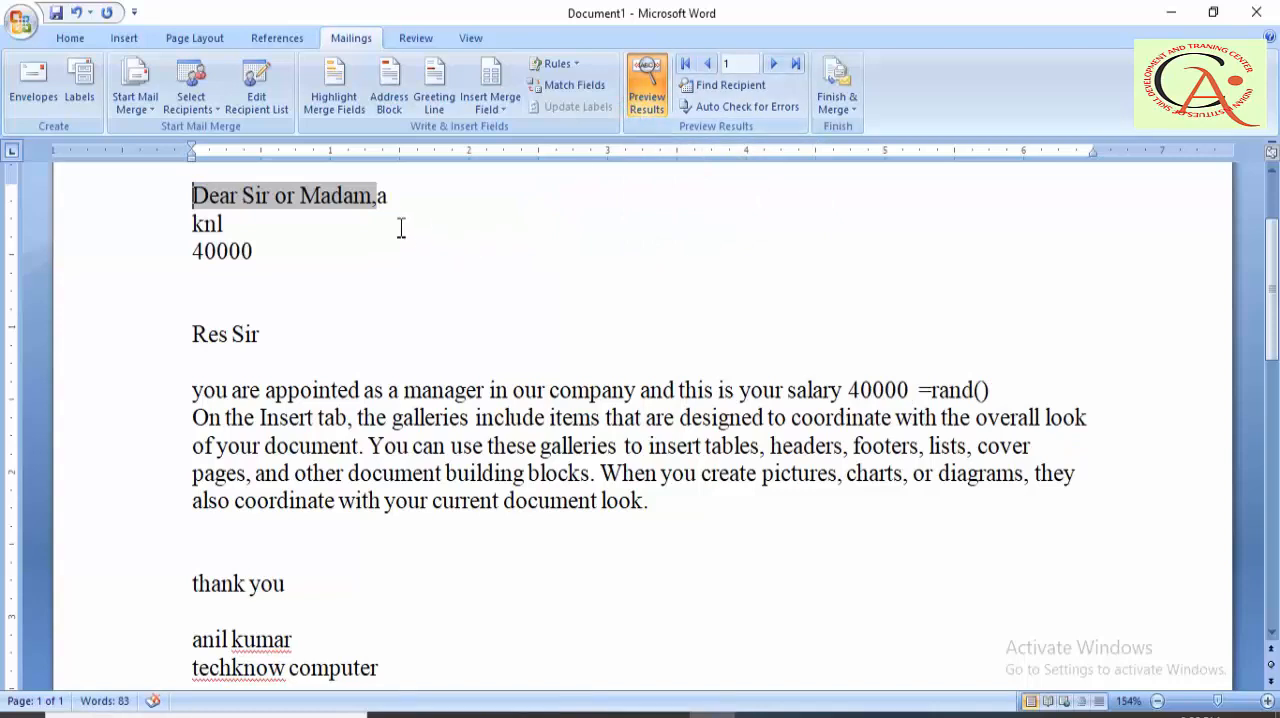
left_click(377, 196)
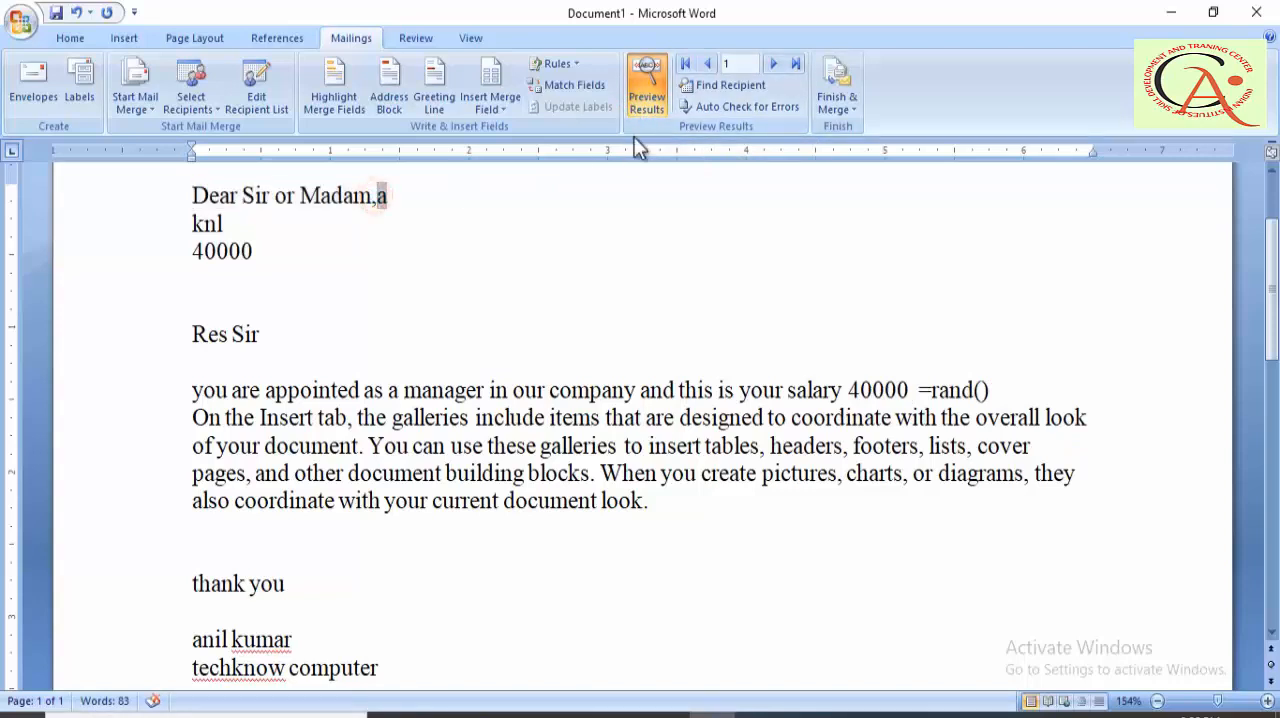
key("Return")
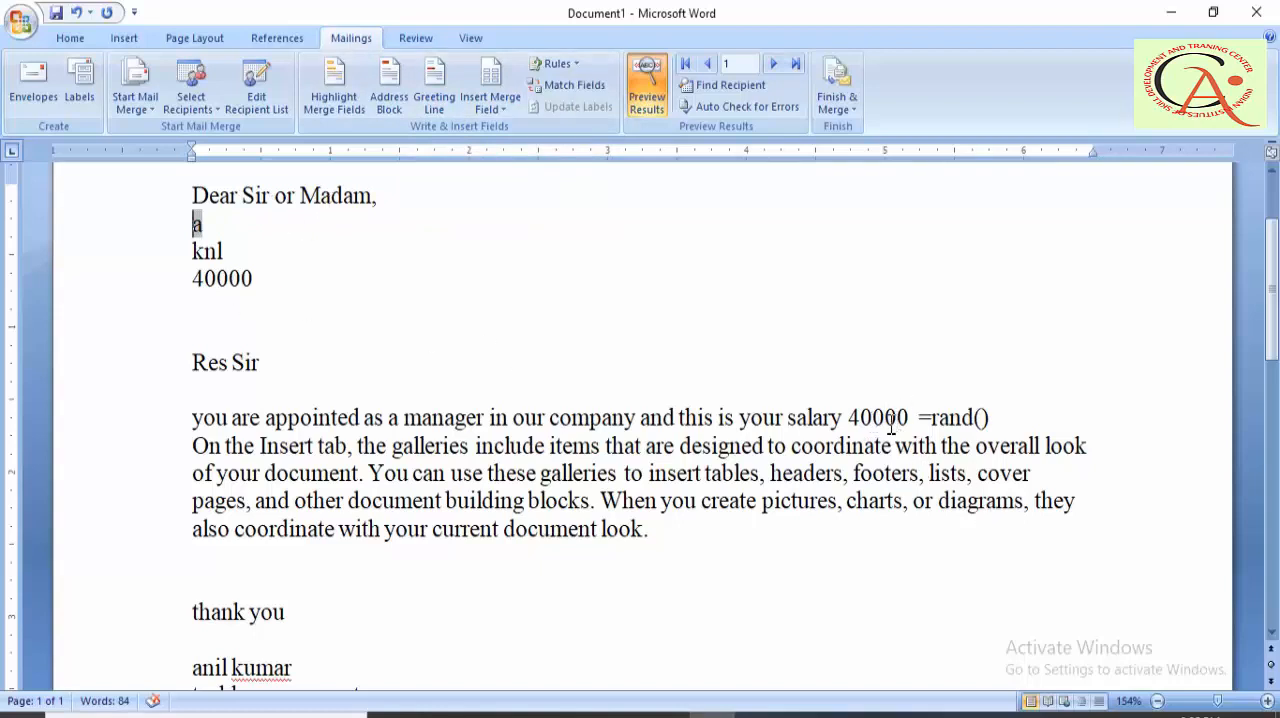
Check the salary in the letter, preview the next record, and find the recipient with "bom" in the Add (City) field.
left_click(855, 415)
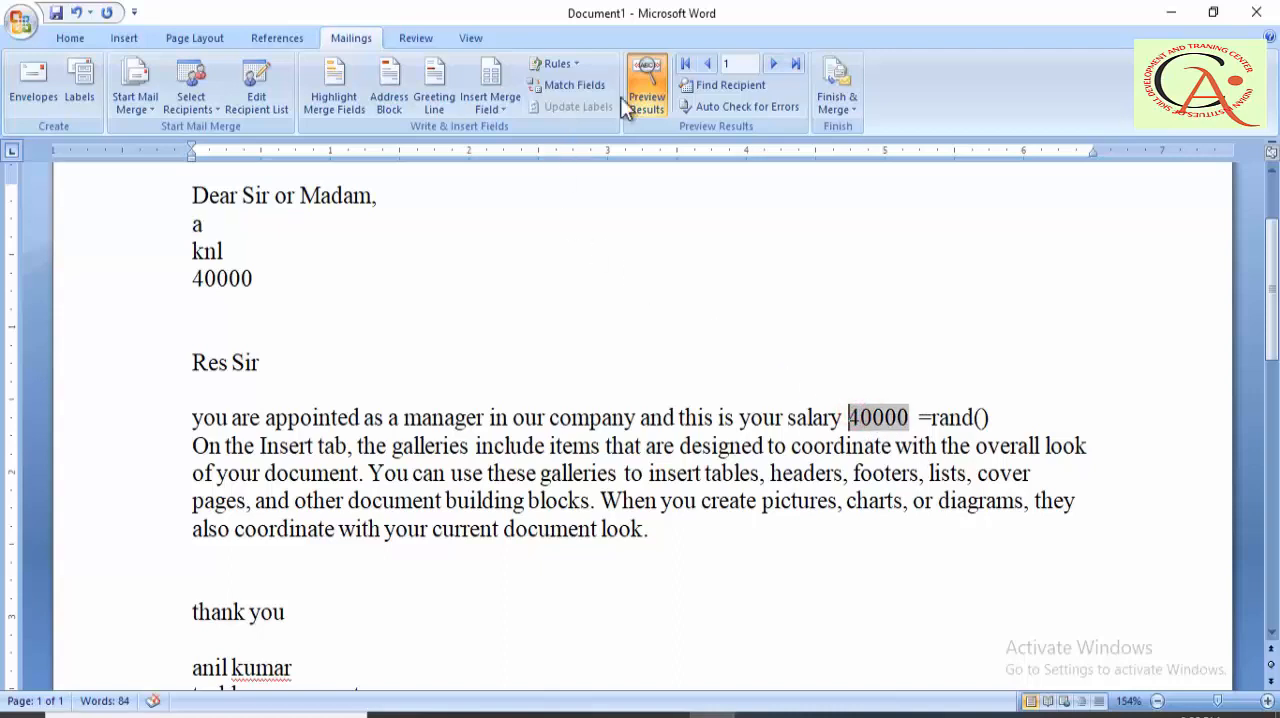
left_click(764, 67)
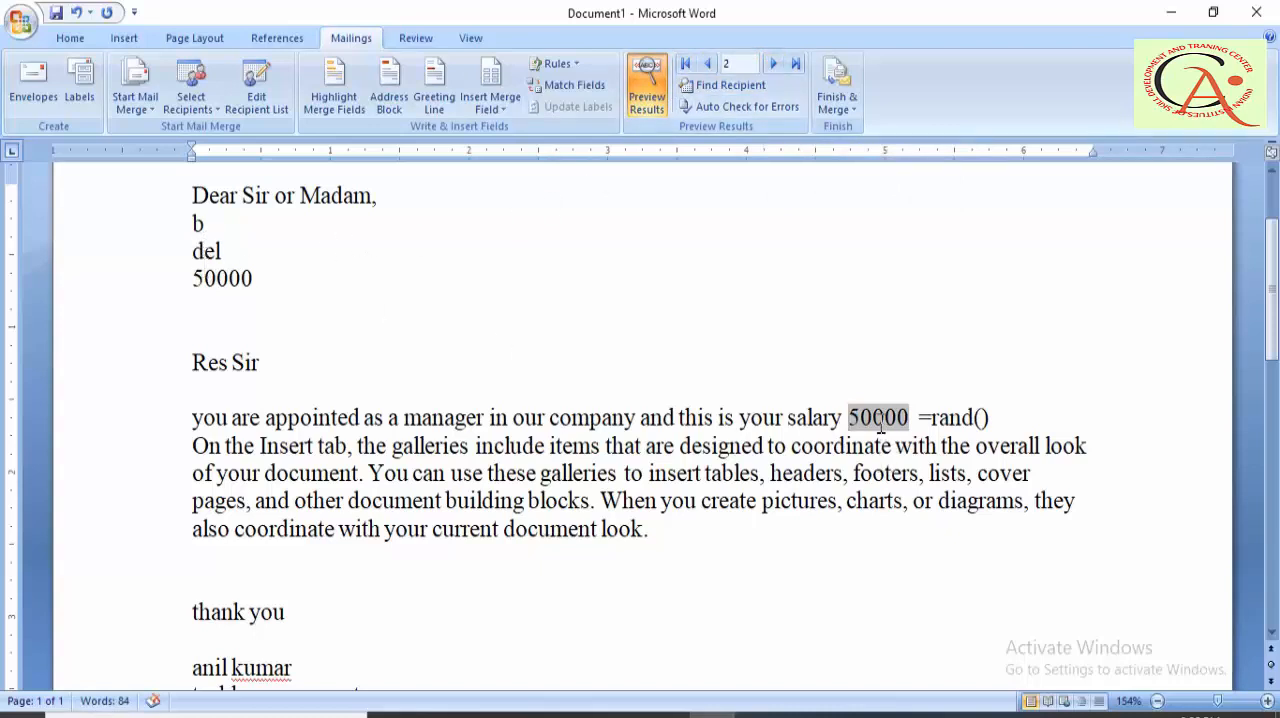
left_click(710, 90)
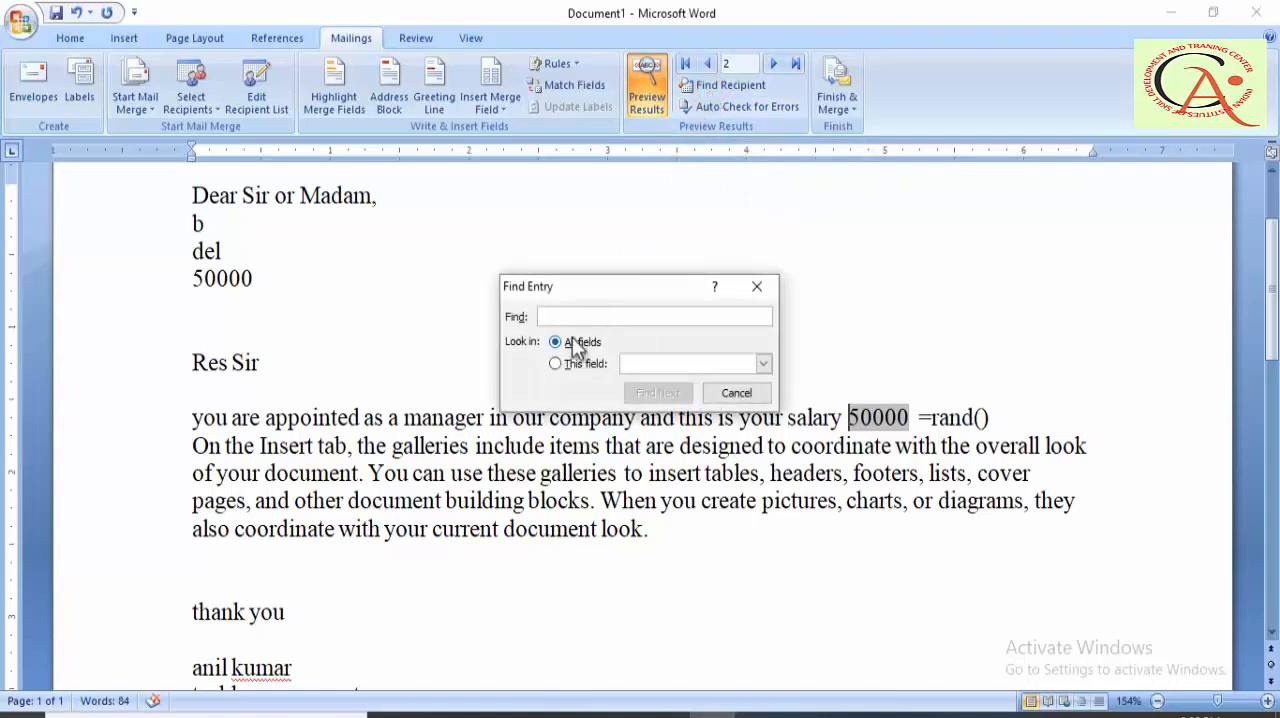
left_click(580, 362)
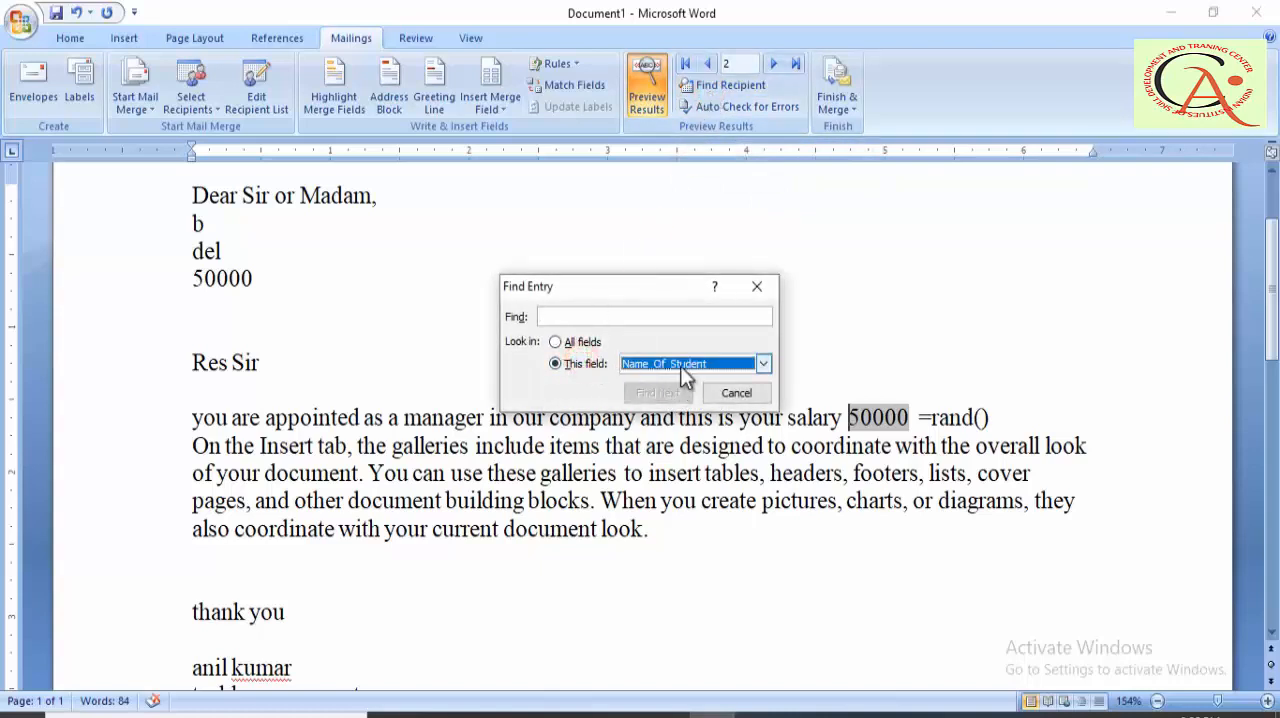
left_click(680, 365)
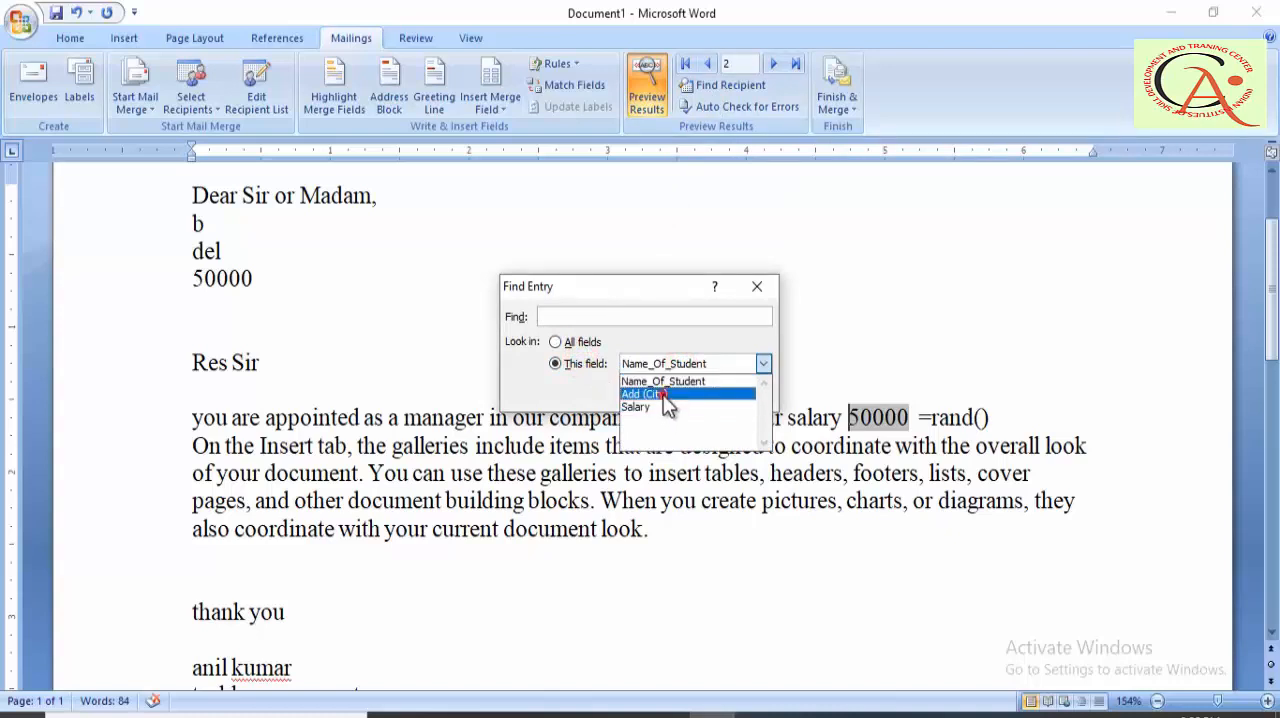
left_click(664, 395)
type("bom")
key("Return")
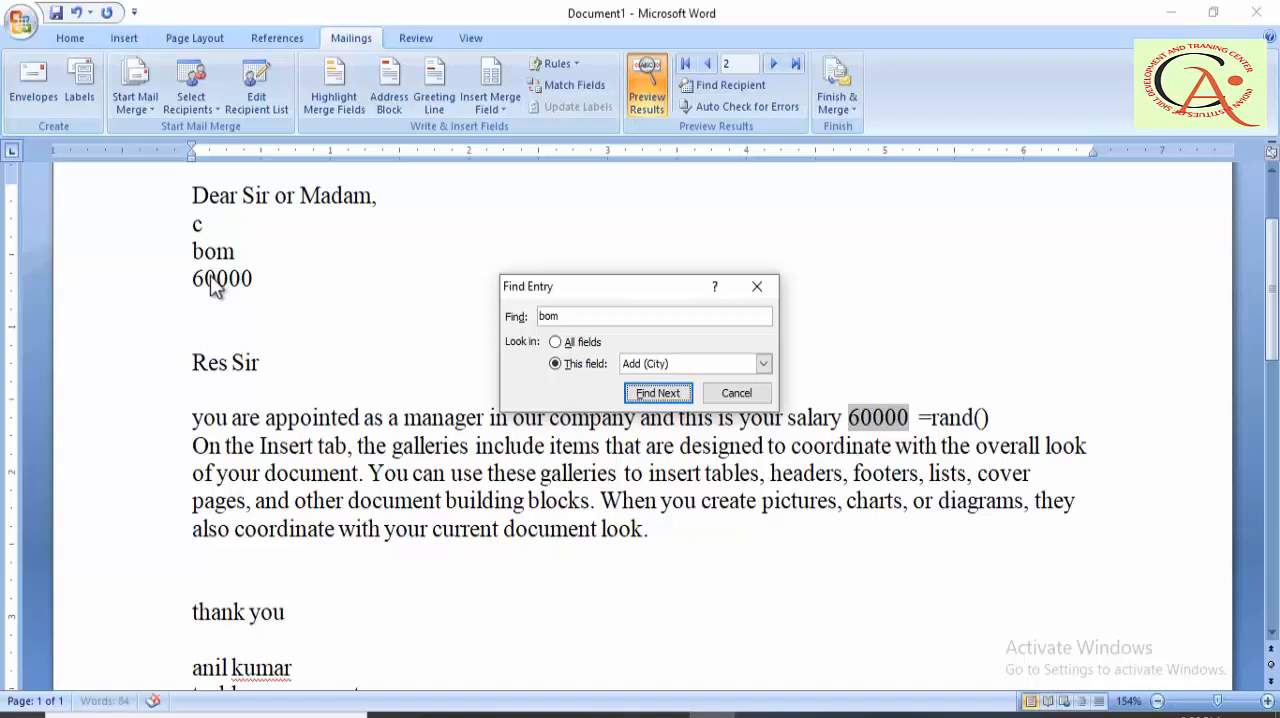
left_click(736, 393)
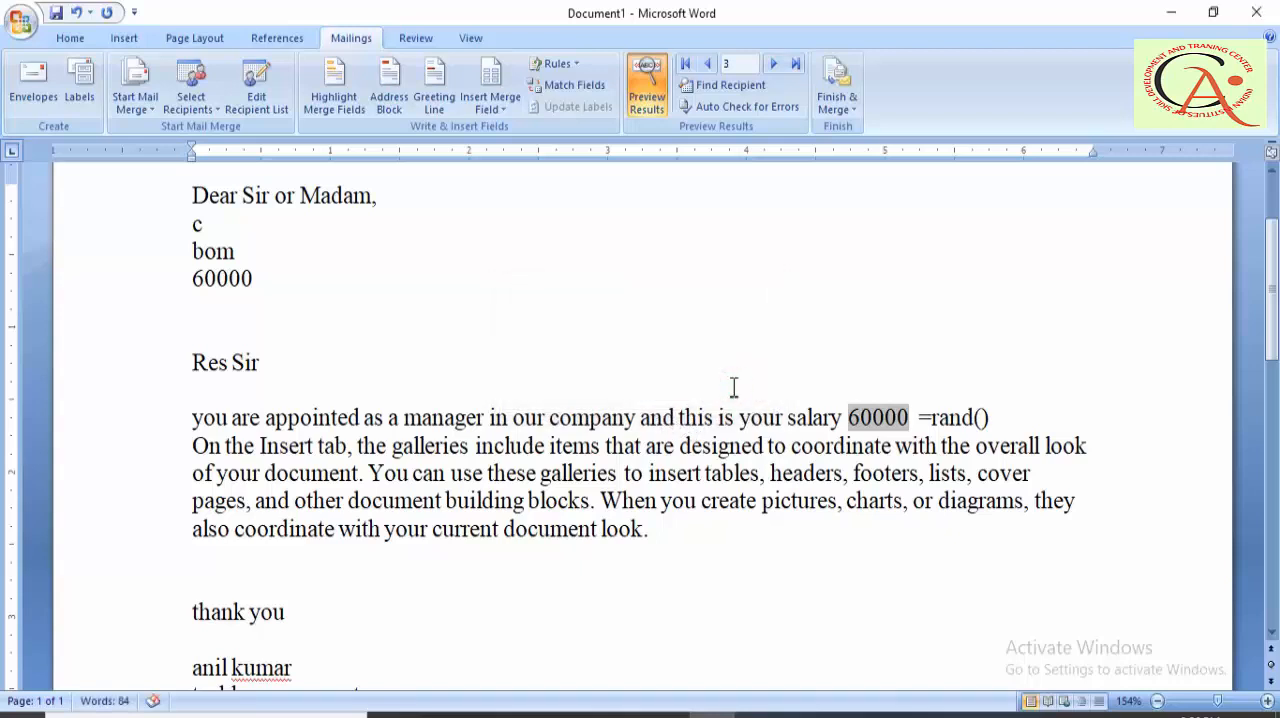
Finish the merge as individual editable letters in a new document, covering all records.
left_click(842, 110)
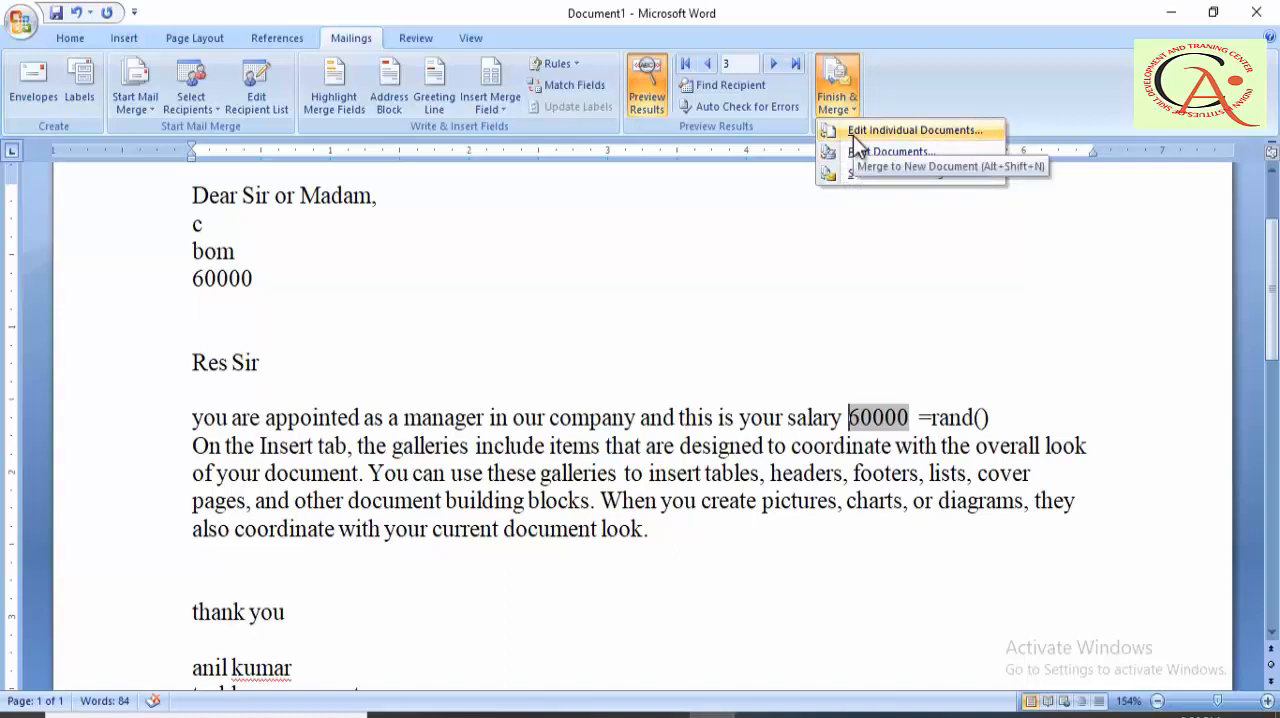
left_click(853, 132)
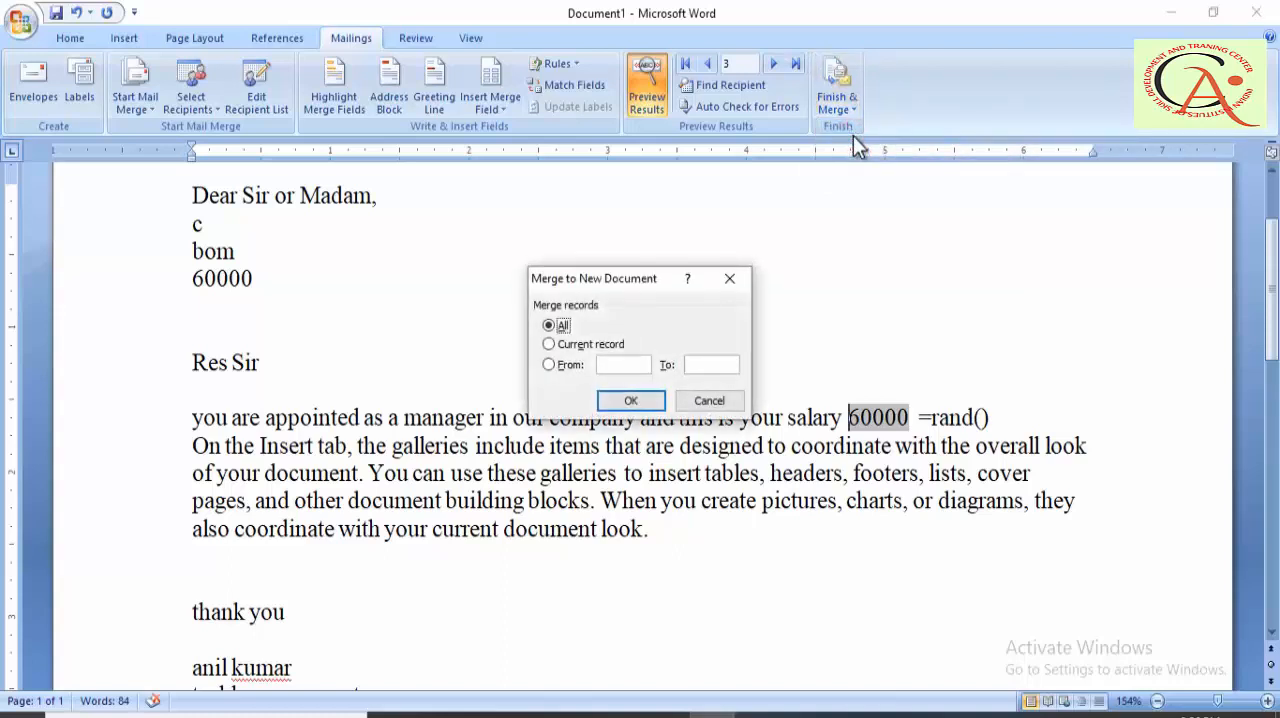
left_click(549, 366)
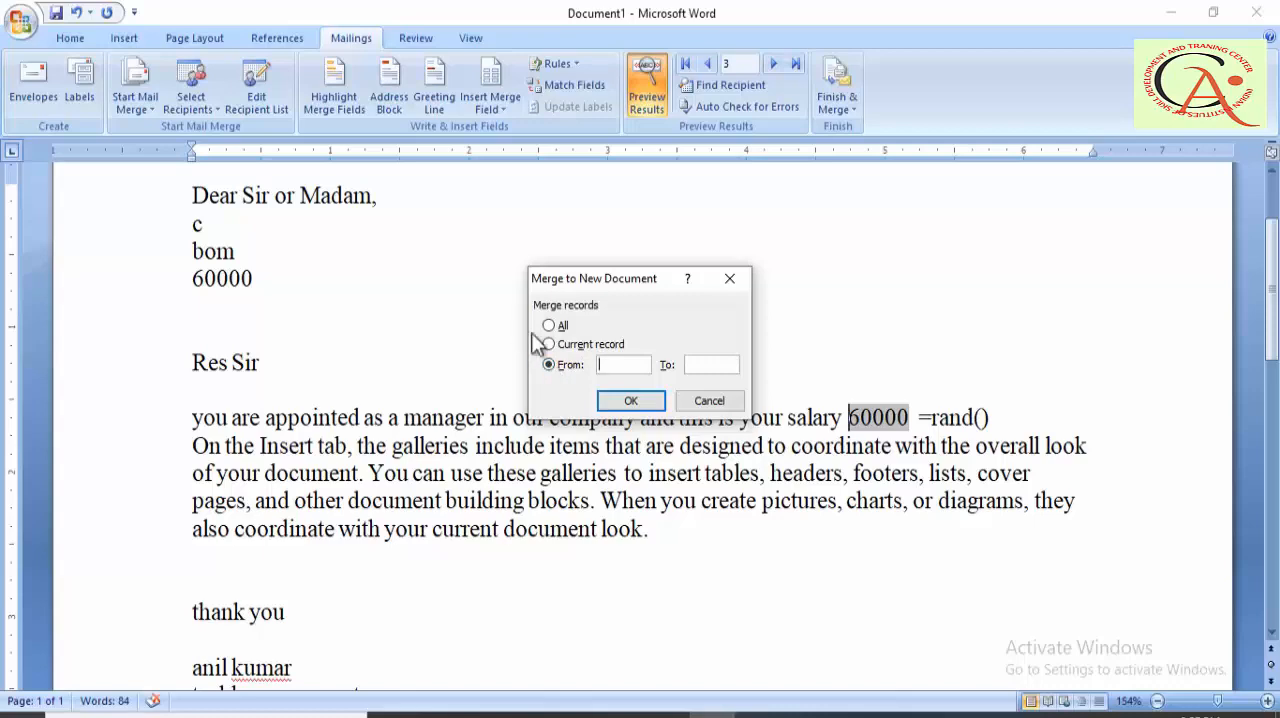
left_click(550, 326)
left_click(614, 395)
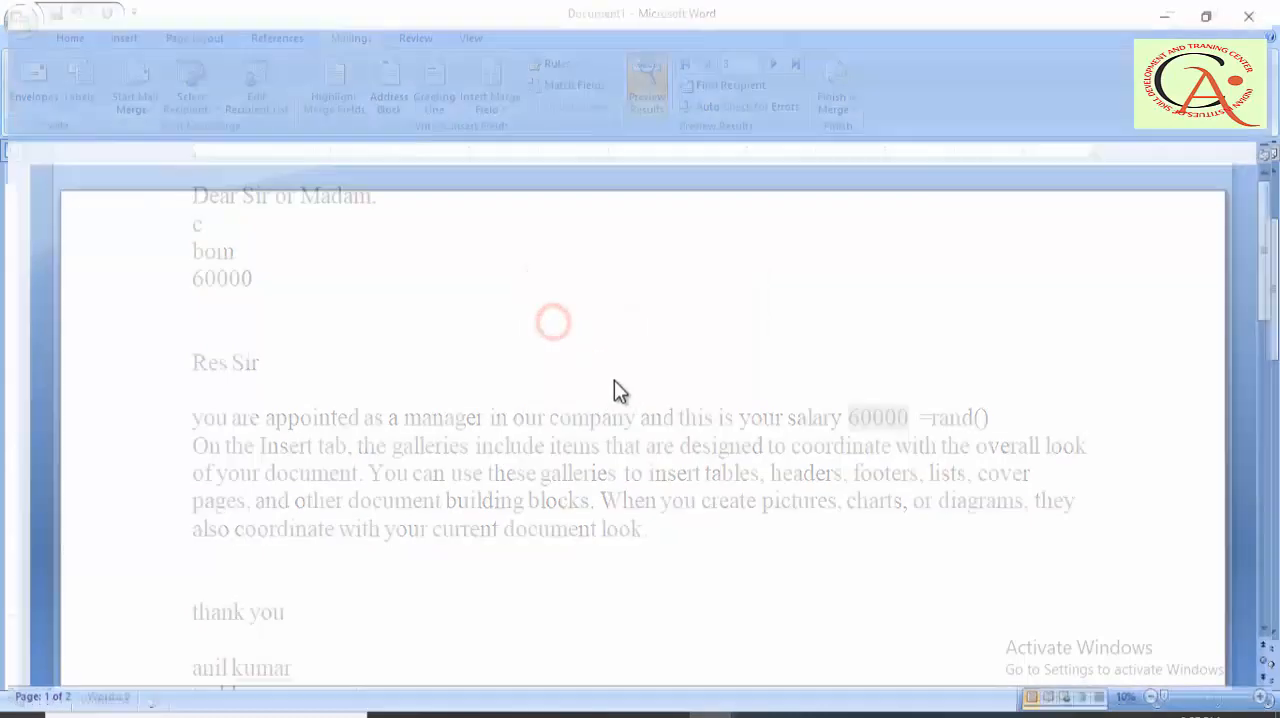
Look through the merged letters to check each recipient's name, city and salary.
scroll(634, 391, "down", 10)
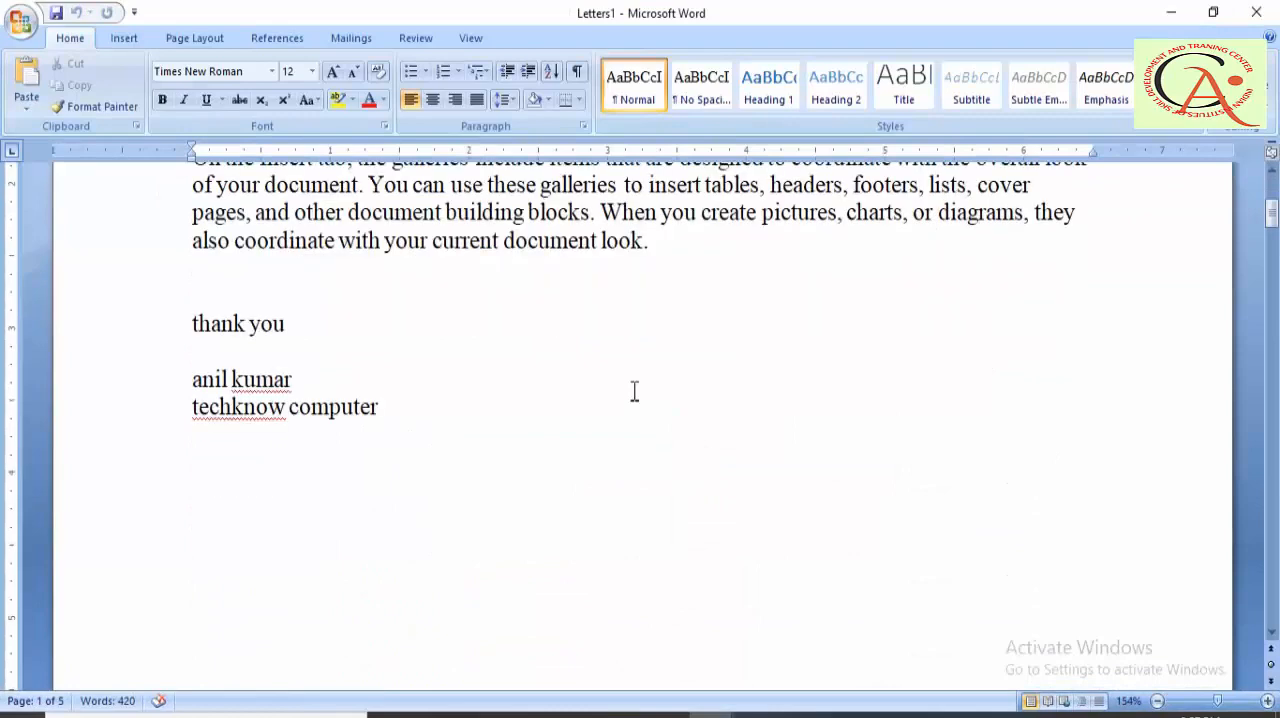
scroll(634, 391, "down", 10)
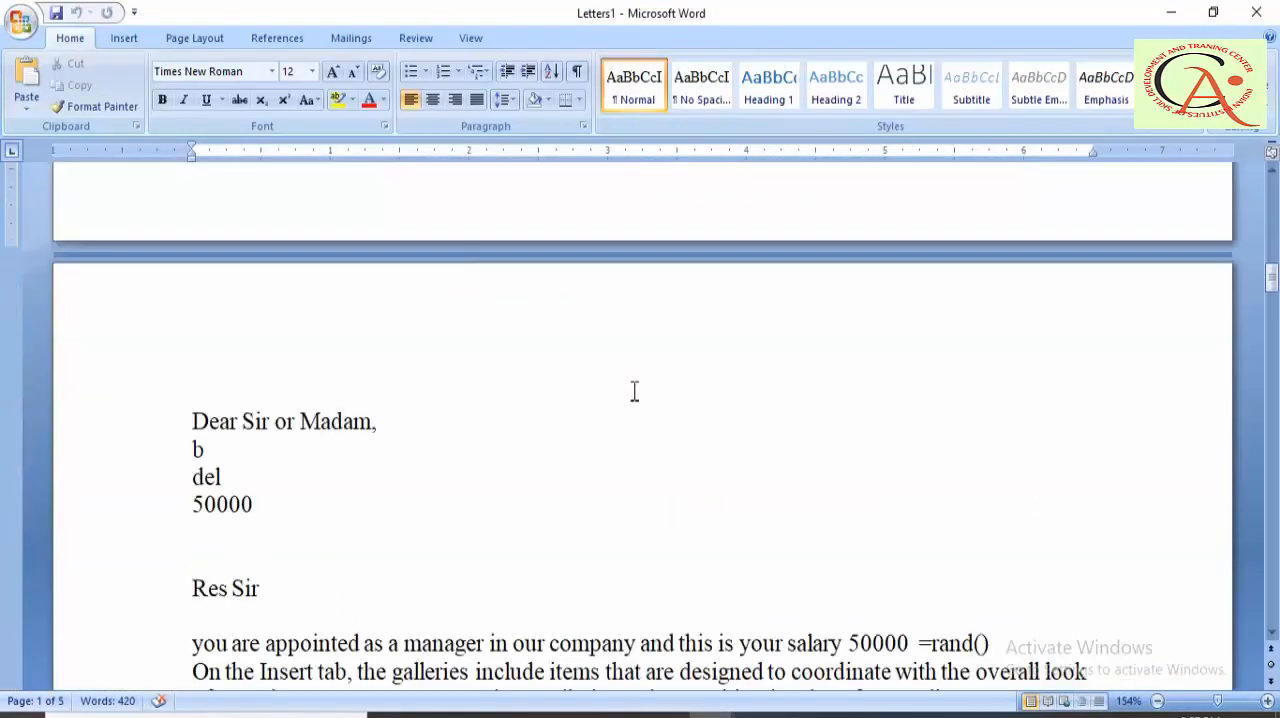
scroll(634, 391, "down", 10)
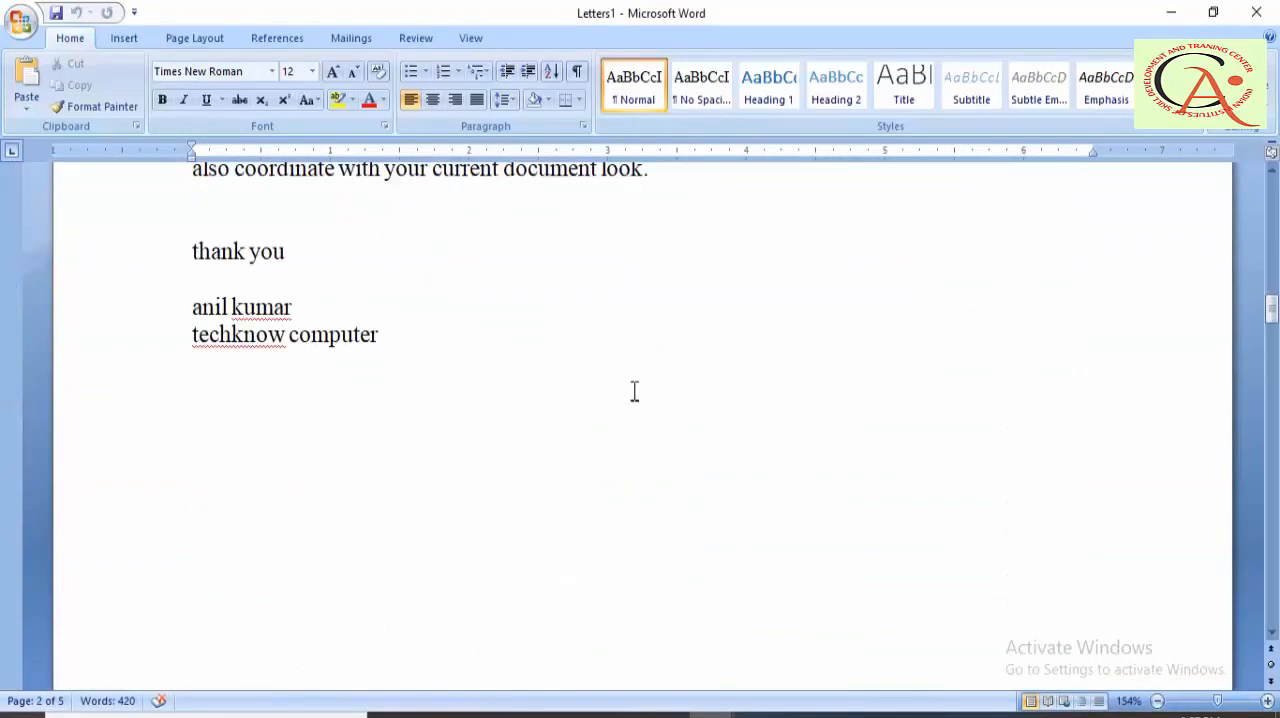
scroll(636, 392, "down", 10)
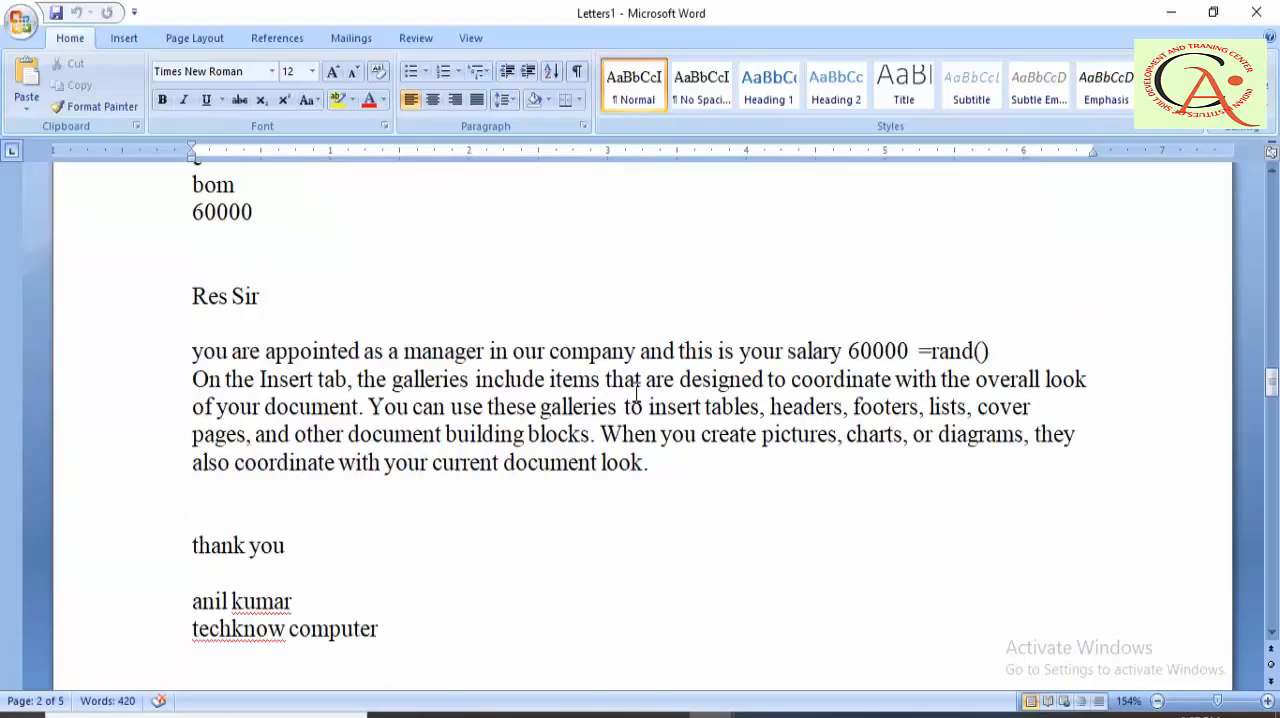
scroll(636, 392, "down", 10)
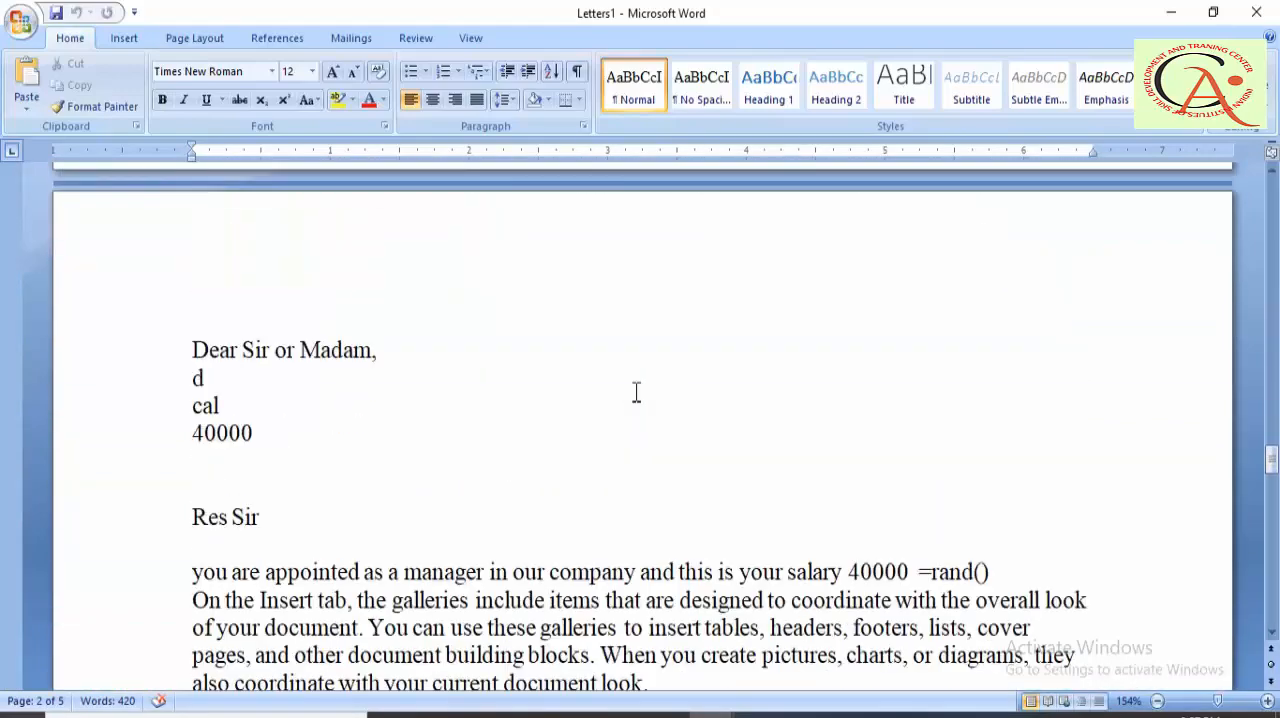
scroll(636, 392, "down", 5)
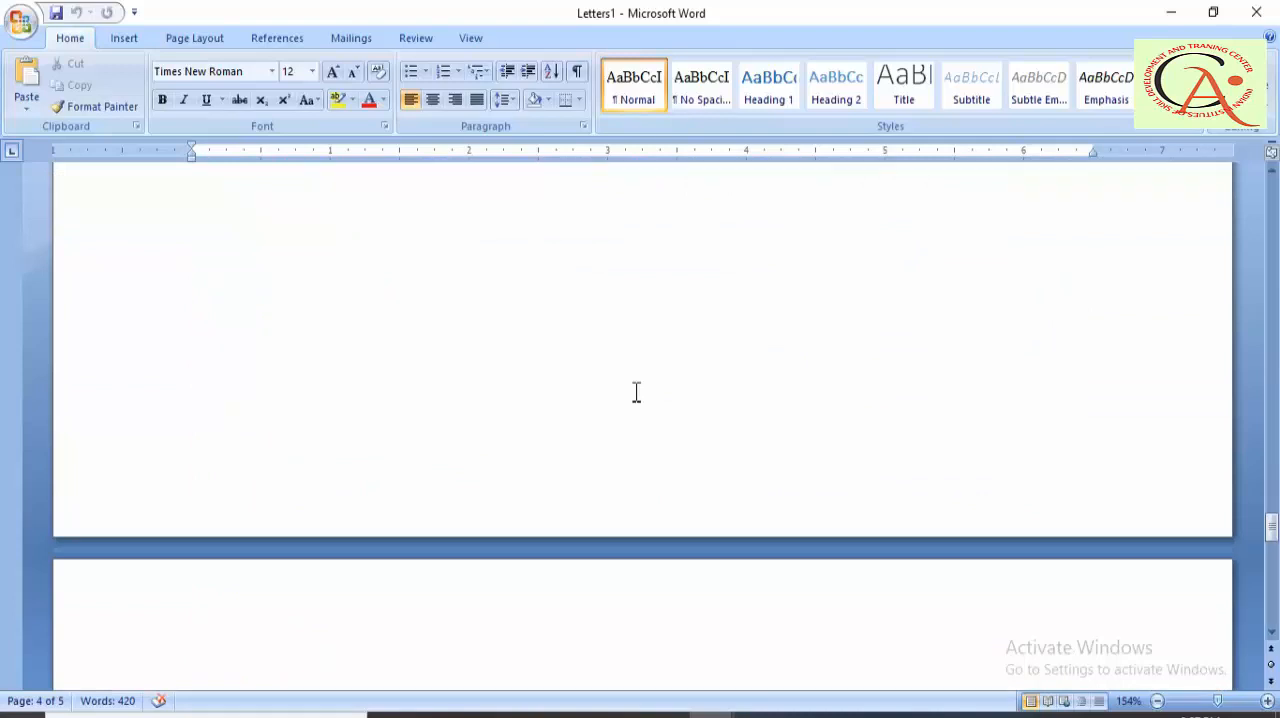
Show the merged letters in print preview and enlarge individual pages to examine their recipient details.
key("ctrl+F2")
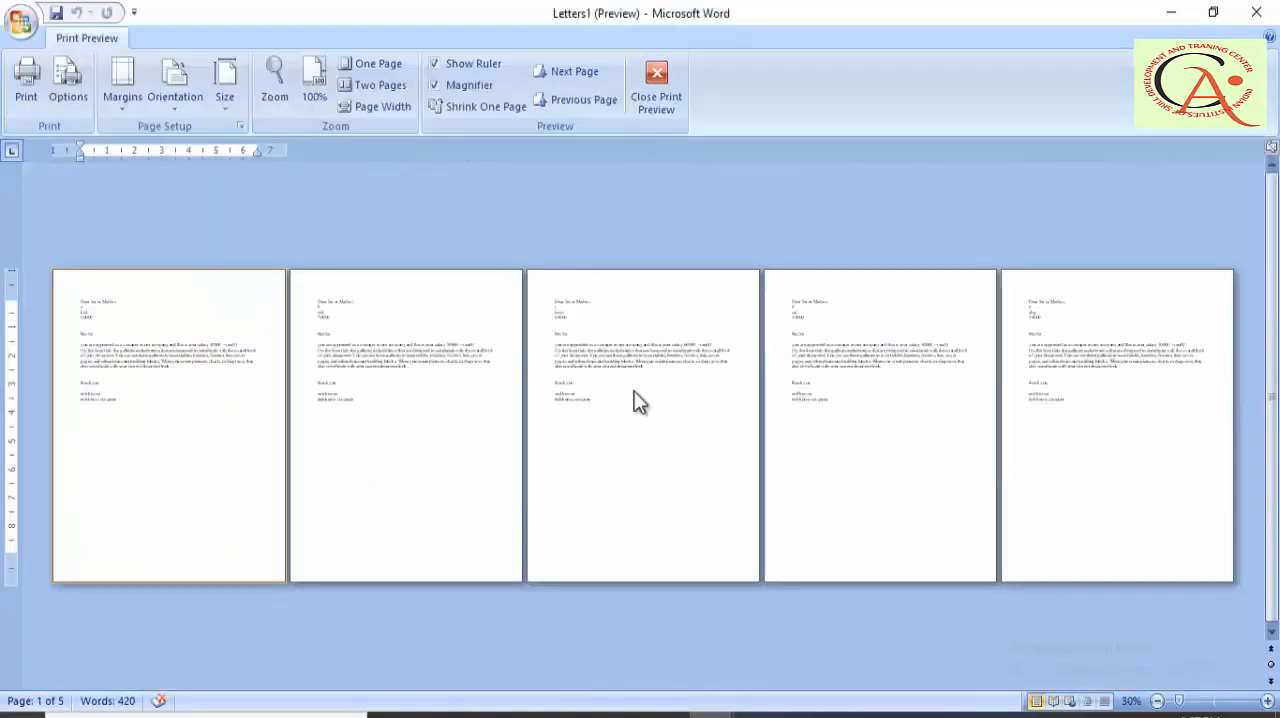
left_click(104, 306)
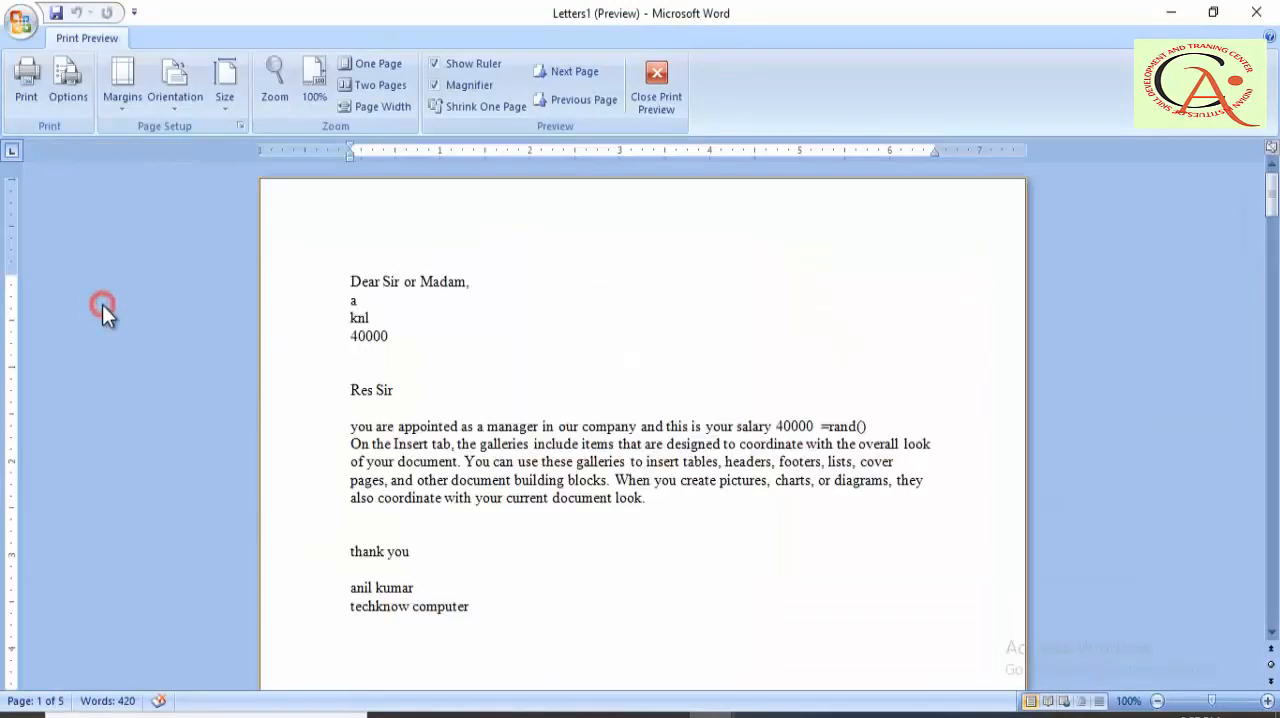
left_click(256, 280)
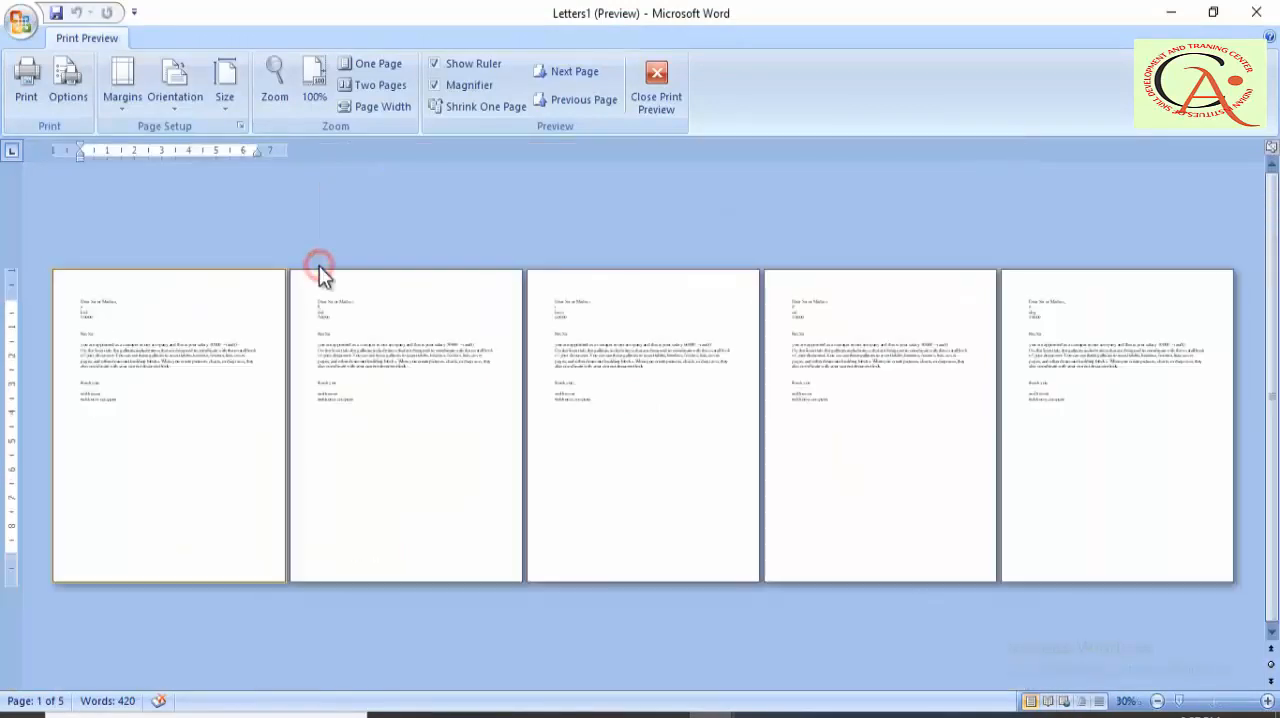
left_click(332, 309)
left_click(332, 309)
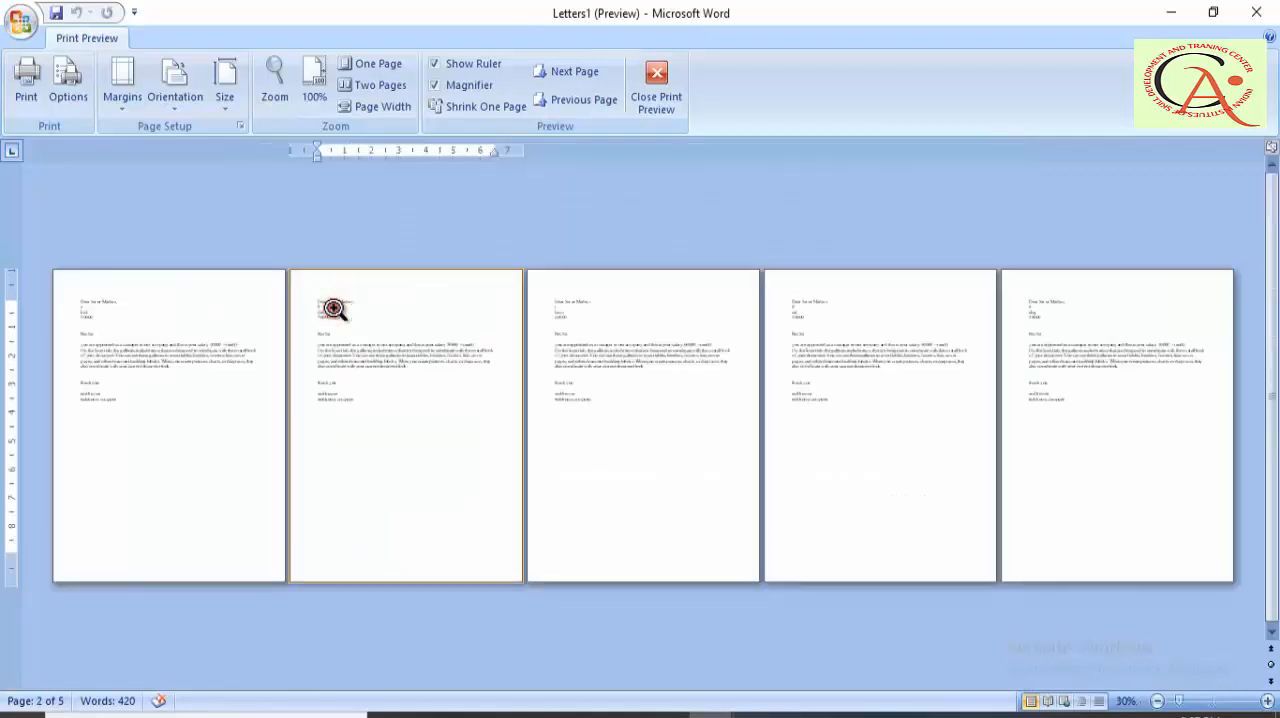
left_click(570, 313)
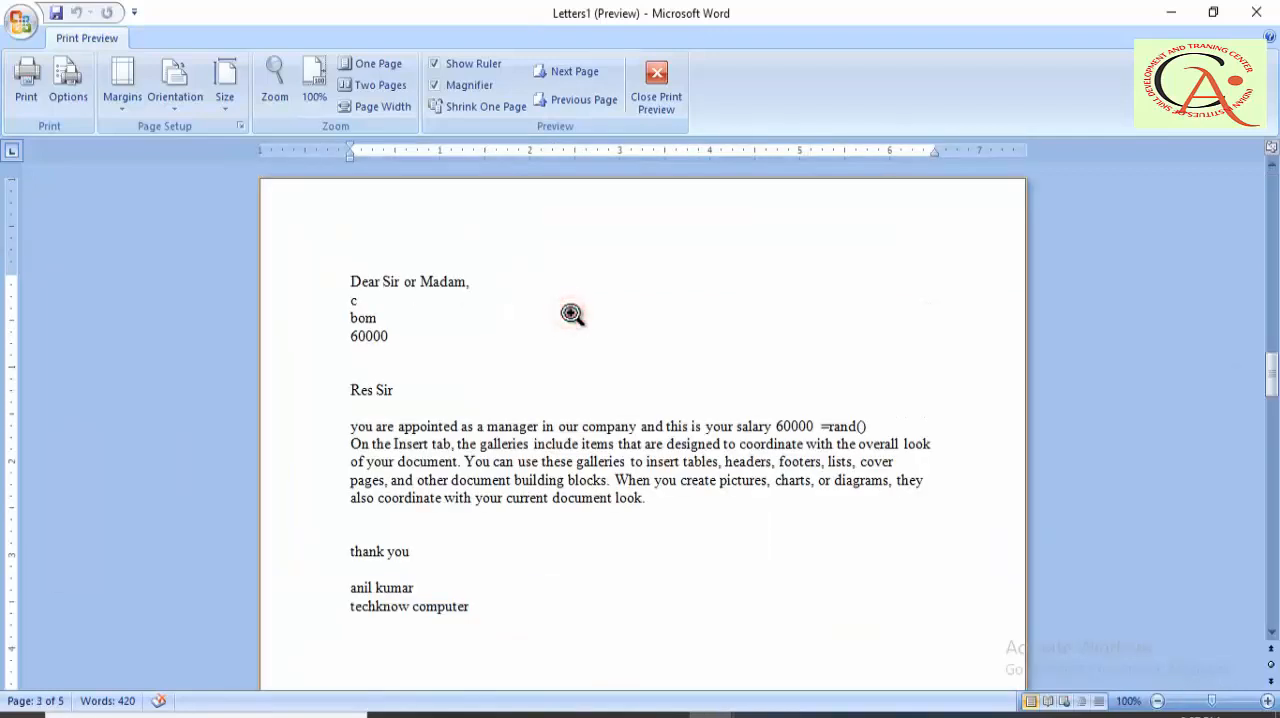
left_click(575, 313)
left_click(777, 305)
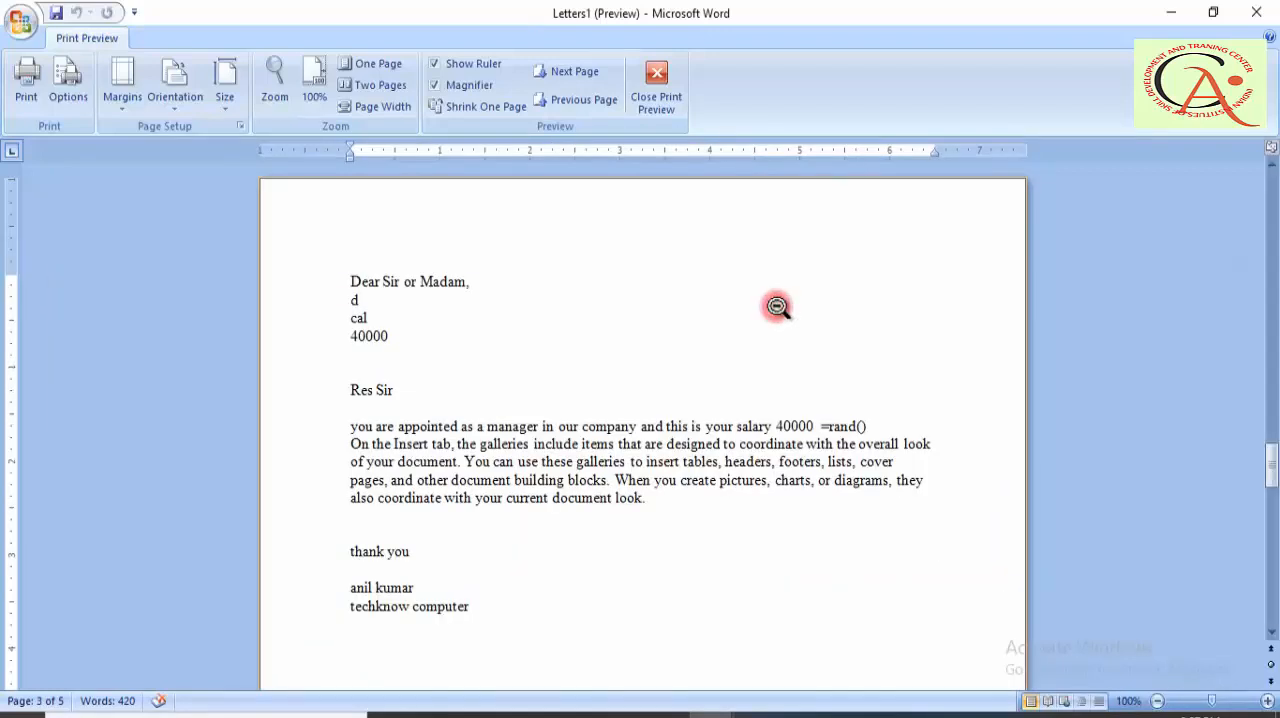
left_click(822, 300)
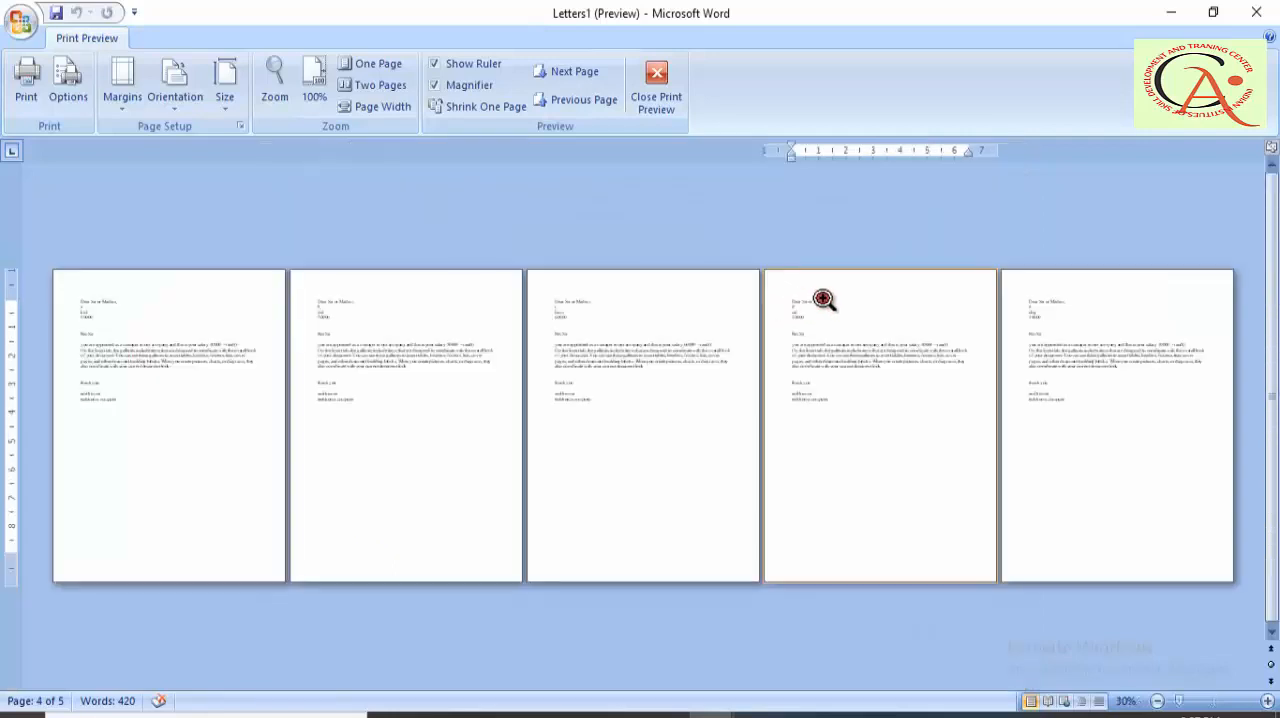
left_click(1035, 317)
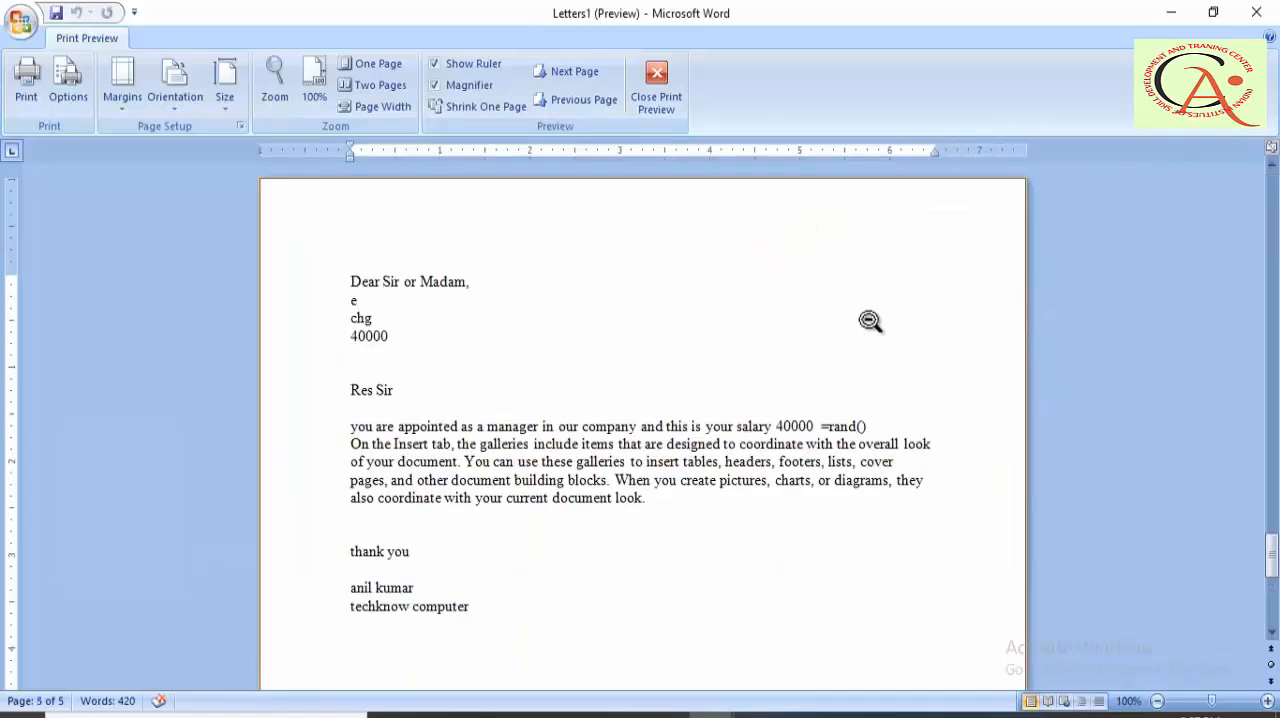
left_click(869, 320)
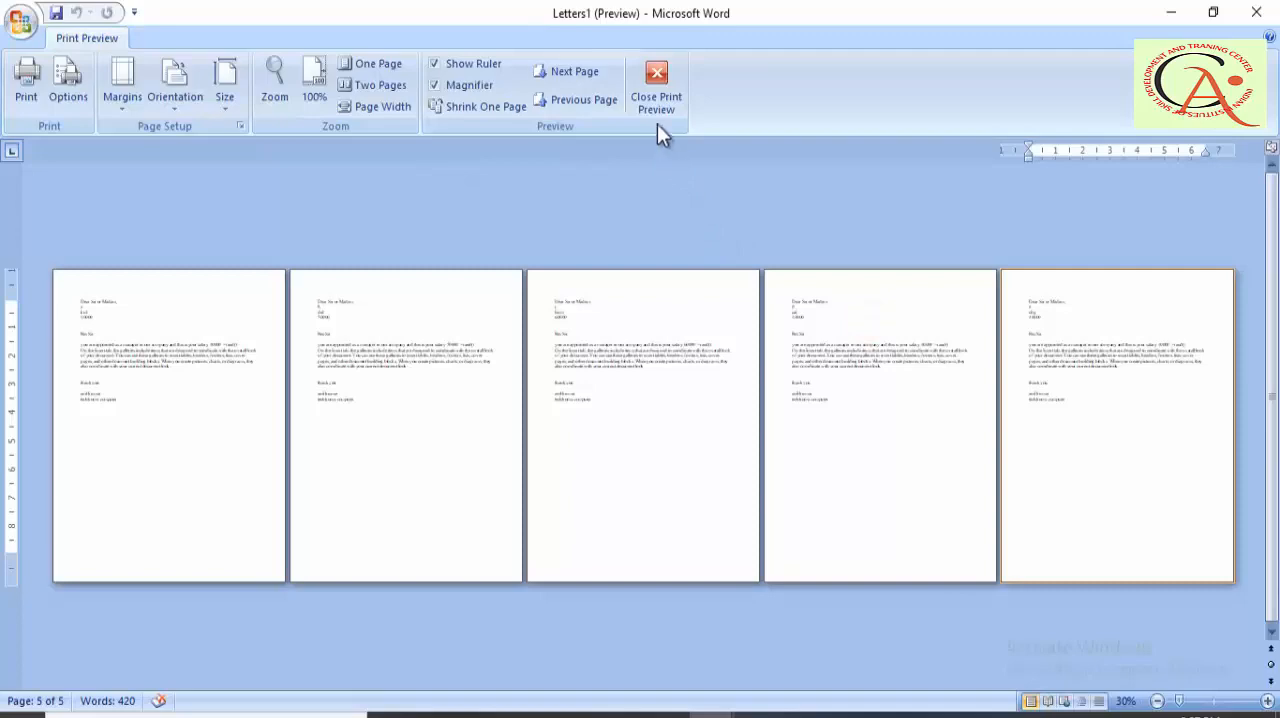